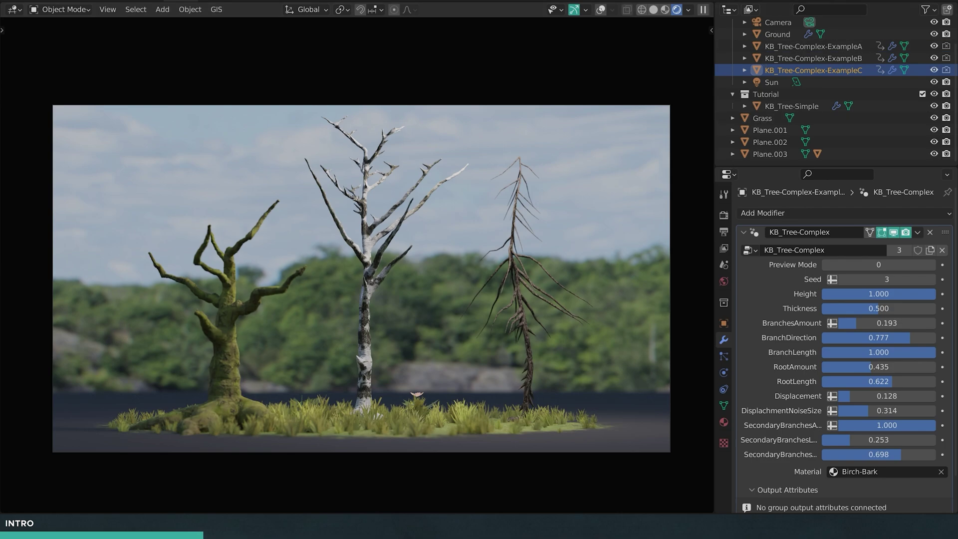
- Turn on the viewport overlays, leave the camera view and switch the scene to solid shading
{"action": "left_click", "coordinate": [600, 10]}
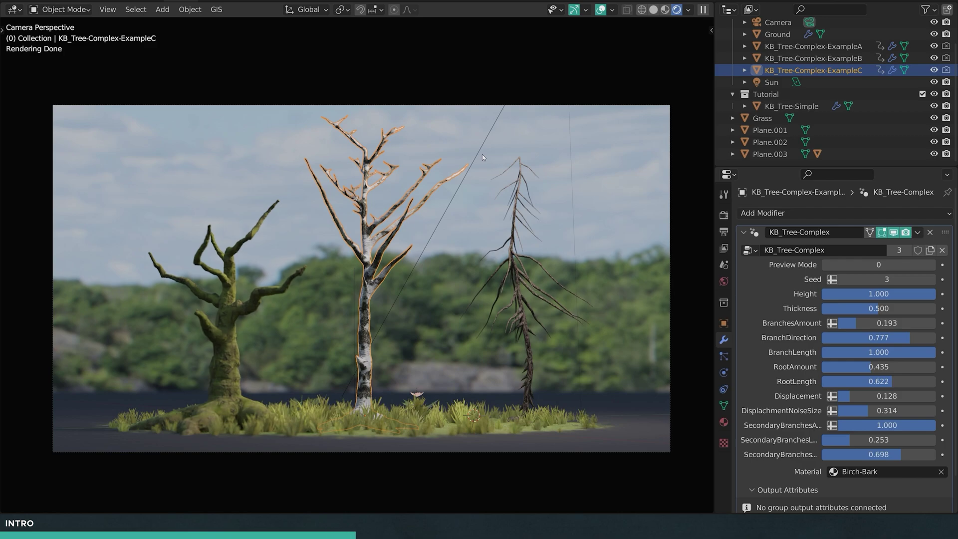
{"action": "middle_click_drag", "start_coordinate": [481, 154], "coordinate": [450, 217]}
{"action": "scroll", "coordinate": [459, 200], "scroll_direction": "up", "scroll_amount": 3}
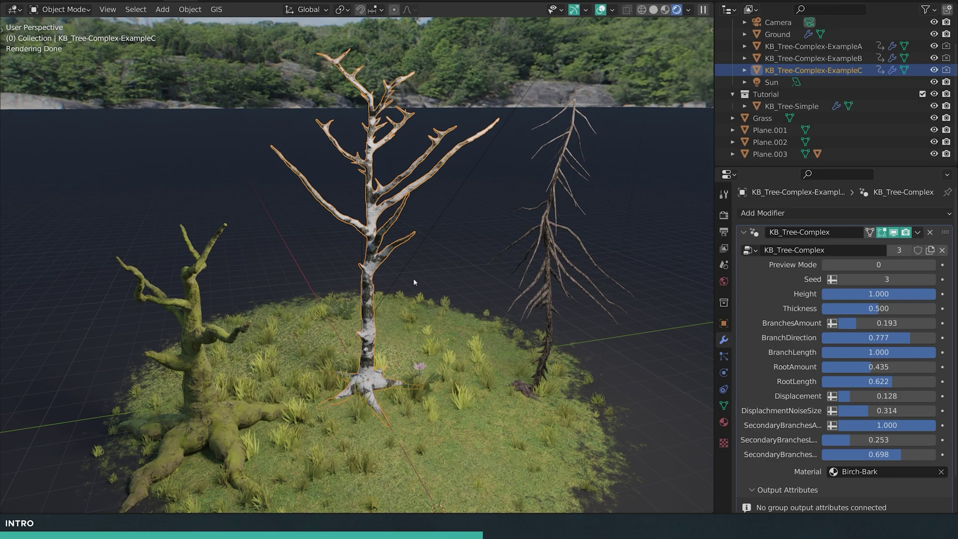
{"action": "left_click", "coordinate": [601, 10]}
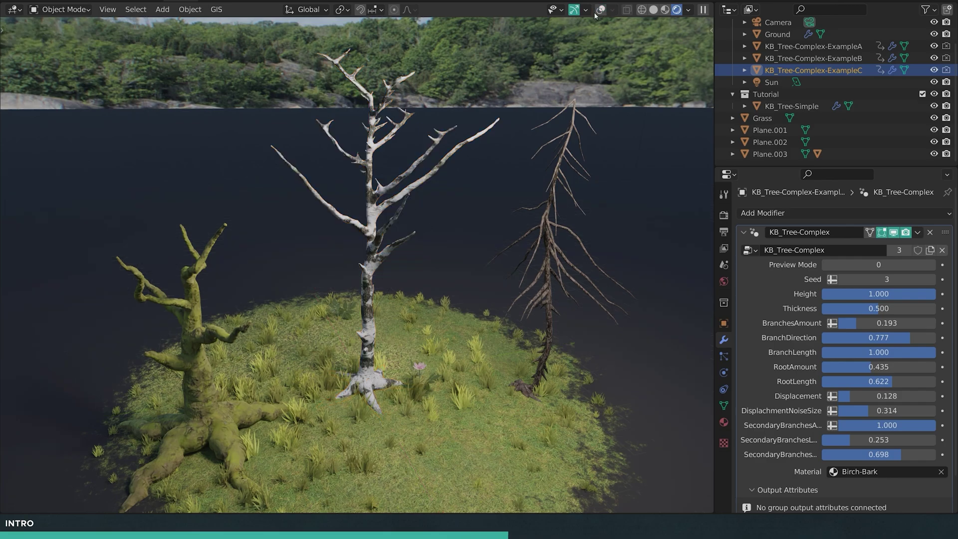
{"action": "left_click", "coordinate": [599, 10]}
{"action": "left_click", "coordinate": [653, 11]}
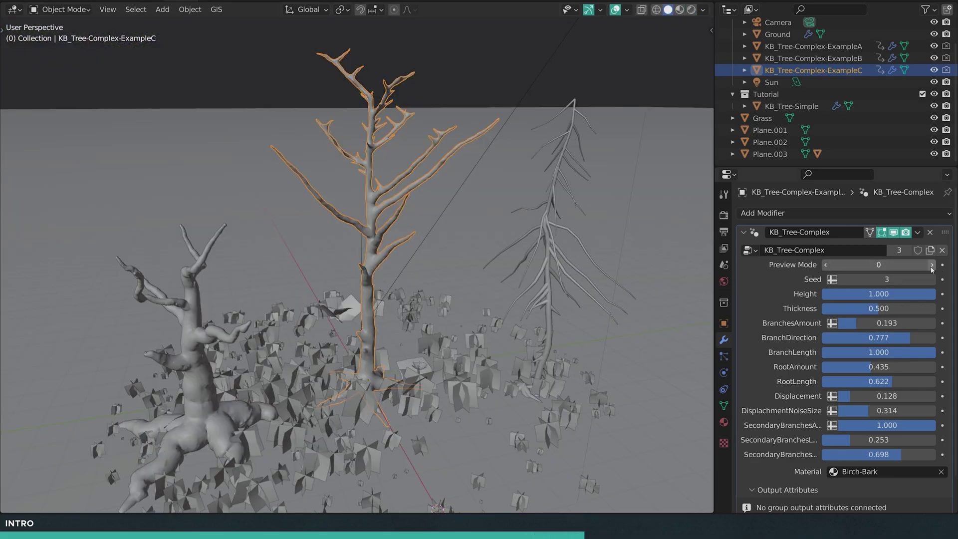
- Set the Preview Mode of the KB_Tree-Complex modifier to 1 and look over the simplified tree
{"action": "left_click", "coordinate": [931, 265]}
{"action": "middle_click_drag", "start_coordinate": [389, 272], "coordinate": [366, 253]}
{"action": "scroll", "coordinate": [366, 253], "scroll_direction": "up", "scroll_amount": 1}
{"action": "scroll", "coordinate": [366, 254], "scroll_direction": "up", "scroll_amount": 3}
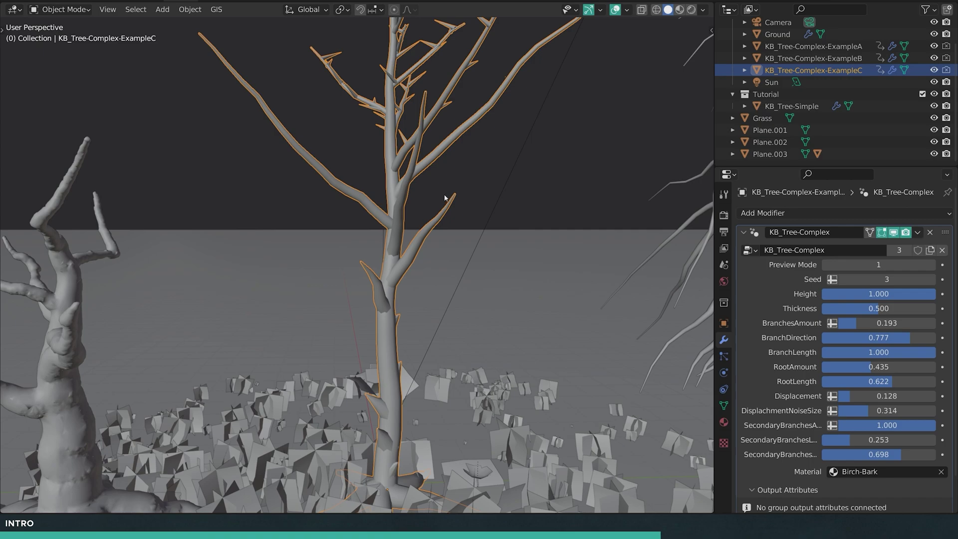
{"action": "middle_click_drag", "start_coordinate": [444, 196], "coordinate": [427, 213]}
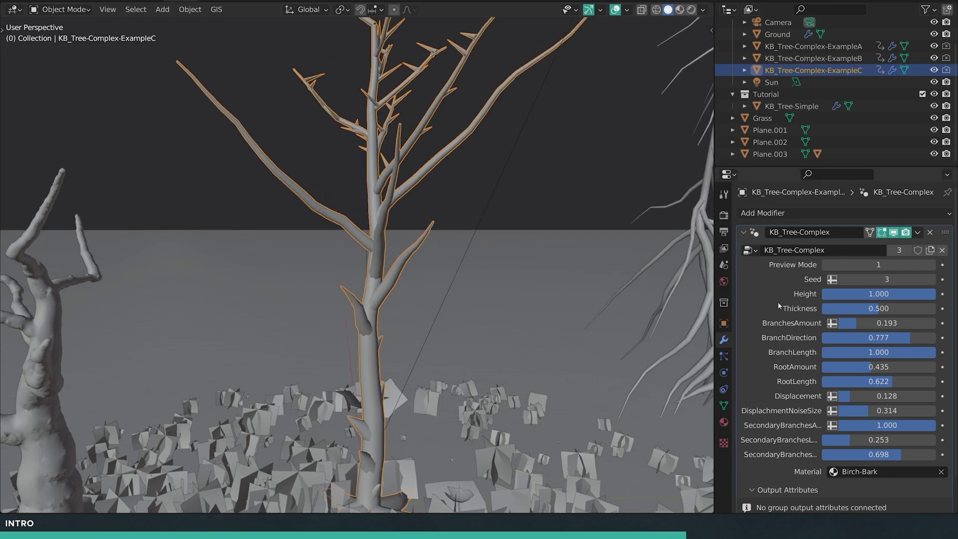
{"action": "middle_click_drag", "start_coordinate": [398, 205], "coordinate": [404, 241]}
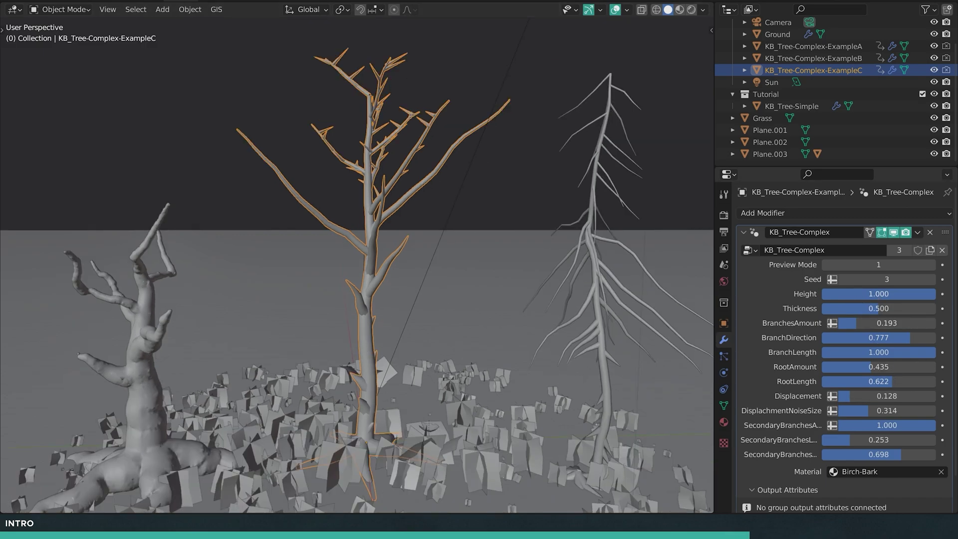
- Try other Height and BranchesAmount values on the KB_Tree-Complex modifier, and restore the original settings
{"action": "left_click_drag", "start_coordinate": [888, 294], "coordinate": [935, 294]}
{"action": "left_click_drag", "start_coordinate": [888, 323], "coordinate": [838, 340]}
{"action": "right_click", "coordinate": [906, 326]}
{"action": "key", "text": "ctrl+z"}
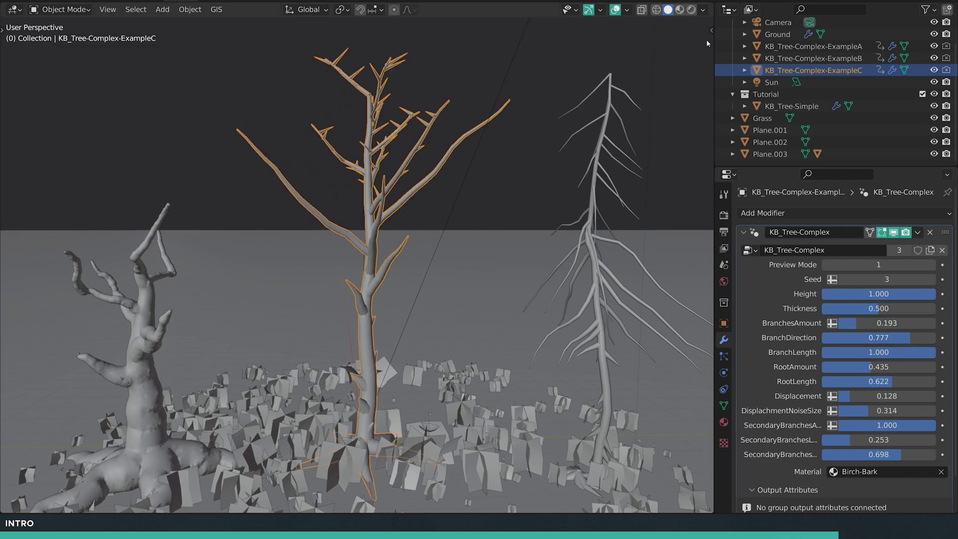
- Split the 3D viewport vertically and show the KB_Tree-Complex node tree in a Geometry Node Editor beside it
{"action": "left_click_drag", "start_coordinate": [711, 6], "coordinate": [344, 7]}
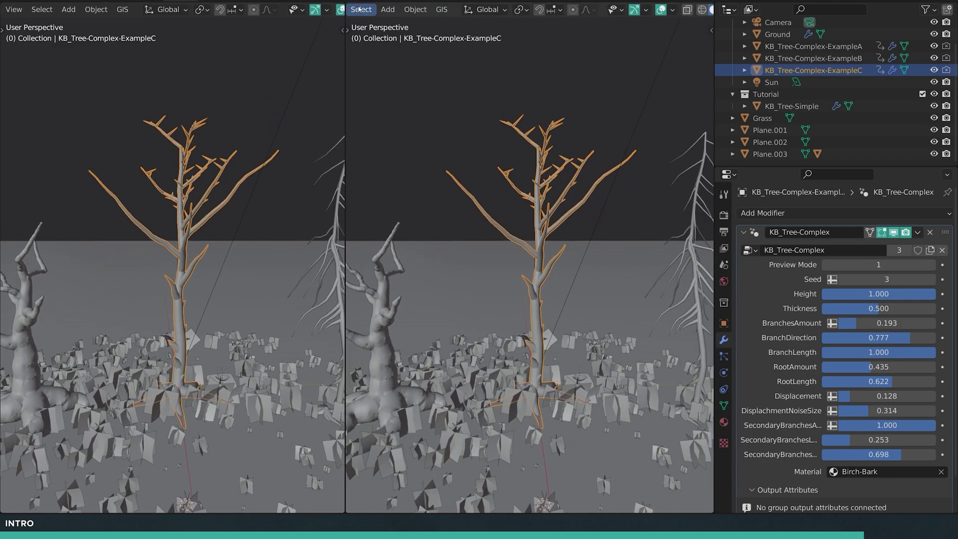
{"action": "left_click", "coordinate": [358, 8]}
{"action": "left_click", "coordinate": [397, 105]}
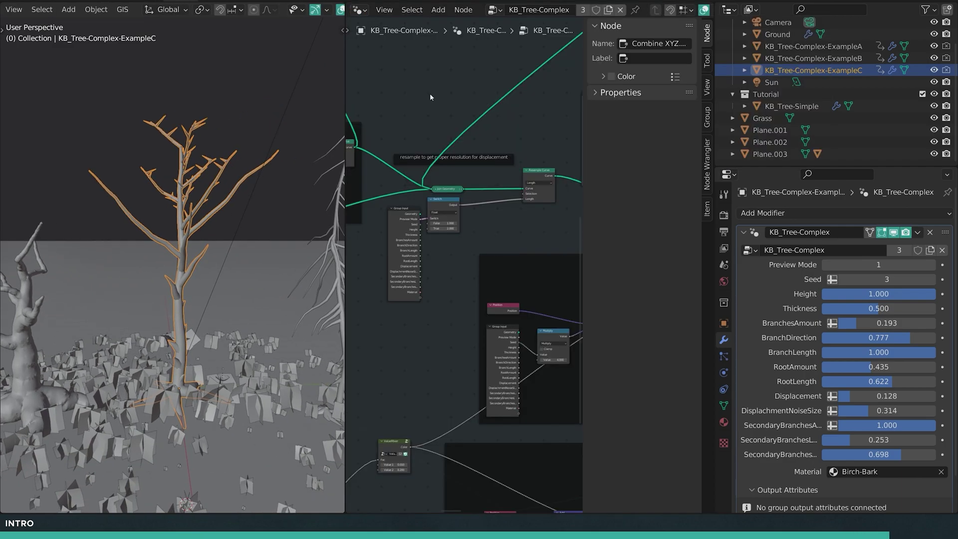
{"action": "scroll", "coordinate": [432, 148], "scroll_direction": "down", "scroll_amount": 3}
{"action": "scroll", "coordinate": [419, 135], "scroll_direction": "down", "scroll_amount": 3}
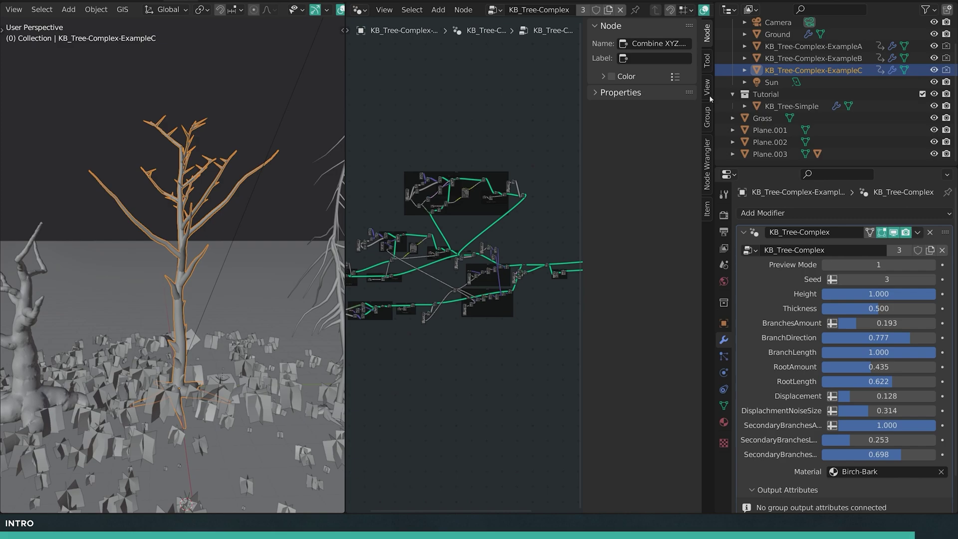
- Select the KB_Tree-Simple object to show its node tree, and select the Curve Line node in the Trunk frame
{"action": "left_click", "coordinate": [776, 106]}
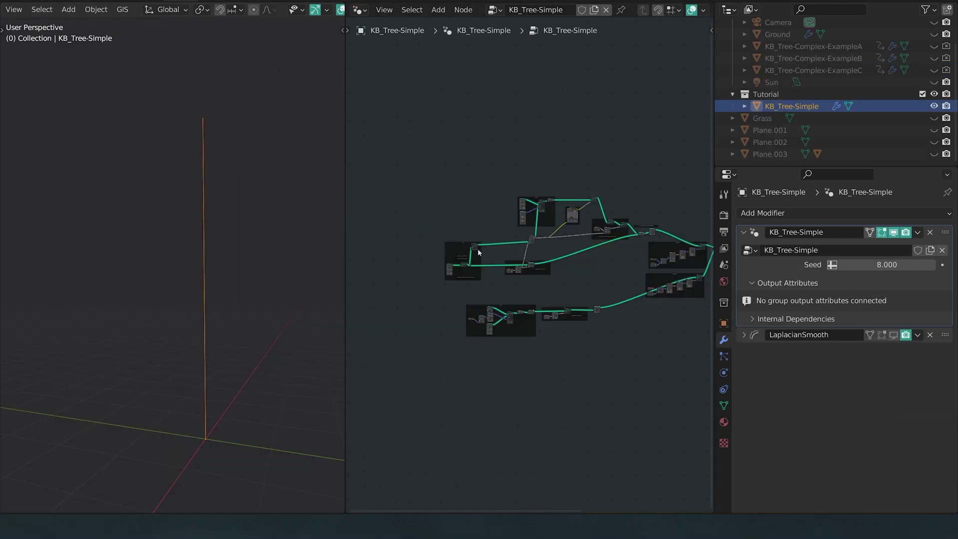
{"action": "scroll", "coordinate": [478, 253], "scroll_direction": "up", "scroll_amount": 10}
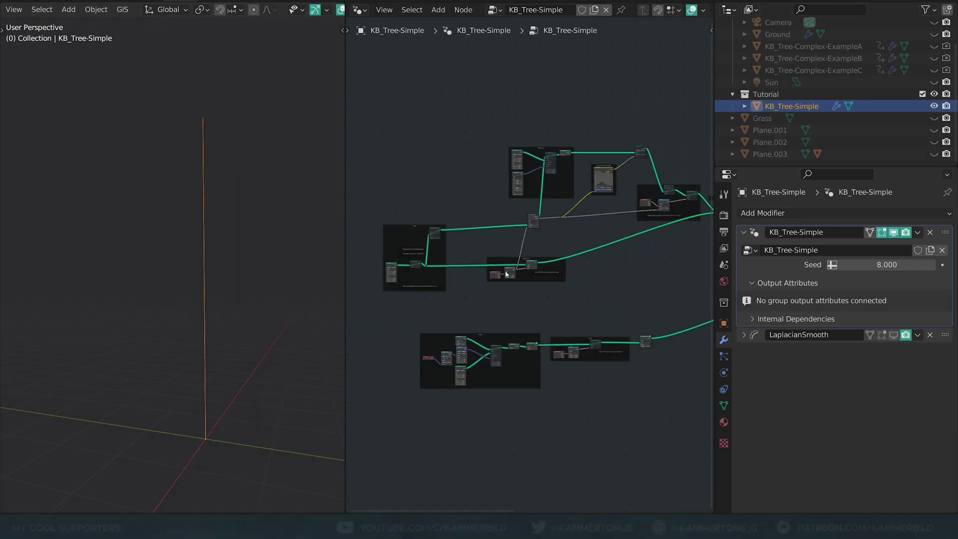
{"action": "middle_click_drag", "start_coordinate": [638, 191], "coordinate": [594, 237]}
{"action": "scroll", "coordinate": [594, 237], "scroll_direction": "up", "scroll_amount": 4}
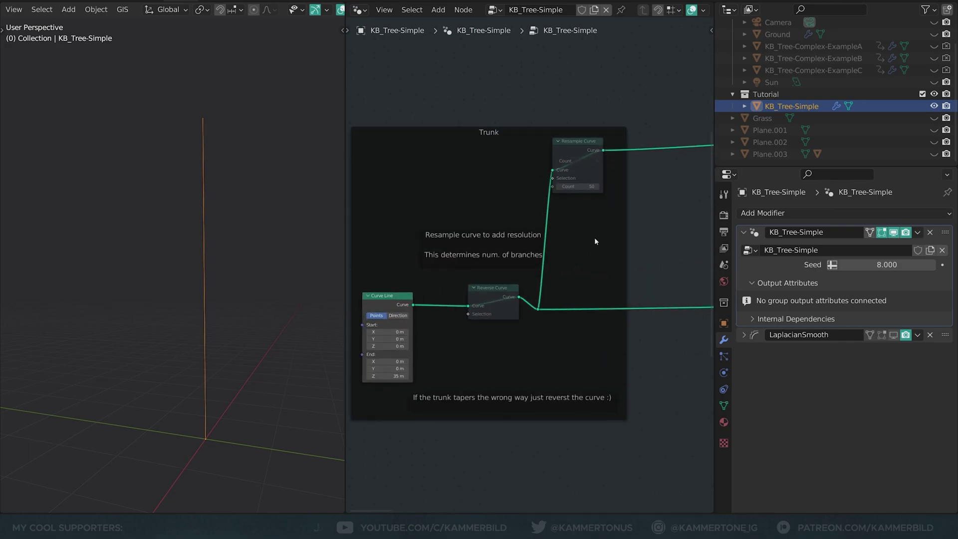
{"action": "middle_click_drag", "start_coordinate": [633, 209], "coordinate": [653, 214]}
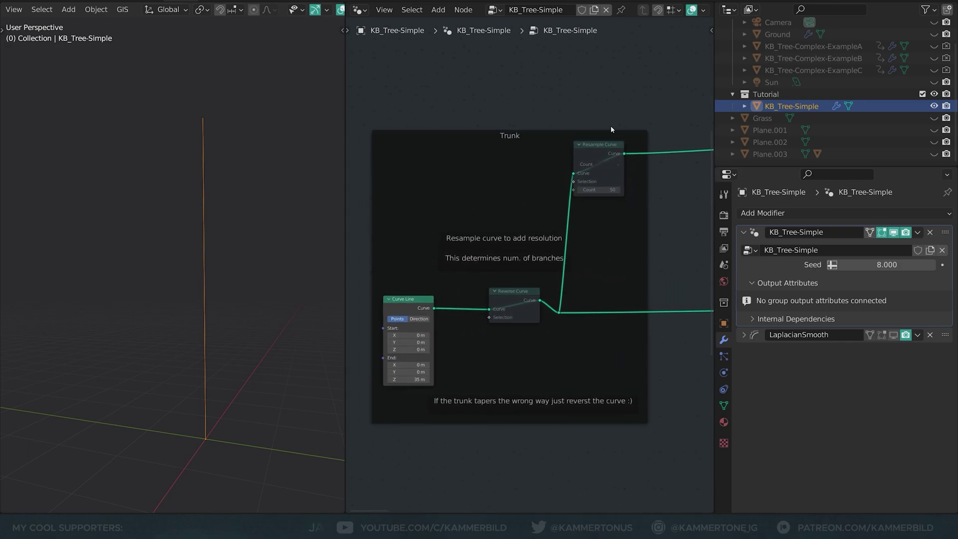
{"action": "scroll", "coordinate": [609, 125], "scroll_direction": "up", "scroll_amount": 2}
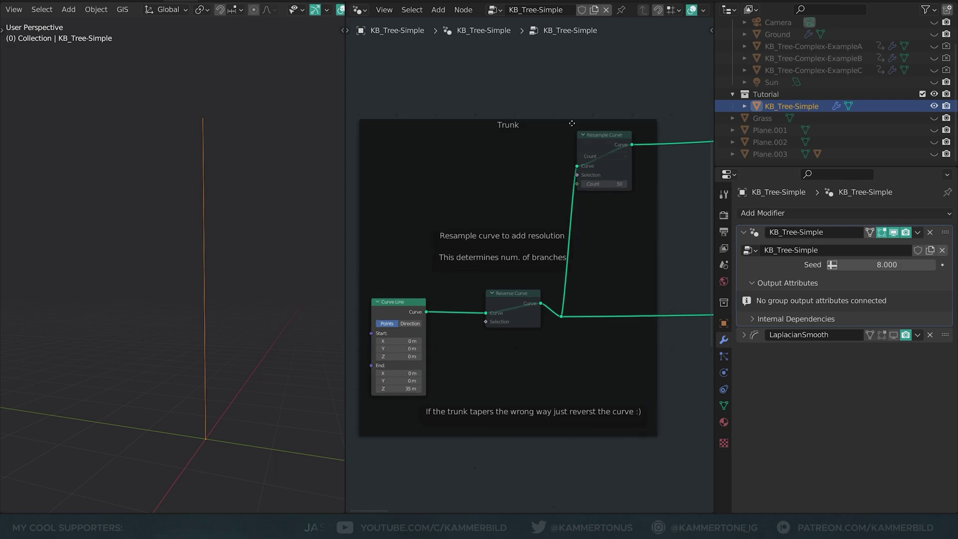
{"action": "scroll", "coordinate": [528, 89], "scroll_direction": "left", "scroll_amount": 2, "text": "ctrl"}
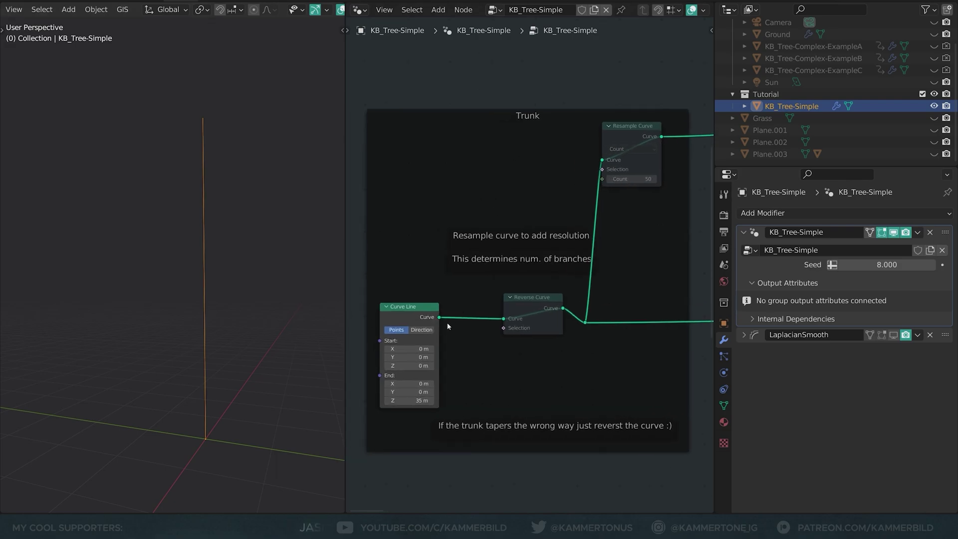
{"action": "left_click", "coordinate": [408, 308]}
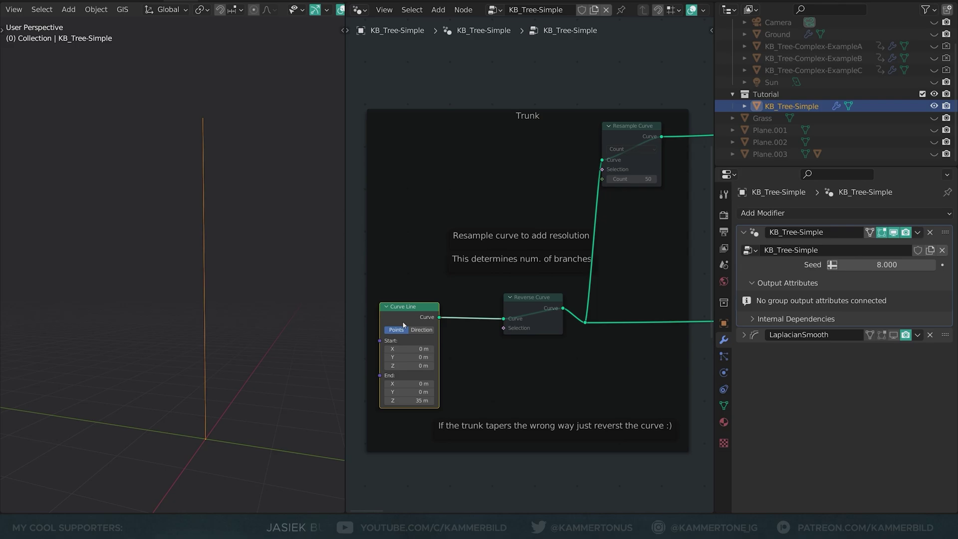
- Unmute the Instance on Points node in the Branches frame and look at the instanced branches
{"action": "scroll", "coordinate": [403, 325], "scroll_direction": "down", "scroll_amount": 3}
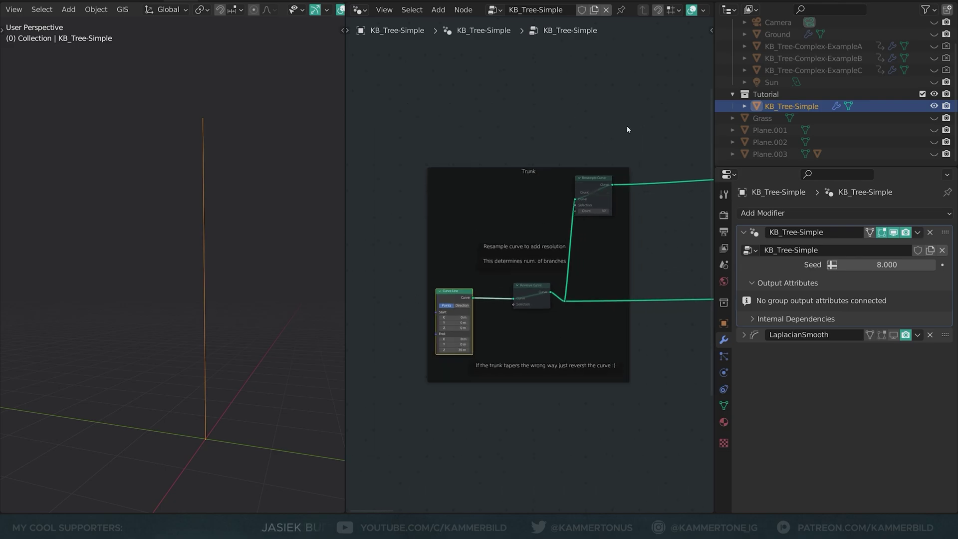
{"action": "middle_click_drag", "start_coordinate": [631, 63], "coordinate": [605, 402]}
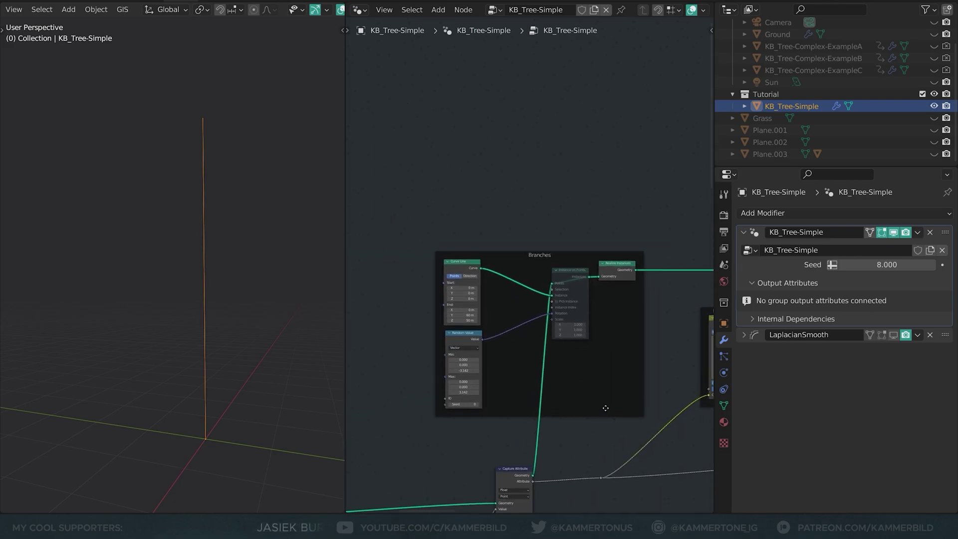
{"action": "scroll", "coordinate": [605, 400], "scroll_direction": "up", "scroll_amount": 6}
{"action": "middle_click_drag", "start_coordinate": [597, 289], "coordinate": [600, 240]}
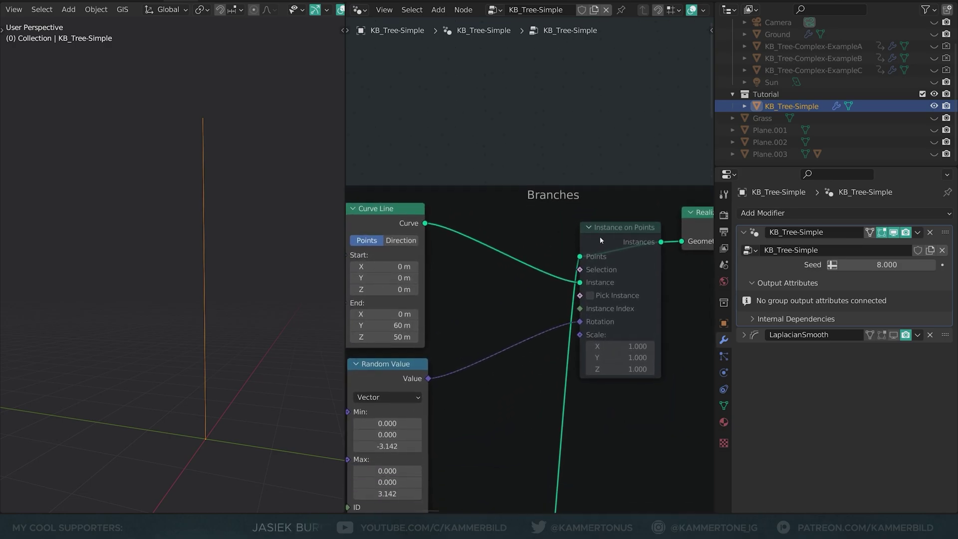
{"action": "left_click", "coordinate": [599, 240]}
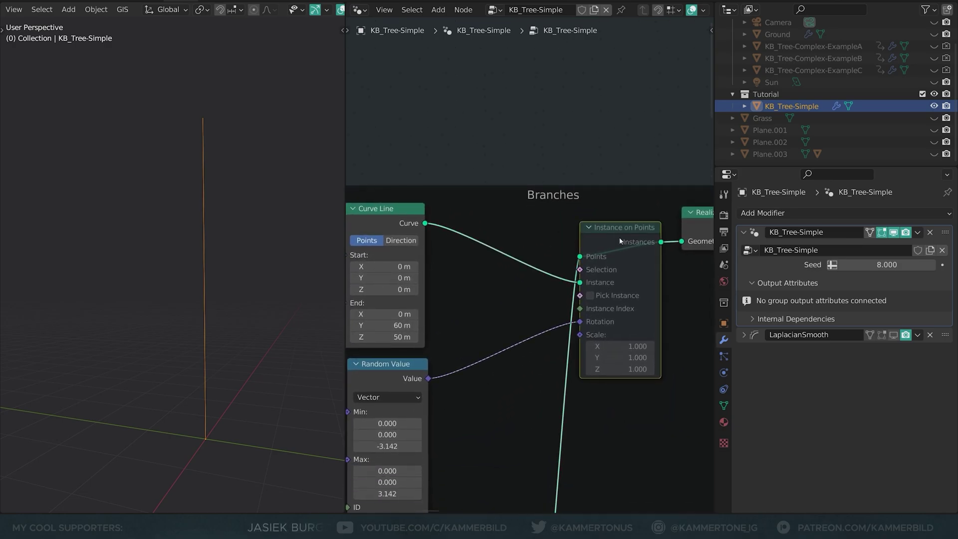
{"action": "scroll", "coordinate": [620, 241], "scroll_direction": "down", "scroll_amount": 2}
{"action": "key", "text": "m"}
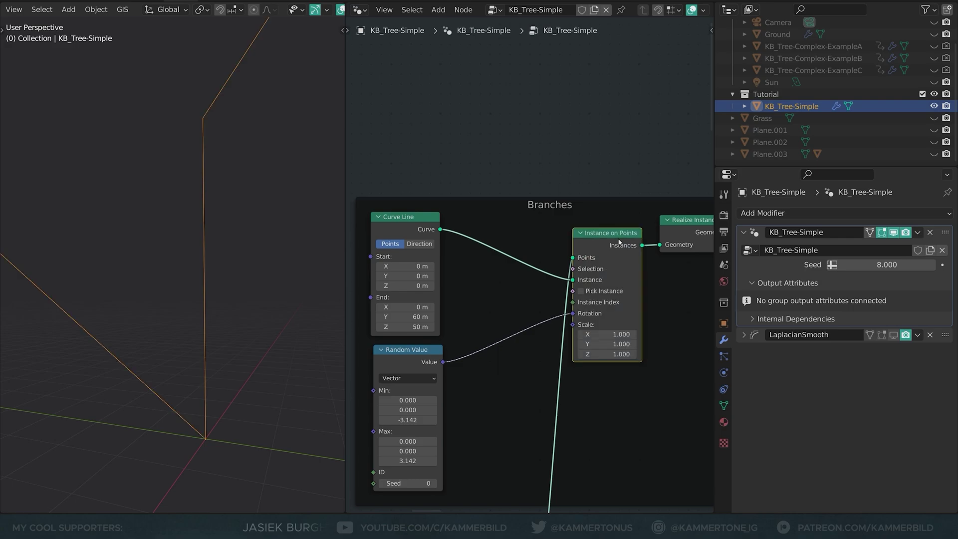
{"action": "scroll", "coordinate": [181, 253], "scroll_direction": "down", "scroll_amount": 8}
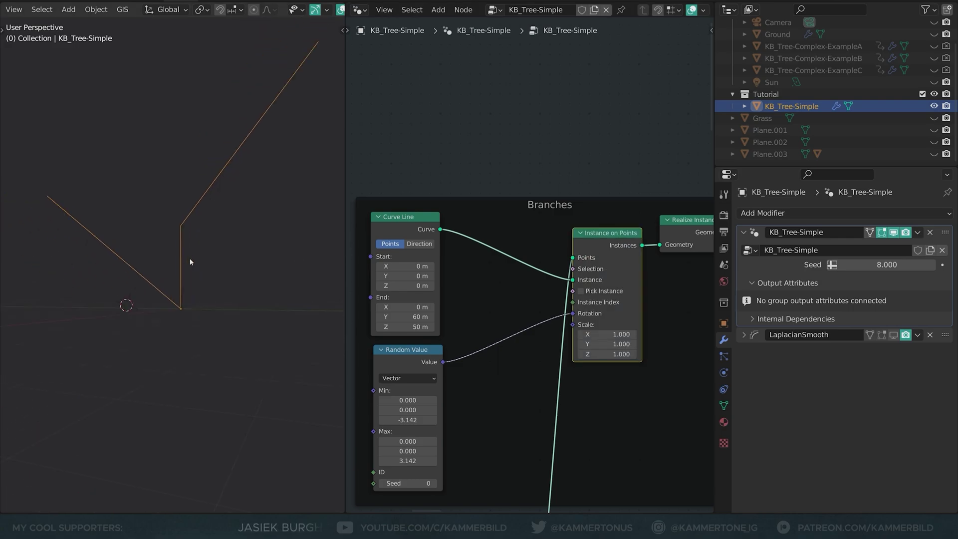
{"action": "scroll", "coordinate": [190, 262], "scroll_direction": "down", "scroll_amount": 1}
{"action": "middle_click_drag", "start_coordinate": [447, 301], "coordinate": [460, 296]}
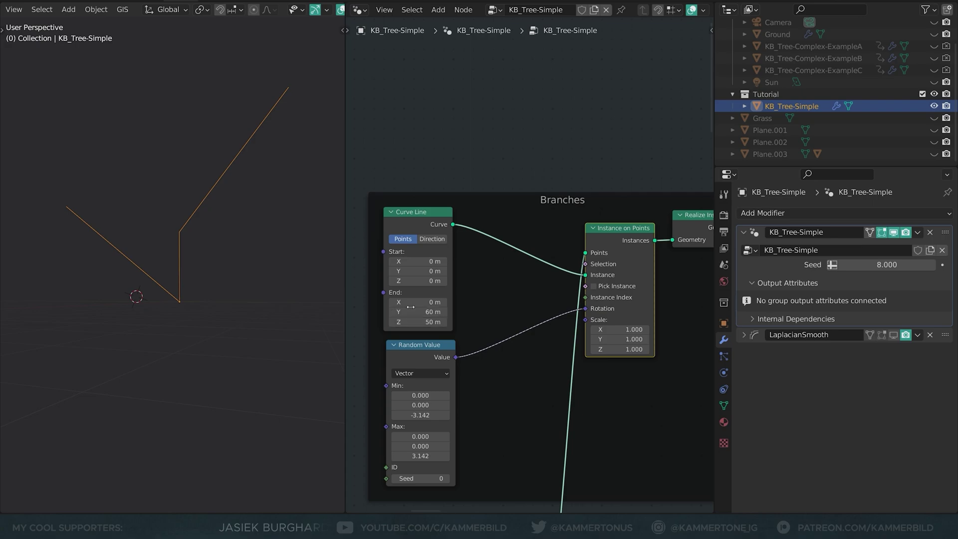
- Try the Curve Line node in the Branches frame in Direction mode with a length of 61.6 m, and undo it
{"action": "mouse_move", "coordinate": [419, 322]}
{"action": "left_mouse_down"}
{"action": "mouse_move", "coordinate": [439, 322]}
{"action": "mouse_move", "coordinate": [385, 321]}
{"action": "mouse_move", "coordinate": [414, 322]}
{"action": "left_mouse_up"}
{"action": "right_click", "coordinate": [419, 322]}
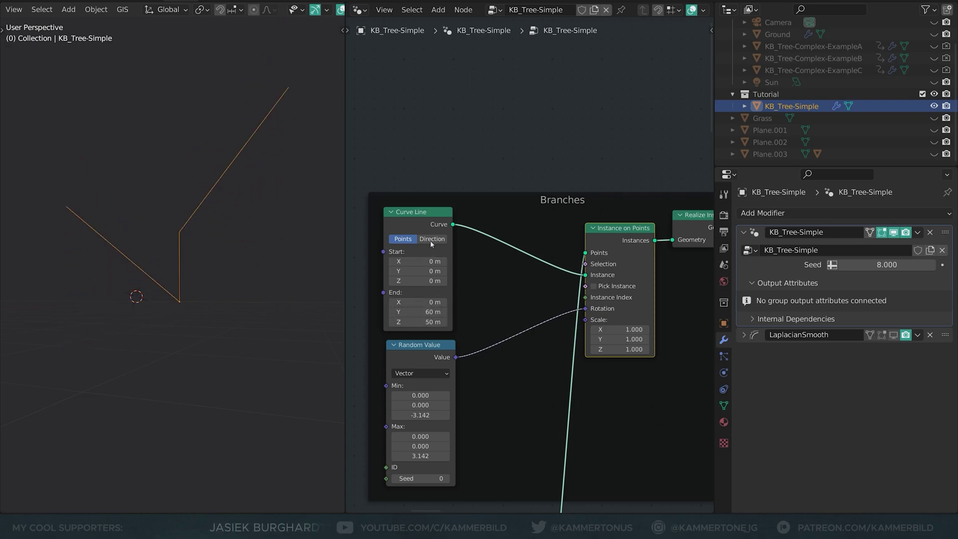
{"action": "left_click", "coordinate": [432, 244]}
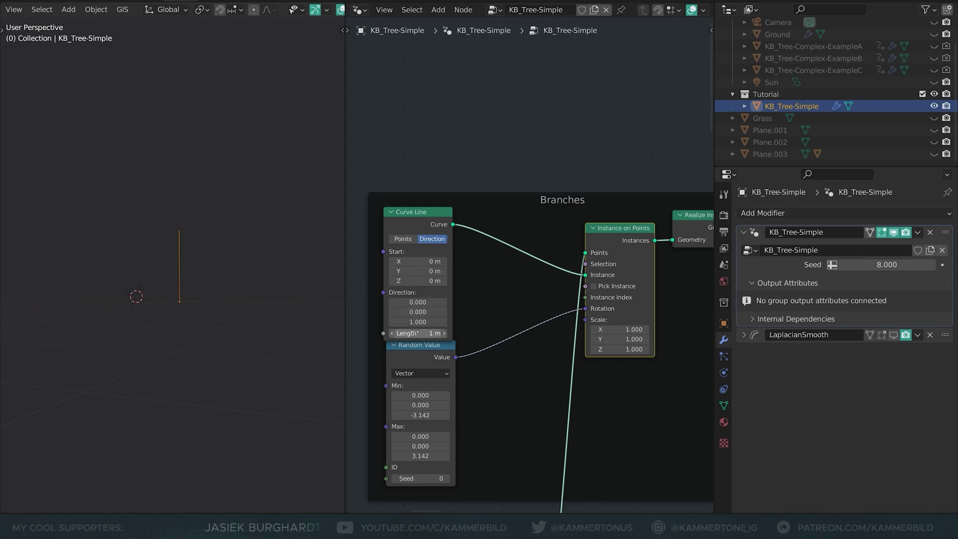
{"action": "left_click_drag", "start_coordinate": [414, 333], "coordinate": [446, 333]}
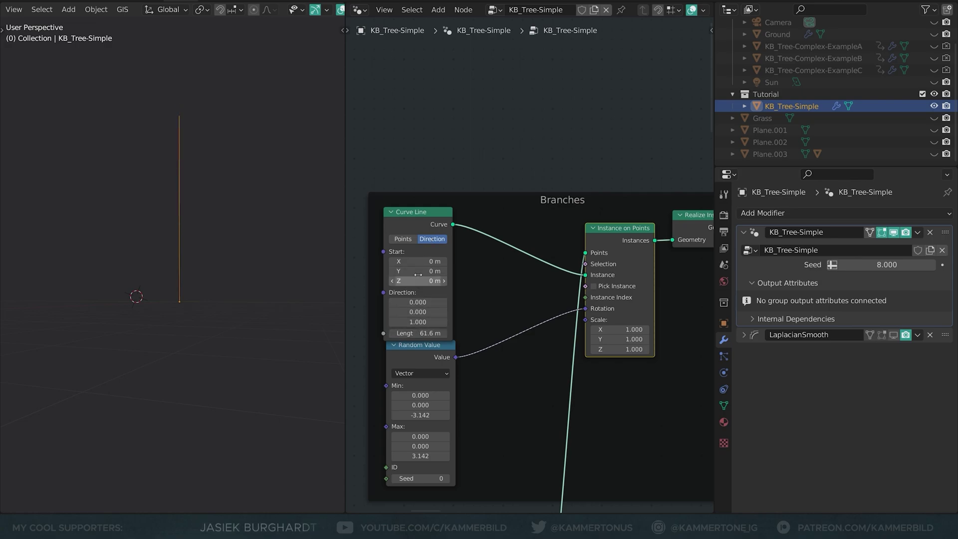
{"action": "key", "text": "ctrl+z"}
{"action": "key", "text": "ctrl+z"}
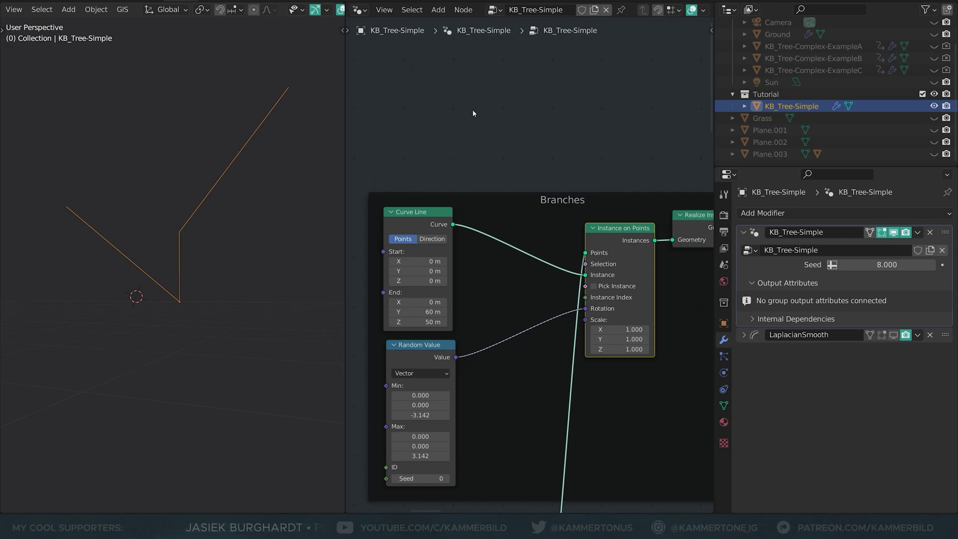
- Set the X and Y Min of the Random Value node to -0.060, and try 0.800 for its X and Y Max before undoing that
{"action": "scroll", "coordinate": [449, 260], "scroll_direction": "down", "scroll_amount": 1}
{"action": "middle_click_drag", "start_coordinate": [419, 325], "coordinate": [421, 283]}
{"action": "scroll", "coordinate": [421, 282], "scroll_direction": "up", "scroll_amount": 1}
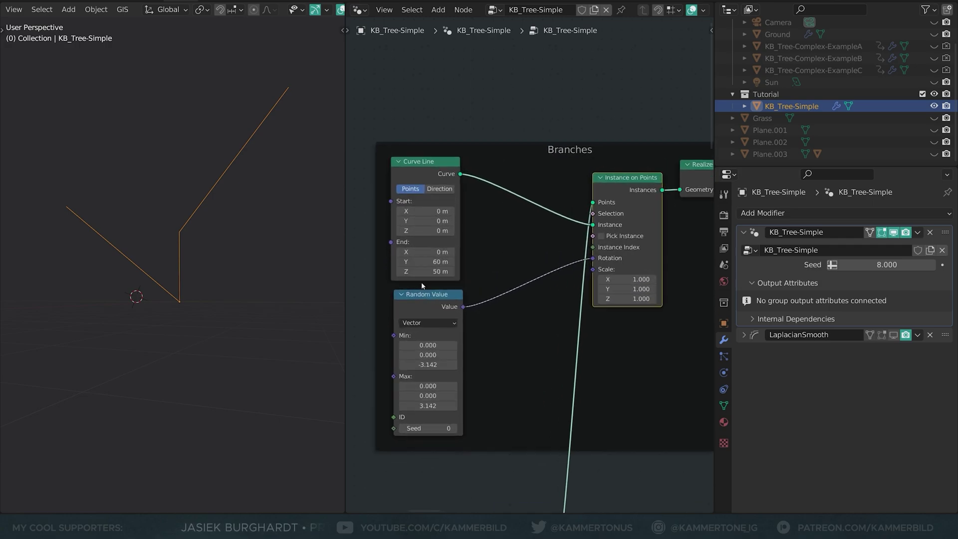
{"action": "left_click_drag", "start_coordinate": [423, 301], "coordinate": [425, 300]}
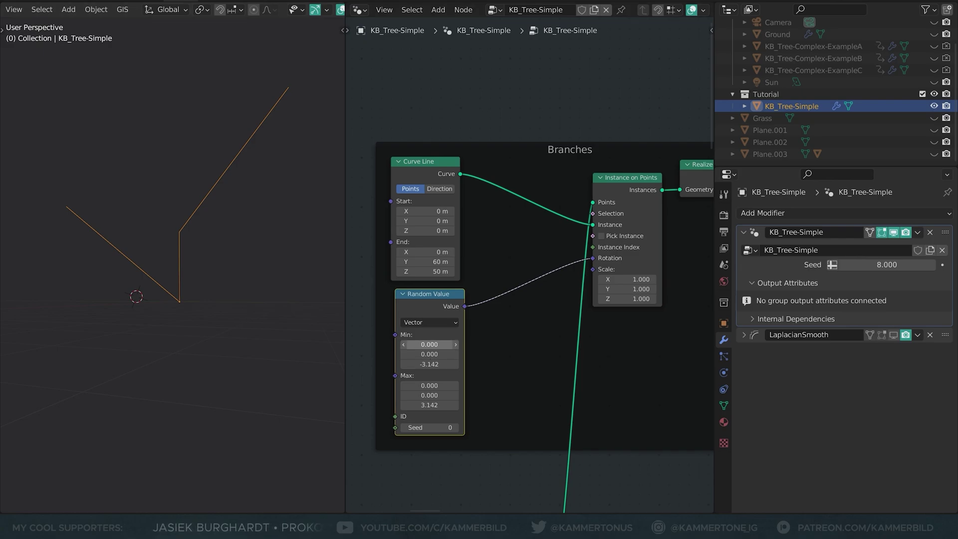
{"action": "left_click_drag", "start_coordinate": [435, 355], "coordinate": [457, 395]}
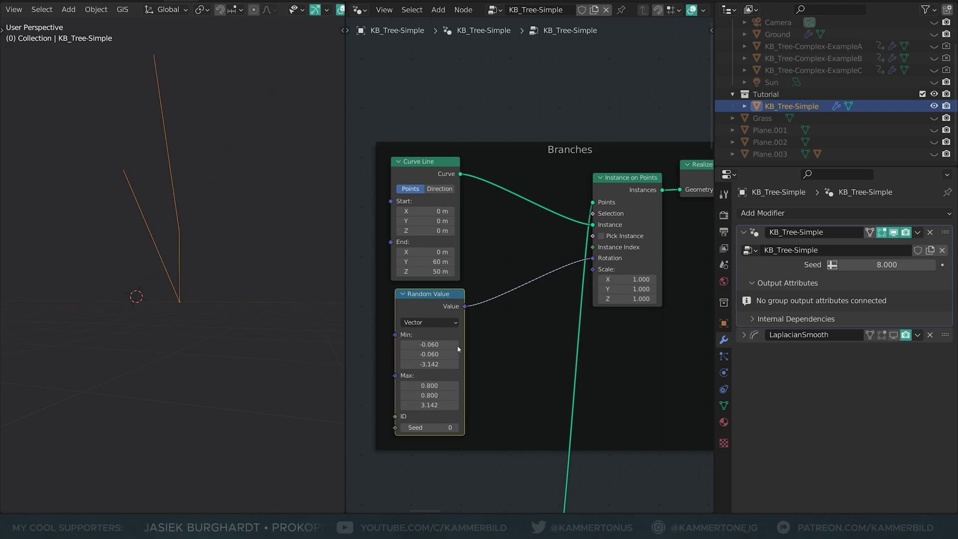
{"action": "key", "text": "ctrl+z"}
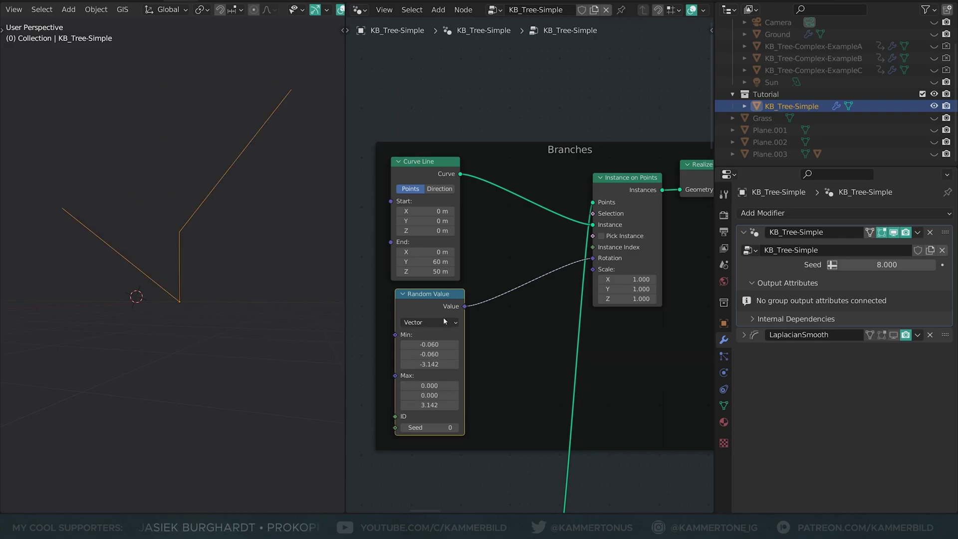
- Unmute the Resample Curve node in the Trunk frame and check its Count field
{"action": "scroll", "coordinate": [500, 323], "scroll_direction": "down", "scroll_amount": 4}
{"action": "scroll", "coordinate": [494, 323], "scroll_direction": "up", "scroll_amount": 3}
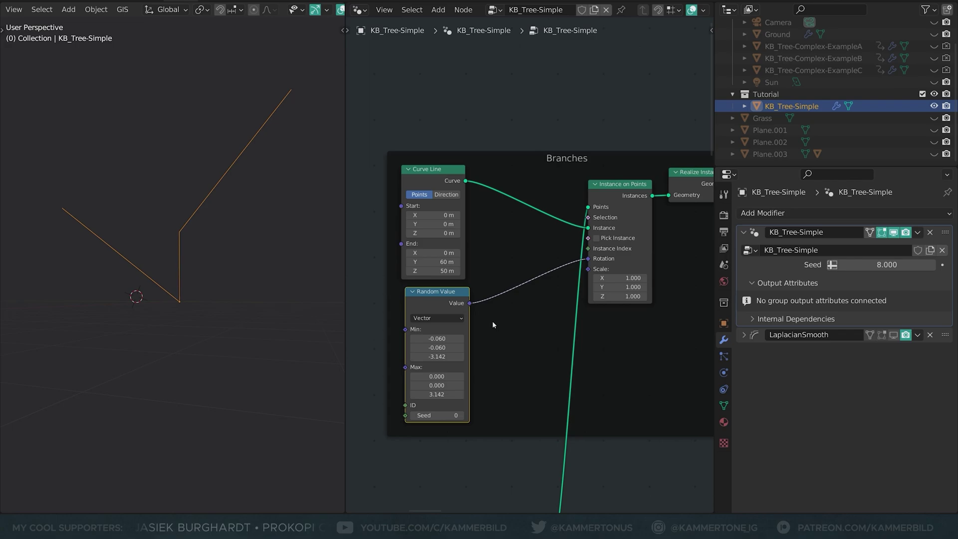
{"action": "scroll", "coordinate": [492, 324], "scroll_direction": "down", "scroll_amount": 4}
{"action": "middle_click_drag", "start_coordinate": [474, 375], "coordinate": [590, 50]}
{"action": "scroll", "coordinate": [556, 125], "scroll_direction": "up", "scroll_amount": 3}
{"action": "middle_click_drag", "start_coordinate": [557, 129], "coordinate": [526, 126]}
{"action": "left_click", "coordinate": [590, 176]}
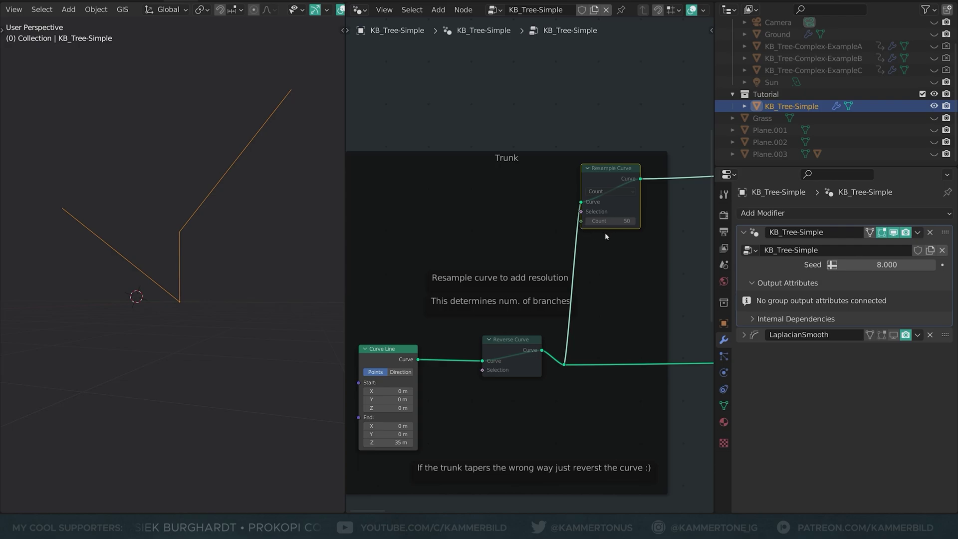
{"action": "key", "text": "m"}
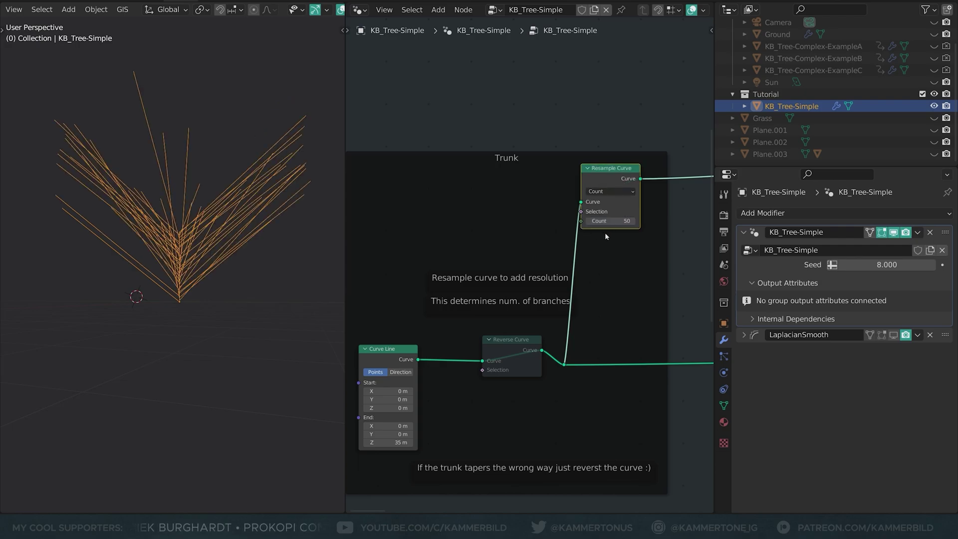
{"action": "left_click", "coordinate": [610, 221]}
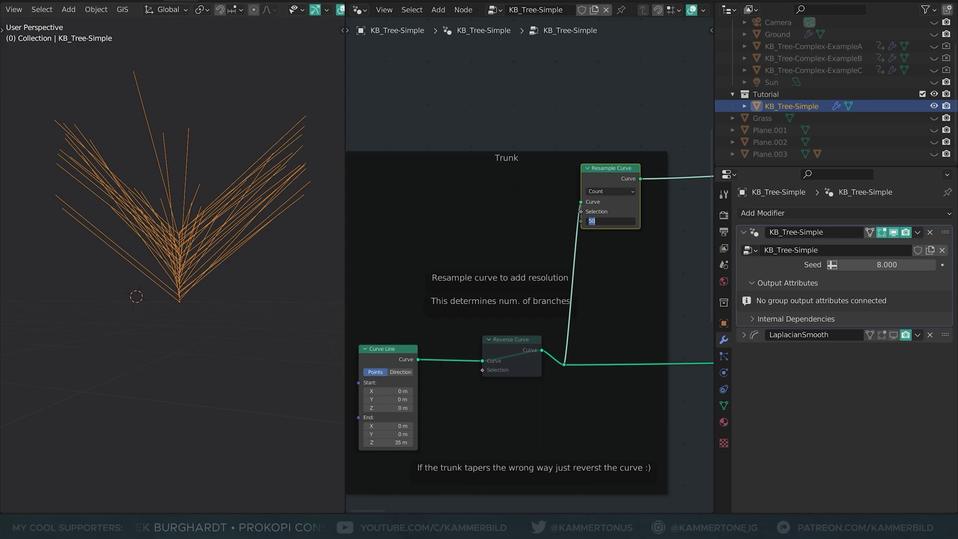
{"action": "left_click", "coordinate": [616, 112]}
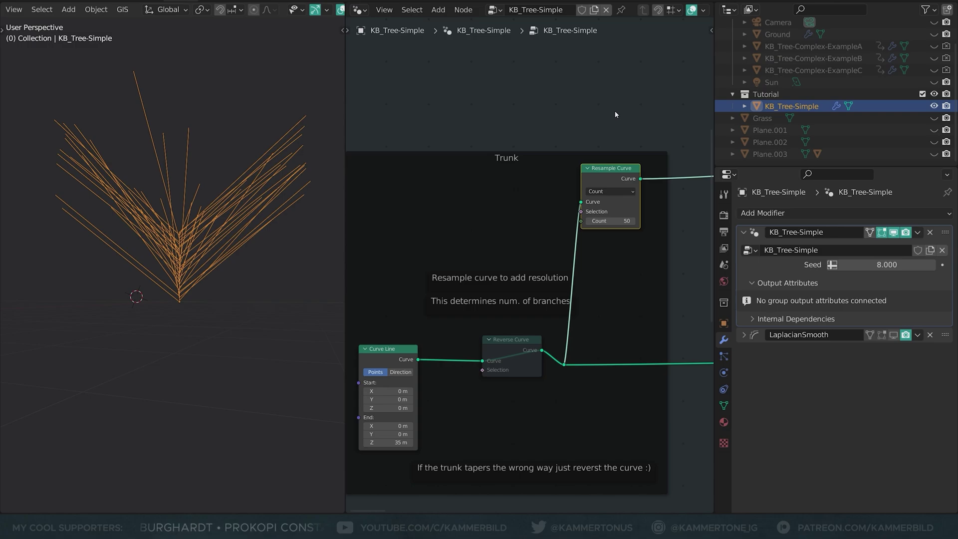
{"action": "scroll", "coordinate": [615, 114], "scroll_direction": "down", "scroll_amount": 2}
{"action": "scroll", "coordinate": [632, 113], "scroll_direction": "down", "scroll_amount": 1}
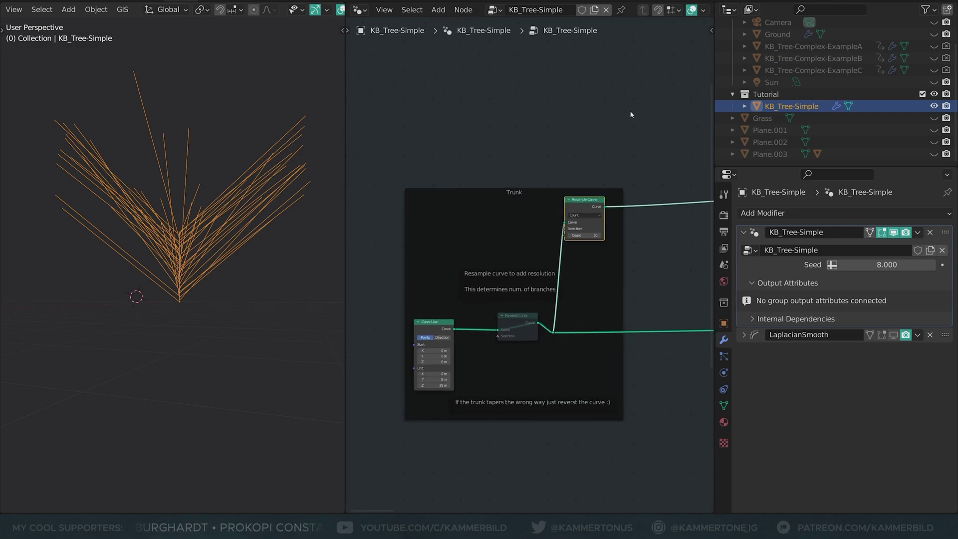
{"action": "left_click", "coordinate": [637, 117]}
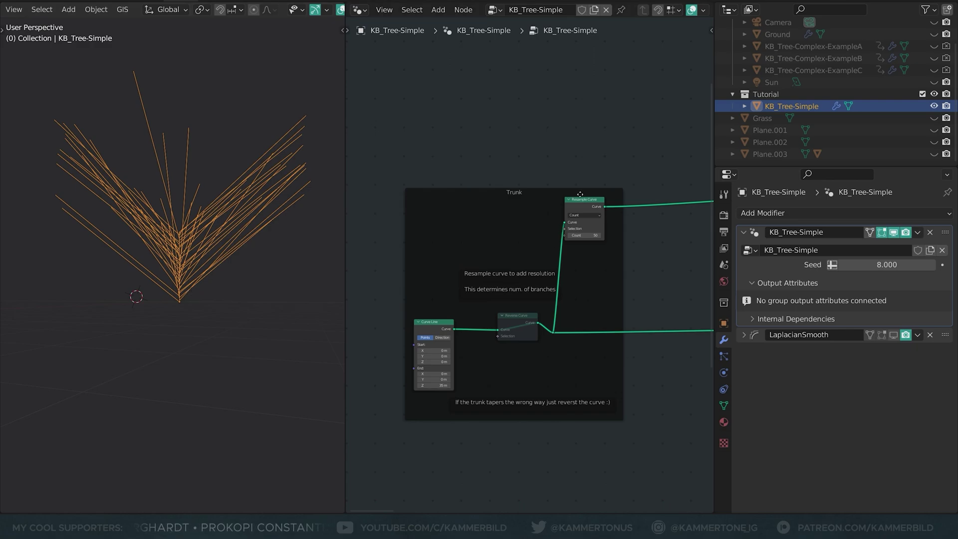
- Cut the link from the Branch Density/Length RGB Curves node to the Trim Curve node's End input, and unmute Trim Curve
{"action": "middle_click_drag", "start_coordinate": [584, 158], "coordinate": [474, 423]}
{"action": "scroll", "coordinate": [531, 291], "scroll_direction": "up", "scroll_amount": 3}
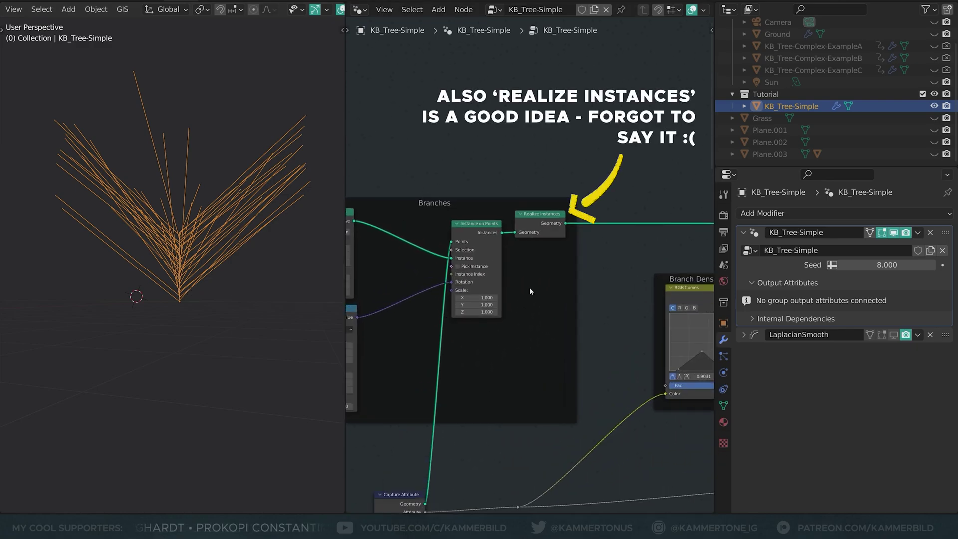
{"action": "middle_click_drag", "start_coordinate": [655, 197], "coordinate": [352, 208]}
{"action": "left_click", "coordinate": [560, 199]}
{"action": "key", "text": "h"}
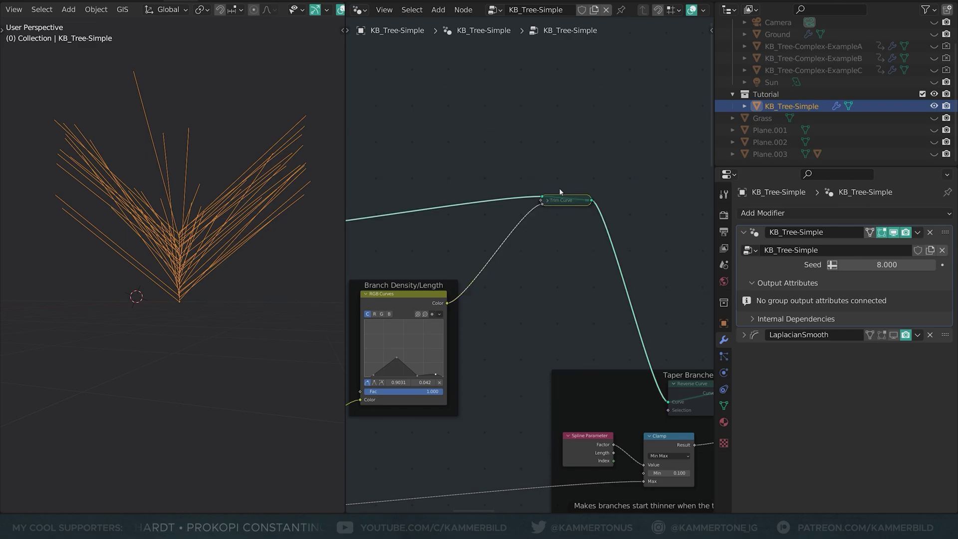
{"action": "key", "text": "h"}
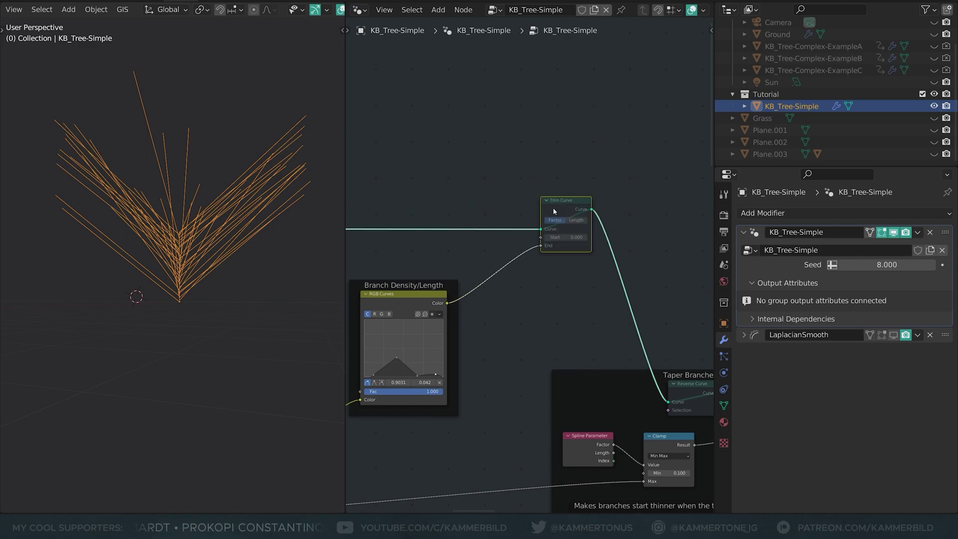
{"action": "right_click_drag", "start_coordinate": [492, 254], "coordinate": [510, 268], "text": "ctrl"}
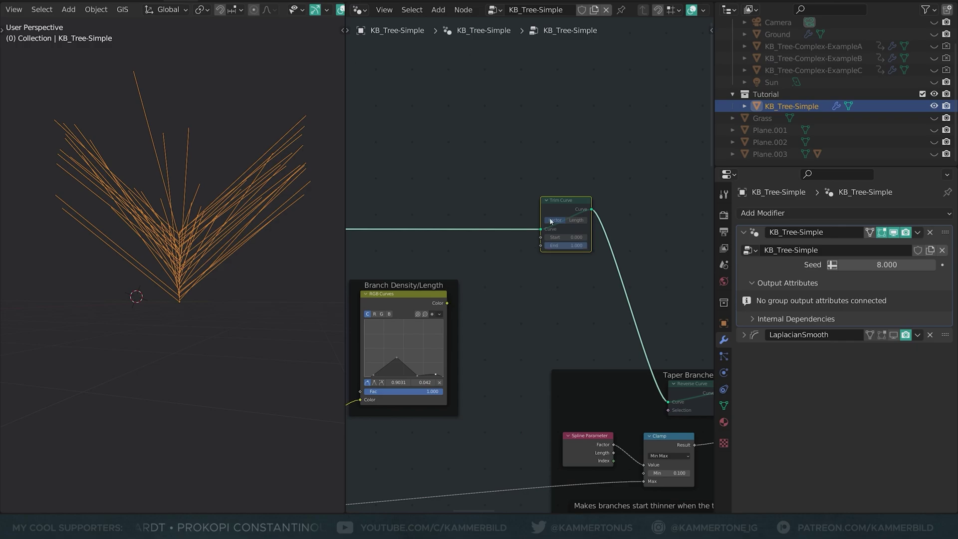
{"action": "scroll", "coordinate": [549, 217], "scroll_direction": "up", "scroll_amount": 2}
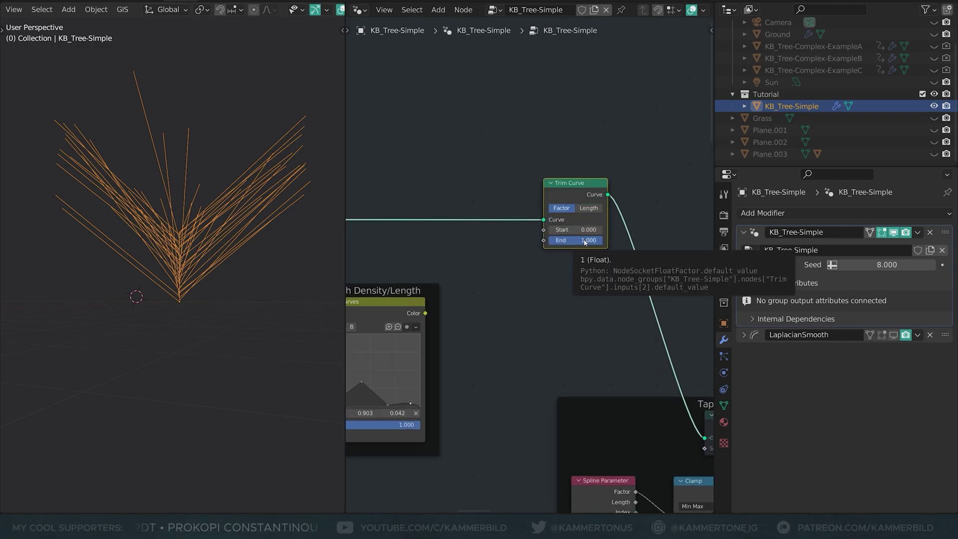
{"action": "mouse_move", "coordinate": [588, 241]}
{"action": "left_mouse_down"}
{"action": "mouse_move", "coordinate": [524, 242]}
{"action": "mouse_move", "coordinate": [587, 241]}
{"action": "mouse_move", "coordinate": [541, 241]}
{"action": "mouse_move", "coordinate": [577, 250]}
{"action": "left_mouse_up"}
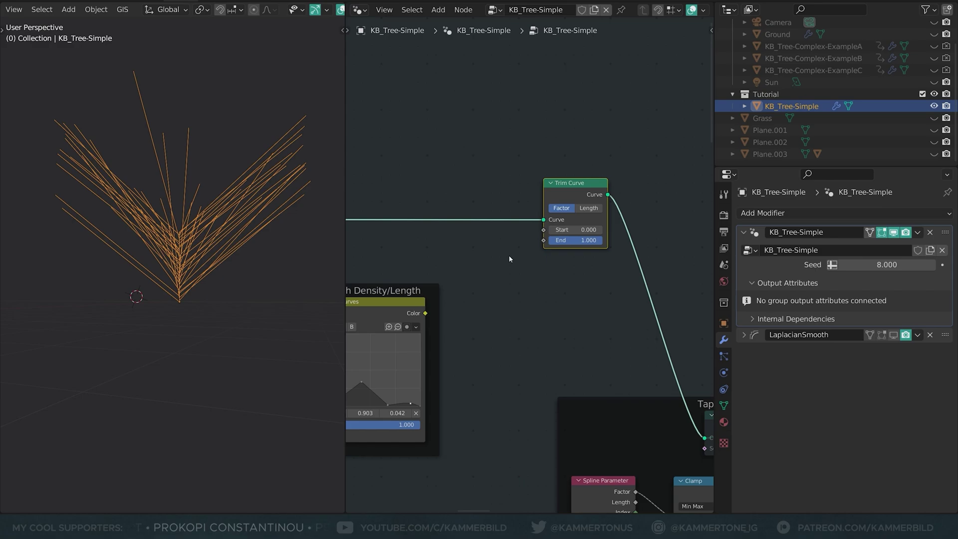
- Add a Spline Parameter node and connect its Factor output to the End input of the Trim Curve node
{"action": "key", "text": "shift+a"}
{"action": "left_click", "coordinate": [508, 254]}
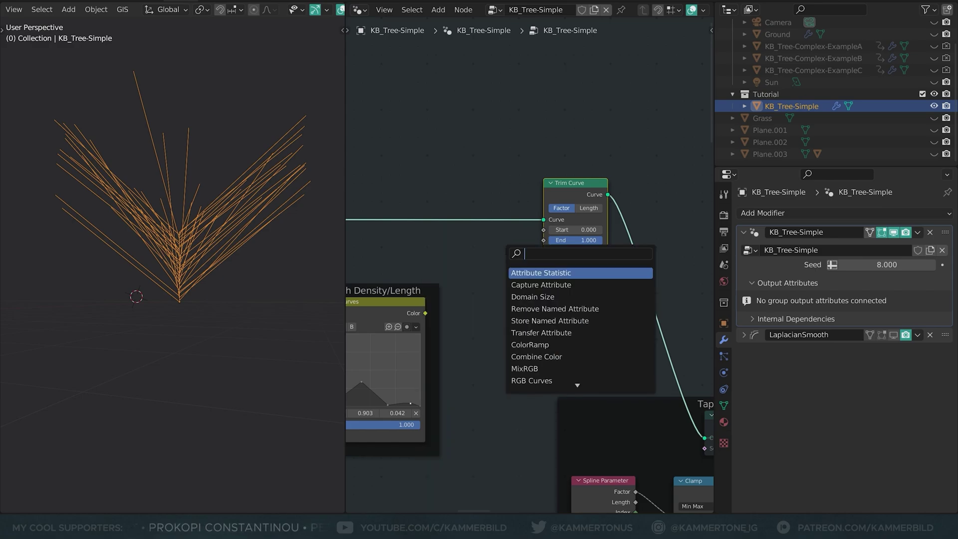
{"action": "type", "text": "spli"}
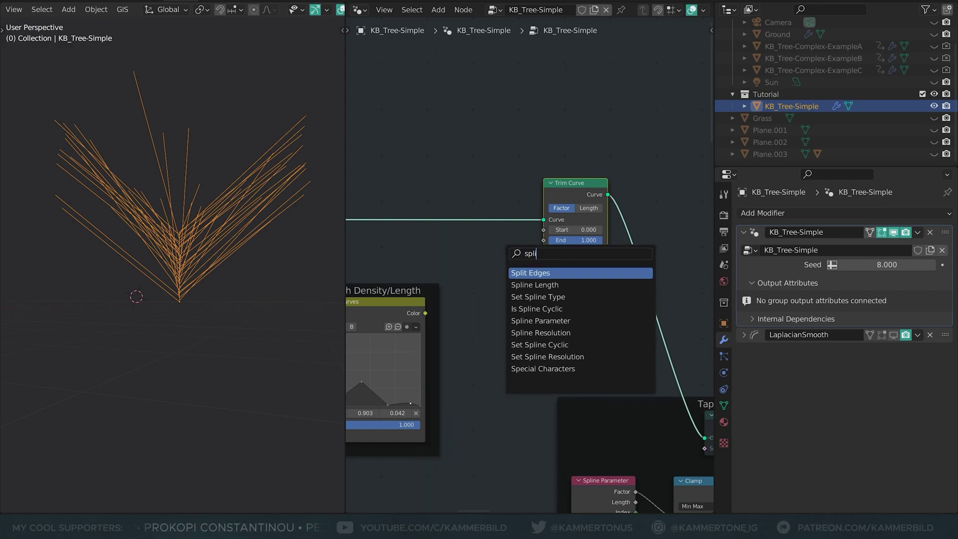
{"action": "key", "text": "Down"}
{"action": "key", "text": "Down"}
{"action": "key", "text": "Down"}
{"action": "key", "text": "Down"}
{"action": "key", "text": "Return"}
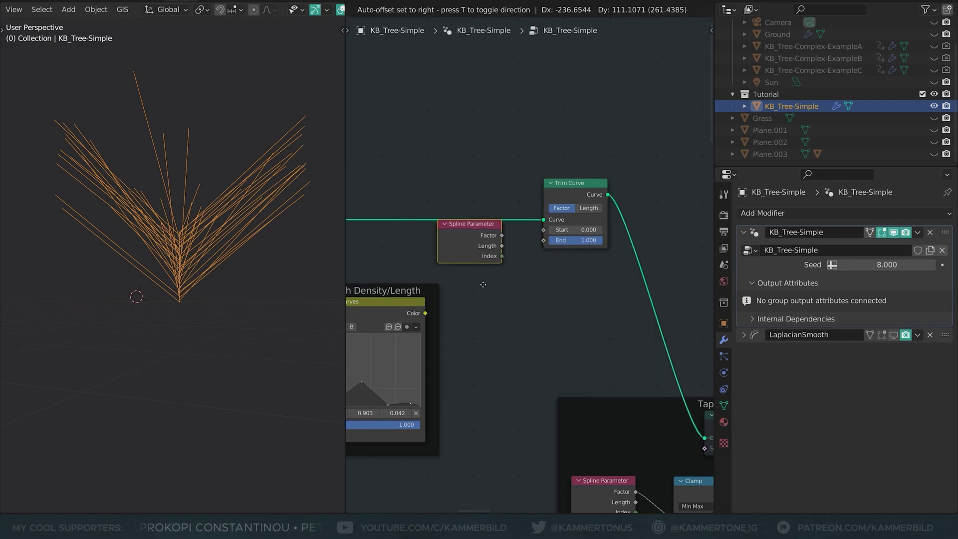
{"action": "left_click", "coordinate": [491, 302]}
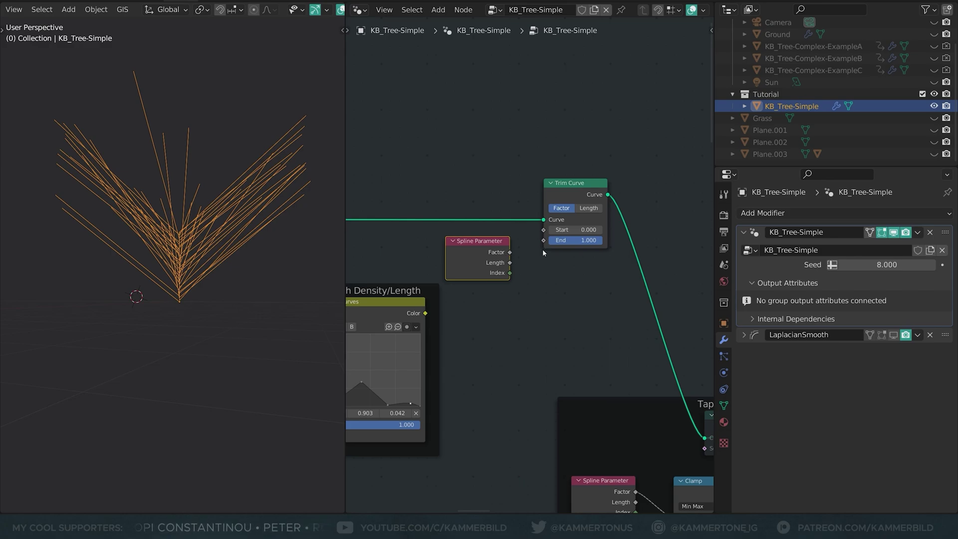
{"action": "mouse_move", "coordinate": [589, 241]}
{"action": "left_mouse_down"}
{"action": "mouse_move", "coordinate": [571, 241]}
{"action": "mouse_move", "coordinate": [596, 241]}
{"action": "left_mouse_up"}
{"action": "left_click_drag", "start_coordinate": [510, 252], "coordinate": [551, 242]}
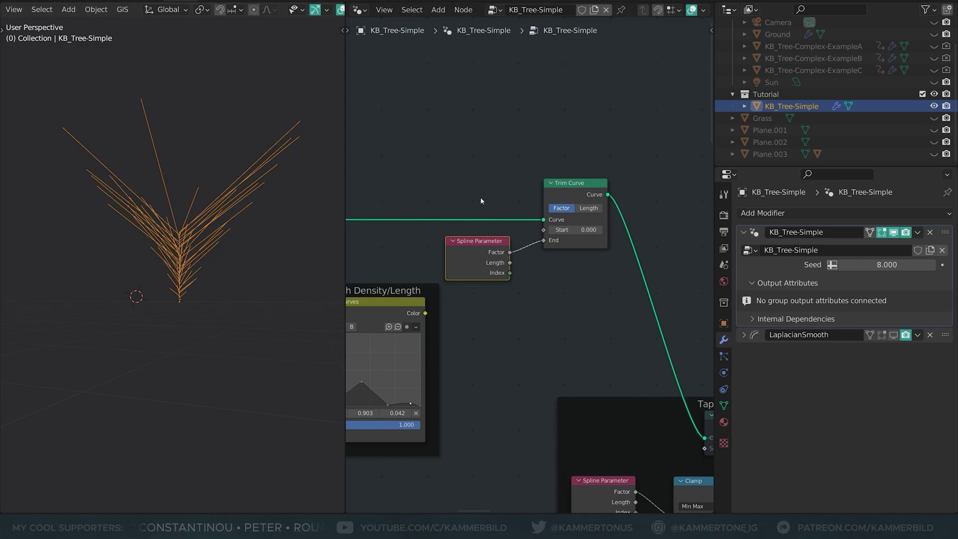
- Move the Spline Parameter node away from Trim Curve, to just above the Branch Density/Length frame
{"action": "middle_click_drag", "start_coordinate": [471, 197], "coordinate": [545, 254]}
{"action": "scroll", "coordinate": [542, 245], "scroll_direction": "down", "scroll_amount": 2}
{"action": "left_click_drag", "start_coordinate": [542, 239], "coordinate": [617, 289]}
{"action": "key", "text": "g"}
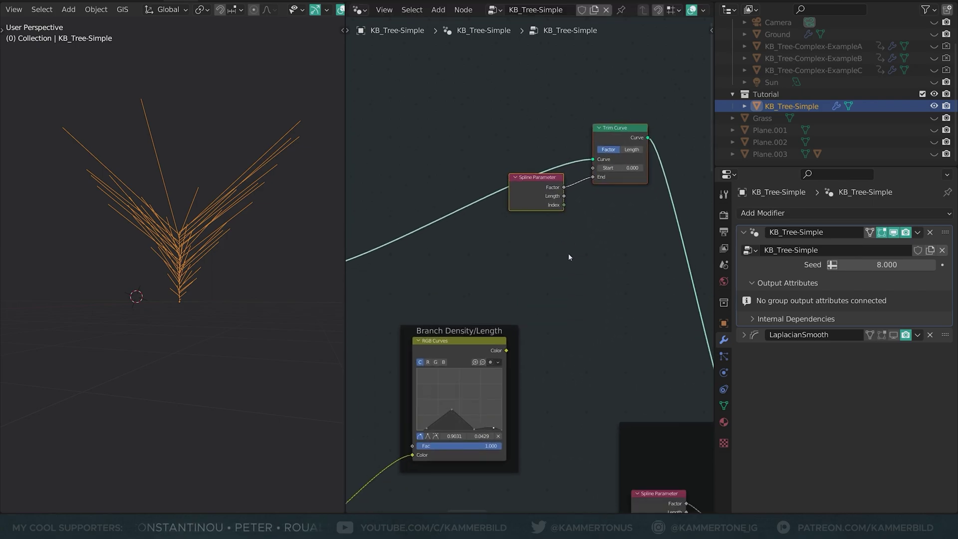
{"action": "left_click", "coordinate": [524, 195]}
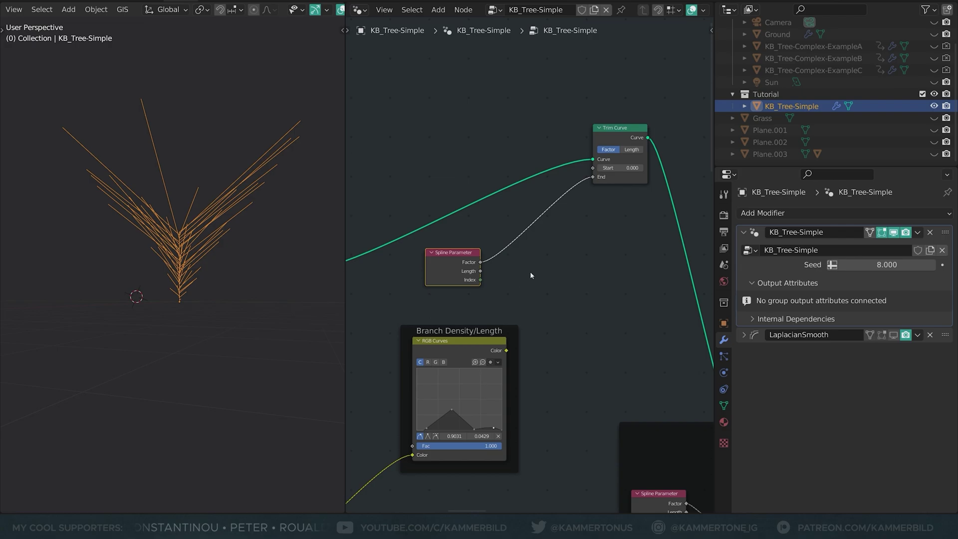
- Insert an RGB Curves node into the link between the Spline Parameter and Trim Curve nodes
{"action": "key", "text": "shift+a"}
{"action": "left_click", "coordinate": [489, 250]}
{"action": "type", "text": "rb"}
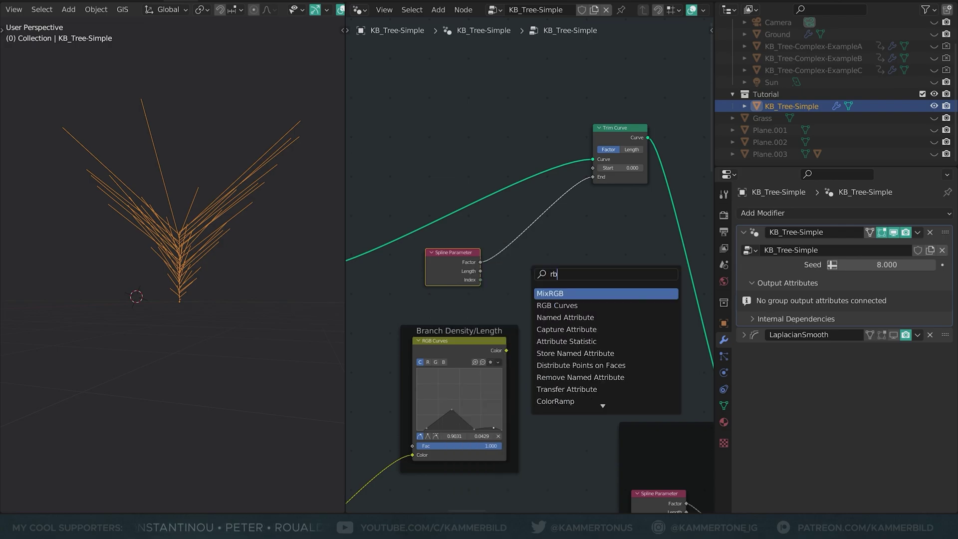
{"action": "key", "text": "BackSpace"}
{"action": "type", "text": "gb"}
{"action": "key", "text": "Return"}
{"action": "left_click", "coordinate": [563, 226]}
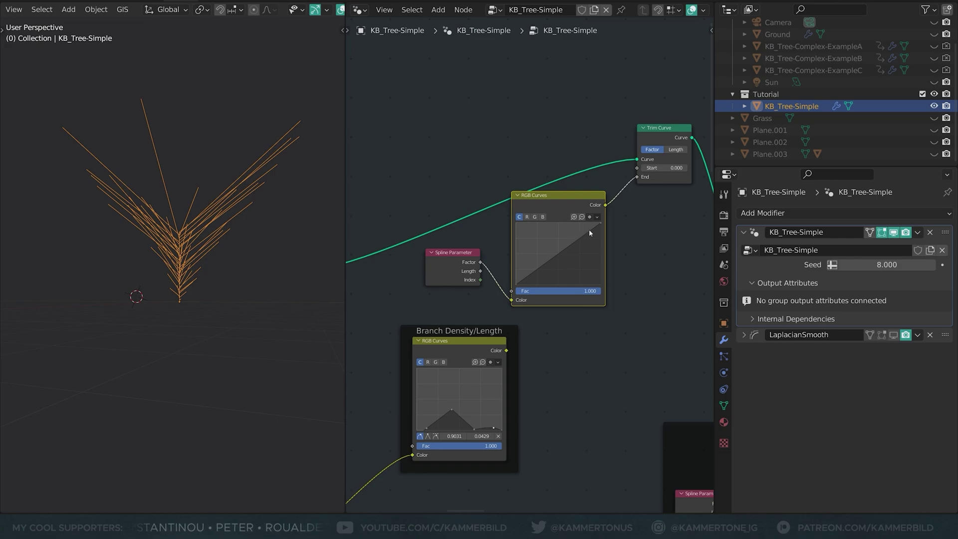
- Invert the new RGB Curves node's curve, with its end point at 1.000, 0.000 and its start point at 0.000, 1.000
{"action": "scroll", "coordinate": [589, 232], "scroll_direction": "up", "scroll_amount": 1}
{"action": "left_click_drag", "start_coordinate": [612, 217], "coordinate": [608, 344]}
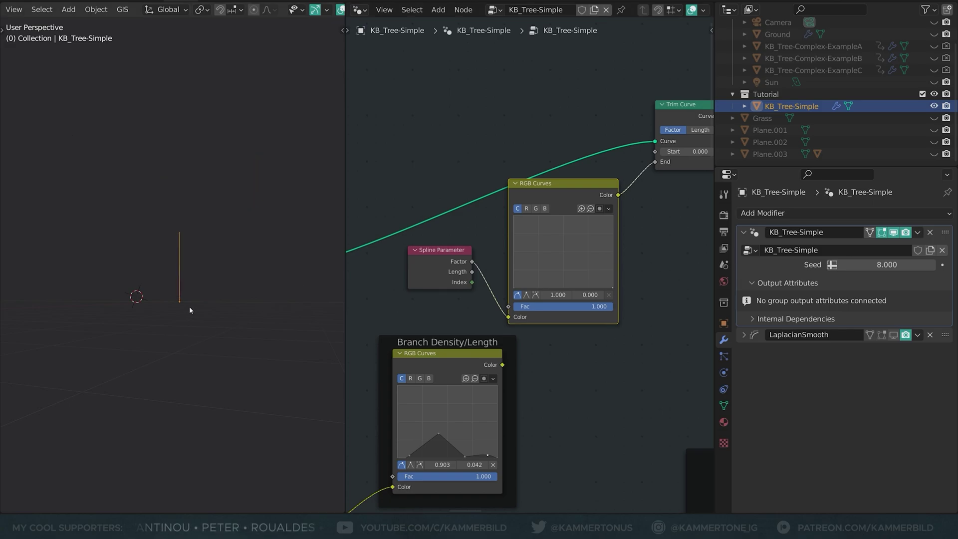
{"action": "left_click_drag", "start_coordinate": [515, 288], "coordinate": [513, 218]}
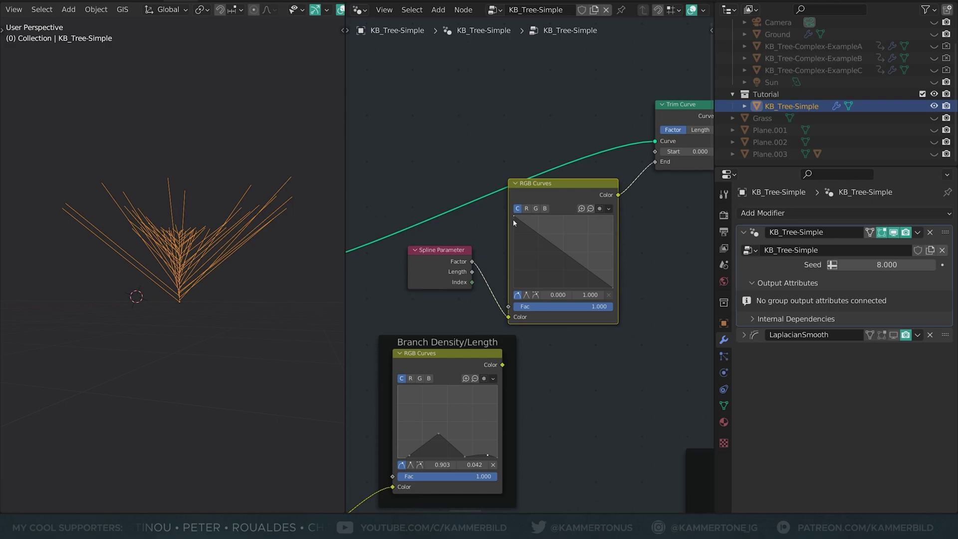
- Shape the curve into a triangle with a vector-handle peak at 0.458, 1.000, and inspect the branches around the trunk
{"action": "left_click_drag", "start_coordinate": [514, 221], "coordinate": [558, 216]}
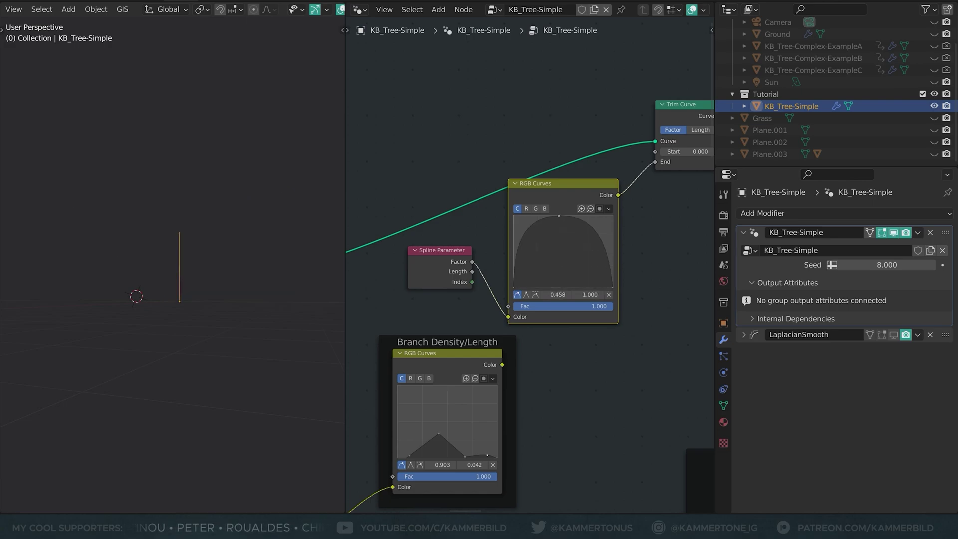
{"action": "left_click", "coordinate": [526, 297]}
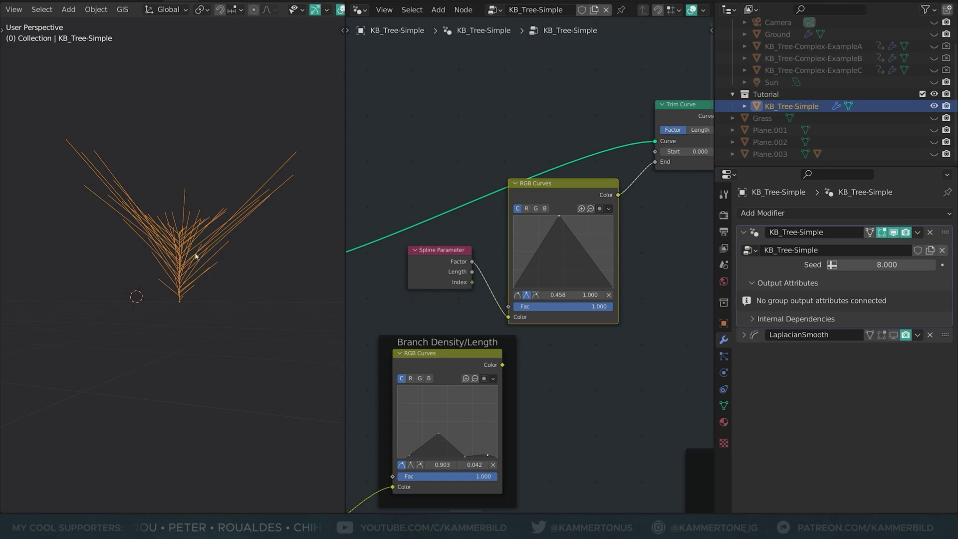
{"action": "scroll", "coordinate": [202, 290], "scroll_direction": "up", "scroll_amount": 3}
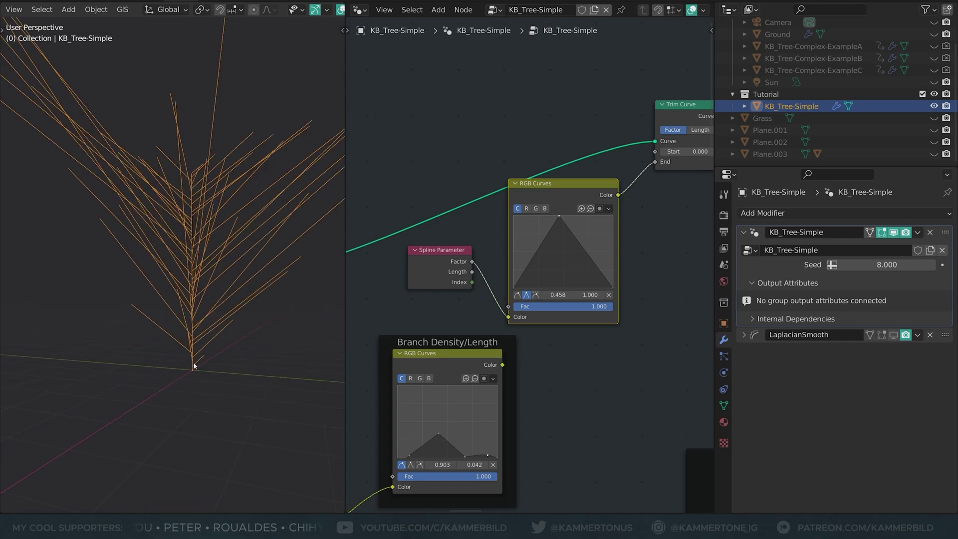
{"action": "middle_click_drag", "start_coordinate": [176, 244], "coordinate": [189, 305]}
{"action": "scroll", "coordinate": [190, 309], "scroll_direction": "down", "scroll_amount": 3}
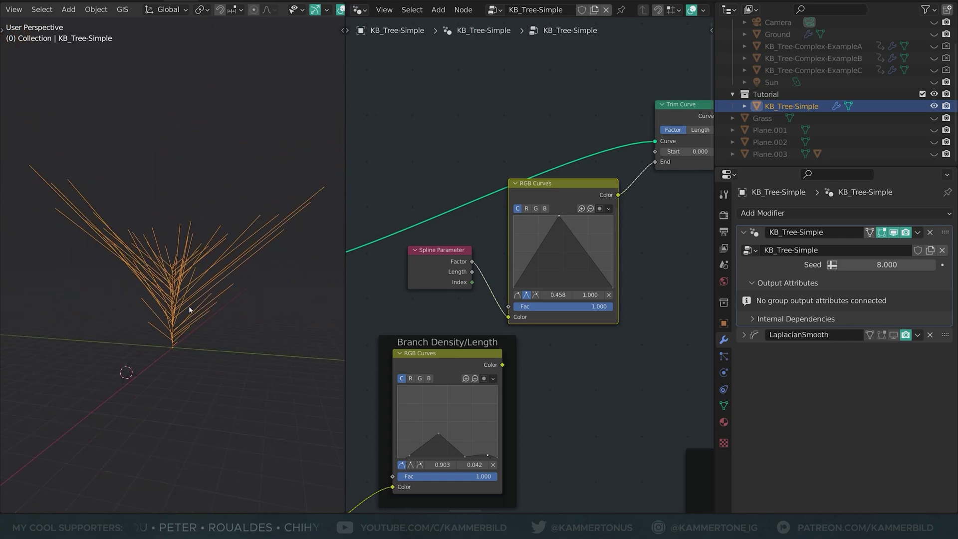
{"action": "scroll", "coordinate": [194, 295], "scroll_direction": "down", "scroll_amount": 2}
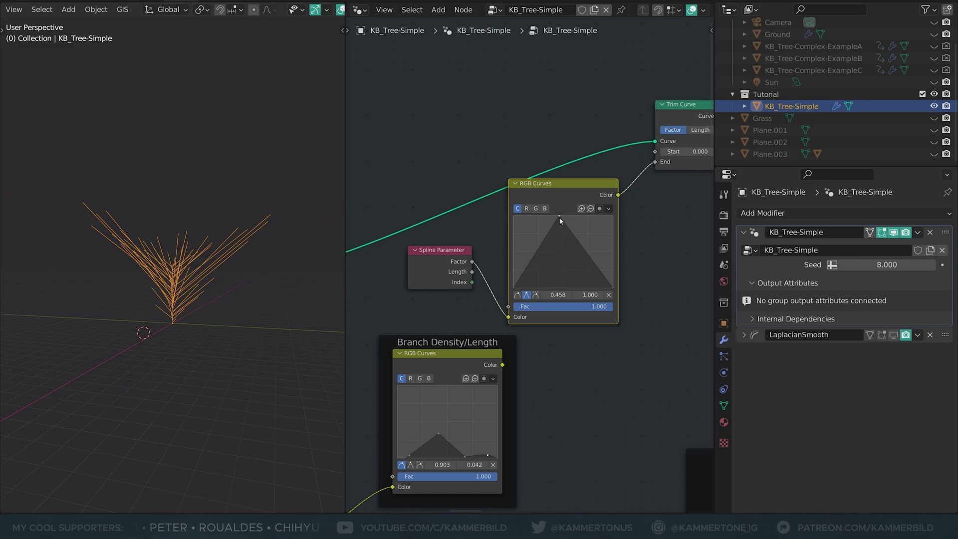
- Reshape the curve with a low middle point, a small peak near its end and the start point at 0.000, 0.015
{"action": "left_click_drag", "start_coordinate": [559, 217], "coordinate": [557, 283]}
{"action": "left_click", "coordinate": [514, 288]}
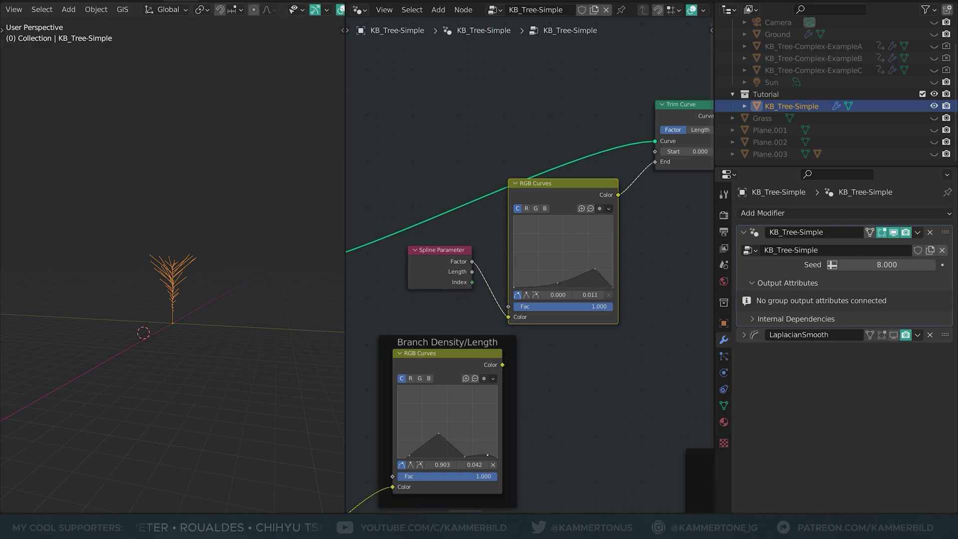
{"action": "scroll", "coordinate": [238, 348], "scroll_direction": "up", "scroll_amount": 5}
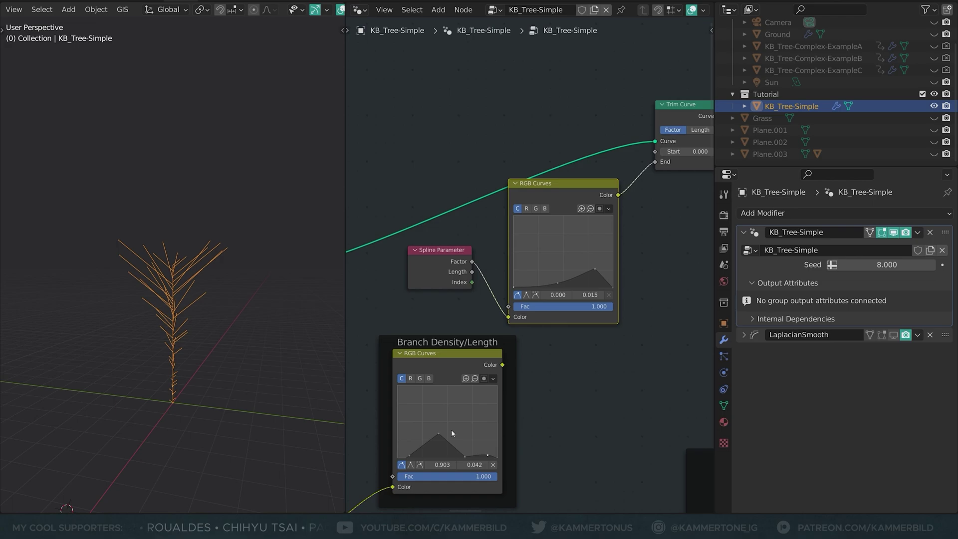
{"action": "key", "text": "alt+a"}
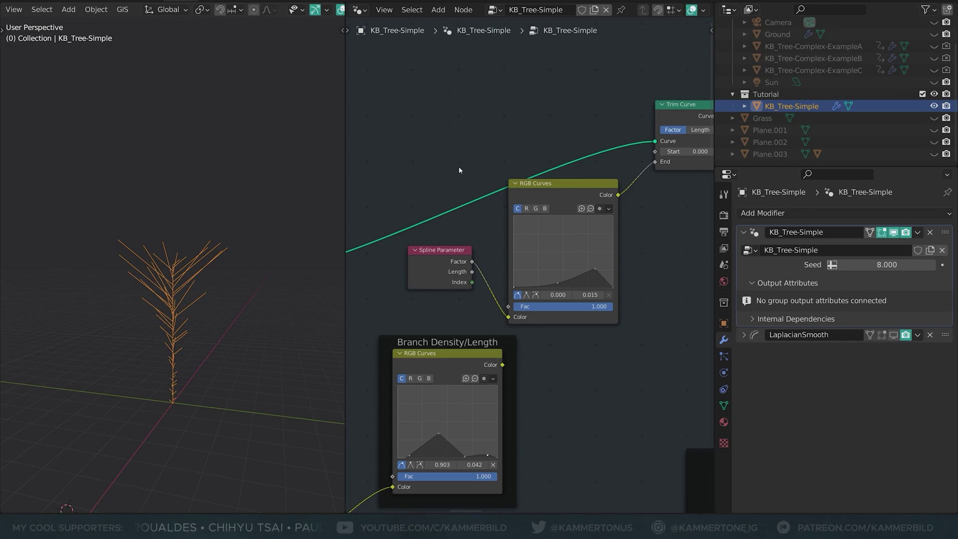
- Examine the Displace Tree frame with its Subtract and Multiply nodes and its muted Set Position node
{"action": "scroll", "coordinate": [459, 170], "scroll_direction": "down", "scroll_amount": 1}
{"action": "scroll", "coordinate": [460, 170], "scroll_direction": "down", "scroll_amount": 1}
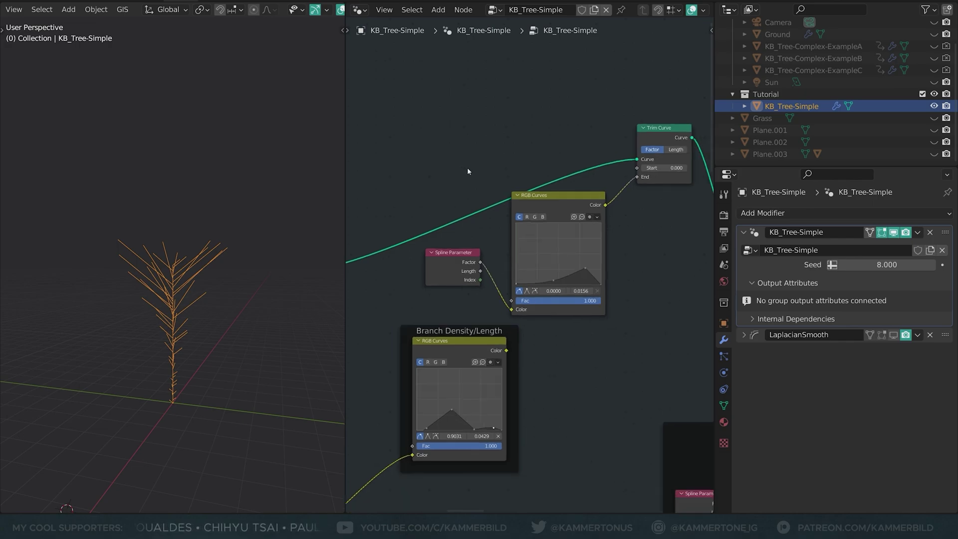
{"action": "scroll", "coordinate": [467, 171], "scroll_direction": "up", "scroll_amount": 1}
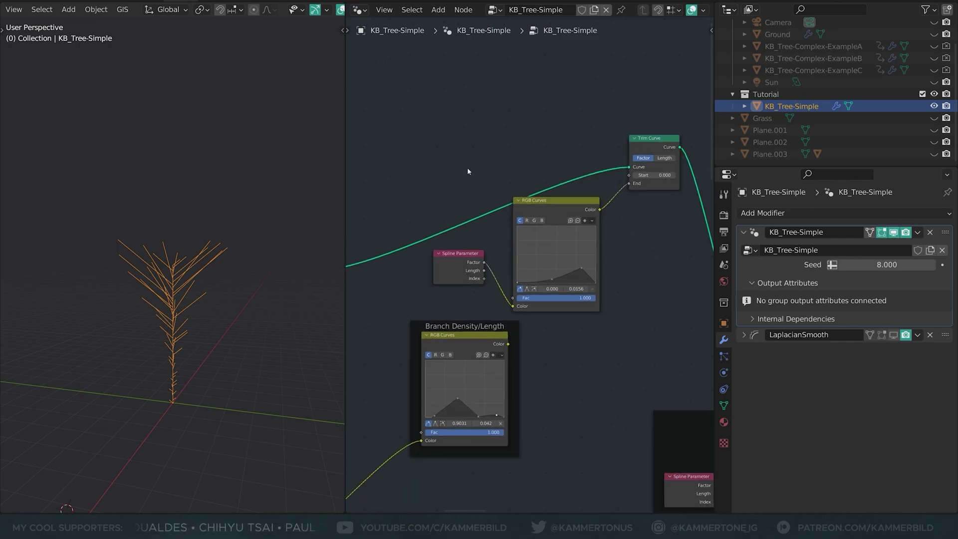
{"action": "scroll", "coordinate": [507, 178], "scroll_direction": "down", "scroll_amount": 2}
{"action": "middle_click_drag", "start_coordinate": [626, 305], "coordinate": [409, 97]}
{"action": "scroll", "coordinate": [533, 244], "scroll_direction": "up", "scroll_amount": 6}
{"action": "middle_click_drag", "start_coordinate": [534, 243], "coordinate": [532, 227]}
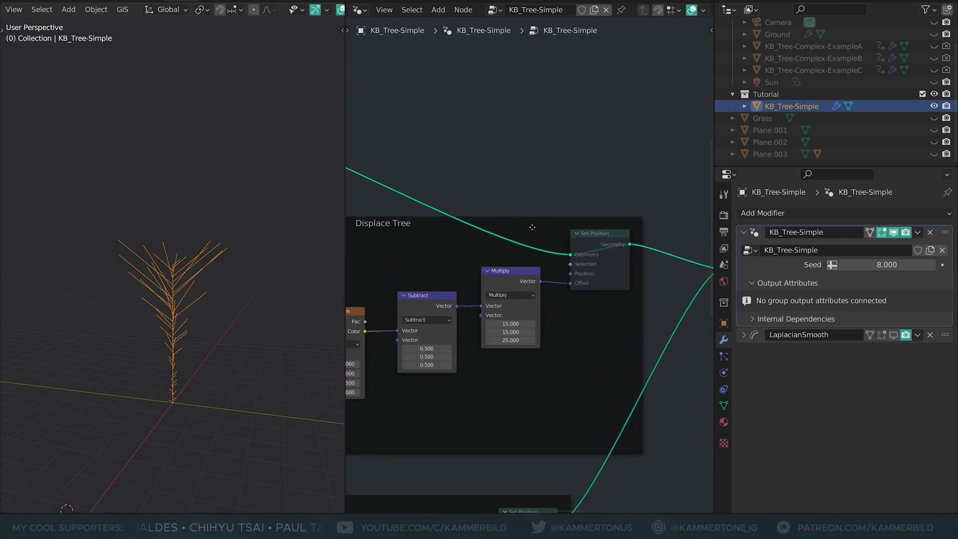
{"action": "scroll", "coordinate": [588, 241], "scroll_direction": "up", "scroll_amount": 1}
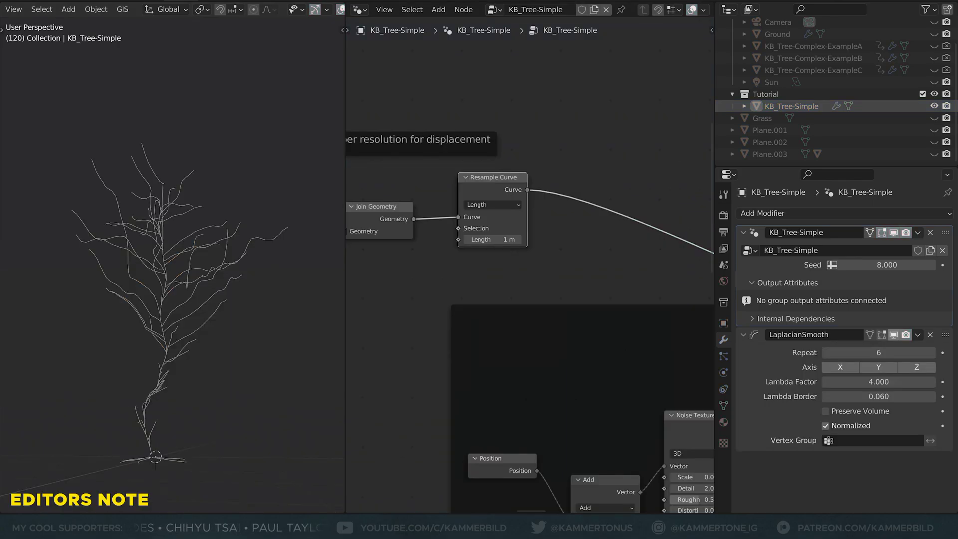
- Mute the 1 m Resample Curve node before the Displace Tree frame to compare the branches, and enable it again
{"action": "left_click", "coordinate": [535, 165]}
{"action": "left_click_drag", "start_coordinate": [516, 178], "coordinate": [509, 181]}
{"action": "scroll", "coordinate": [573, 224], "scroll_direction": "down", "scroll_amount": 3}
{"action": "middle_click_drag", "start_coordinate": [574, 224], "coordinate": [365, 150]}
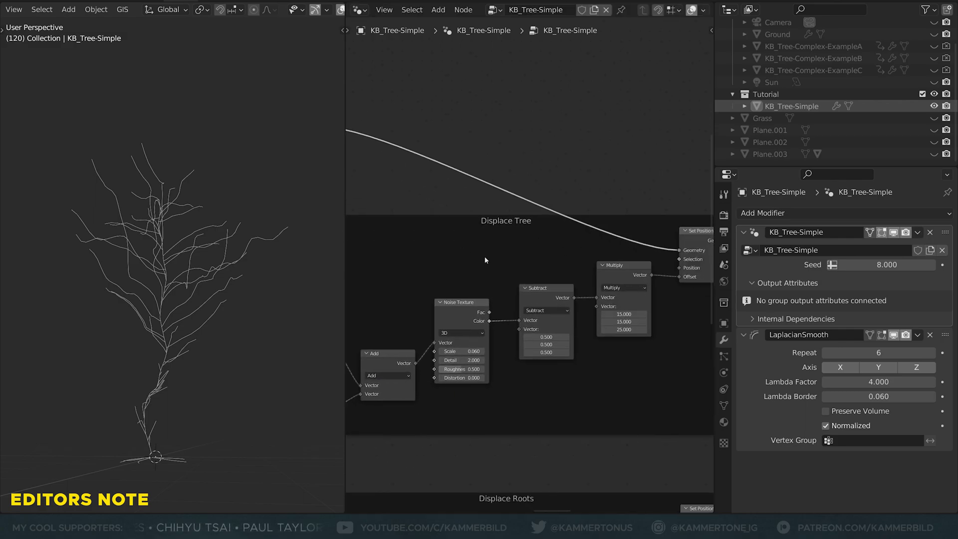
{"action": "middle_click_drag", "start_coordinate": [659, 243], "coordinate": [605, 240]}
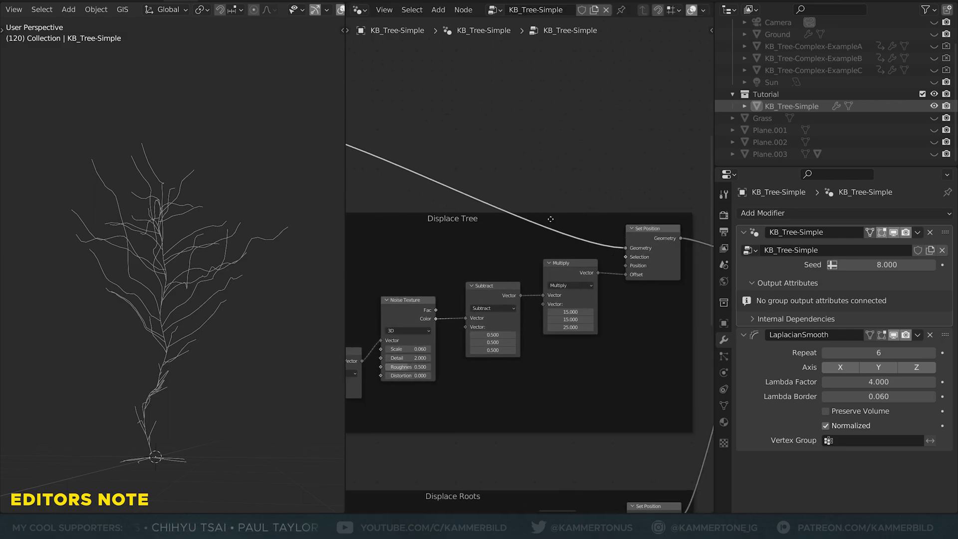
{"action": "mouse_move", "coordinate": [448, 180]}
{"action": "middle_mouse_down"}
{"action": "mouse_move", "coordinate": [617, 258]}
{"action": "mouse_move", "coordinate": [511, 205]}
{"action": "middle_mouse_up"}
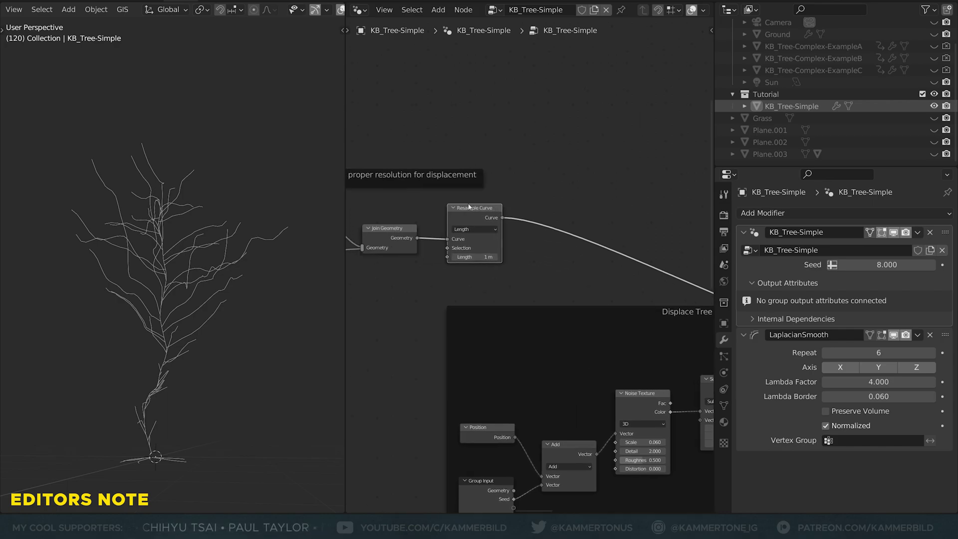
{"action": "key", "text": "m"}
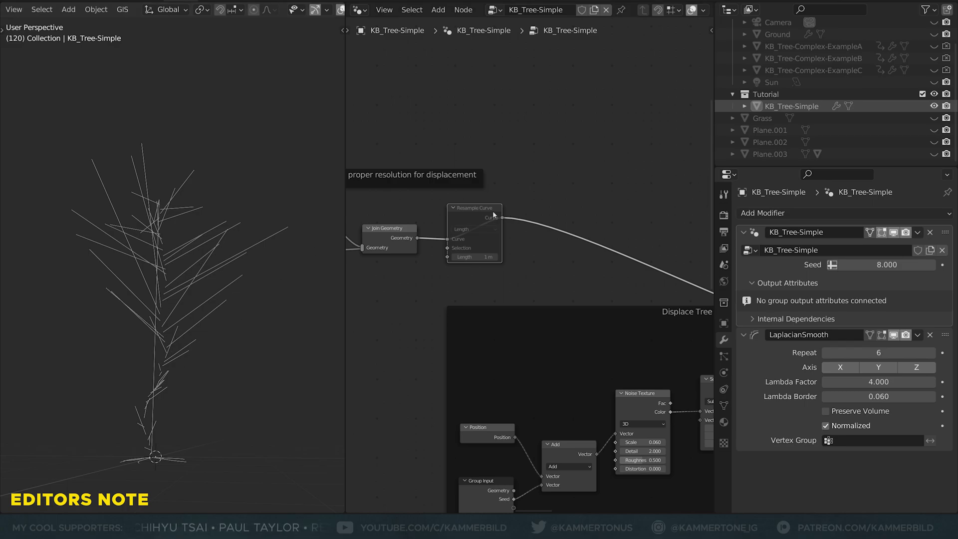
{"action": "key", "text": "m"}
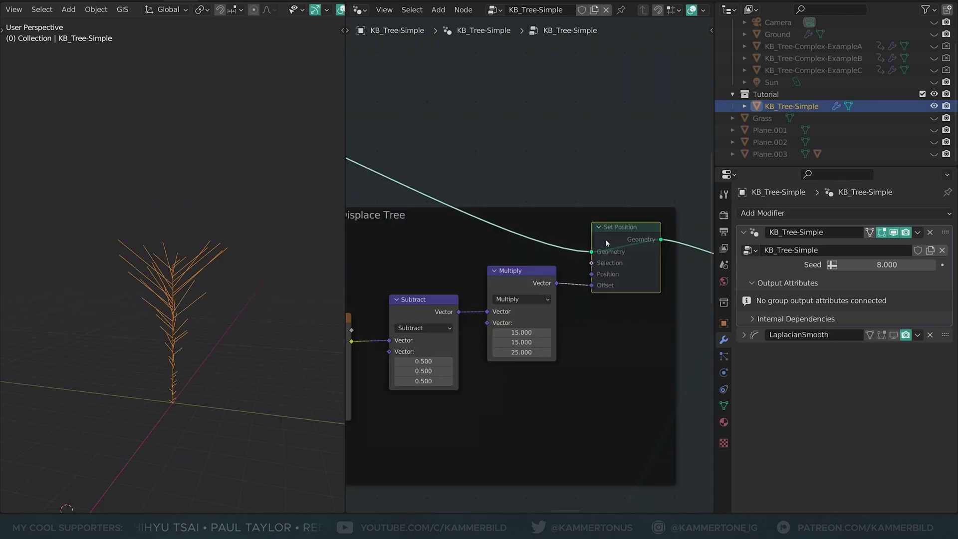
- Enable the Displace Tree frame's Set Position node, toggling it repeatedly to compare straight and displaced branches
{"action": "key", "text": "m"}
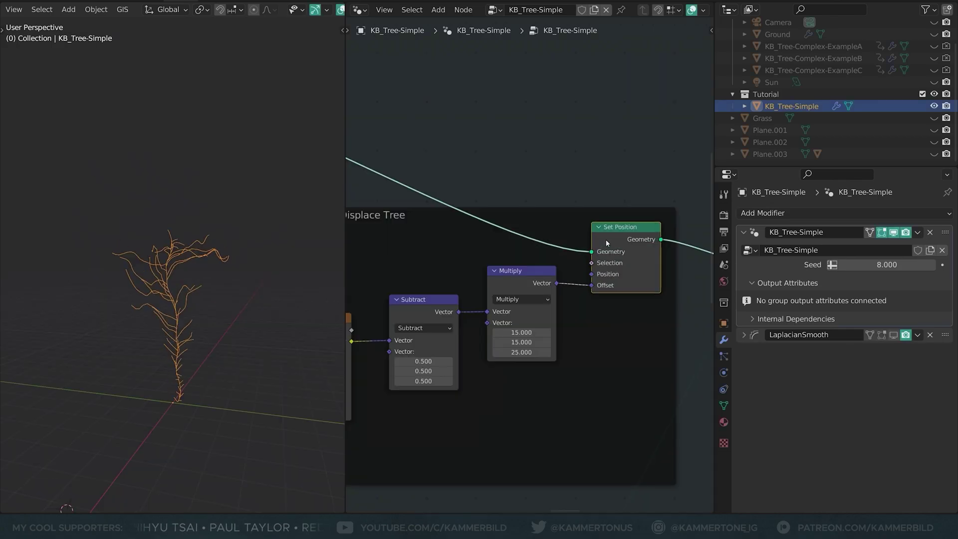
{"action": "key", "text": "m"}
{"action": "key", "text": "m"}
{"action": "key", "text": "m"}
{"action": "key", "text": "m"}
{"action": "key", "text": "m"}
{"action": "key", "text": "m"}
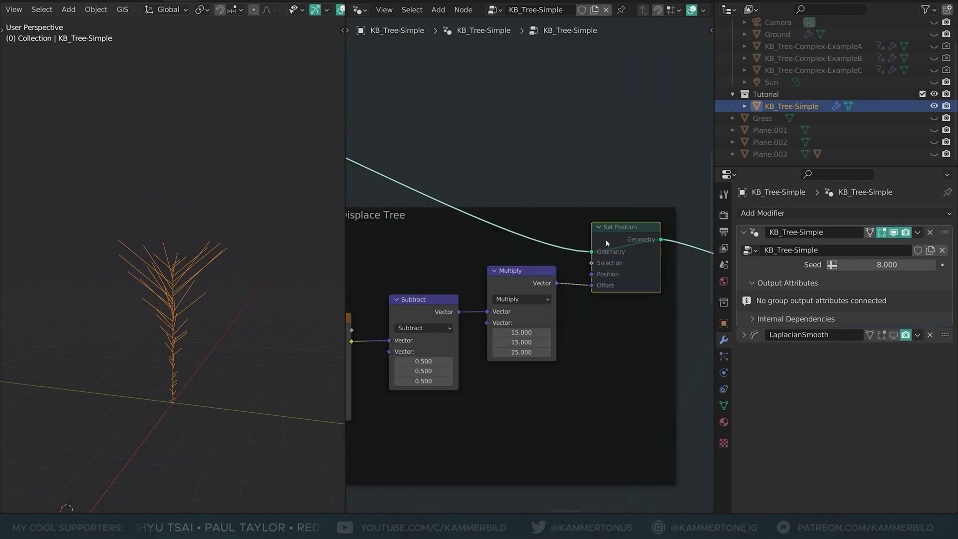
{"action": "scroll", "coordinate": [534, 185], "scroll_direction": "down", "scroll_amount": 1}
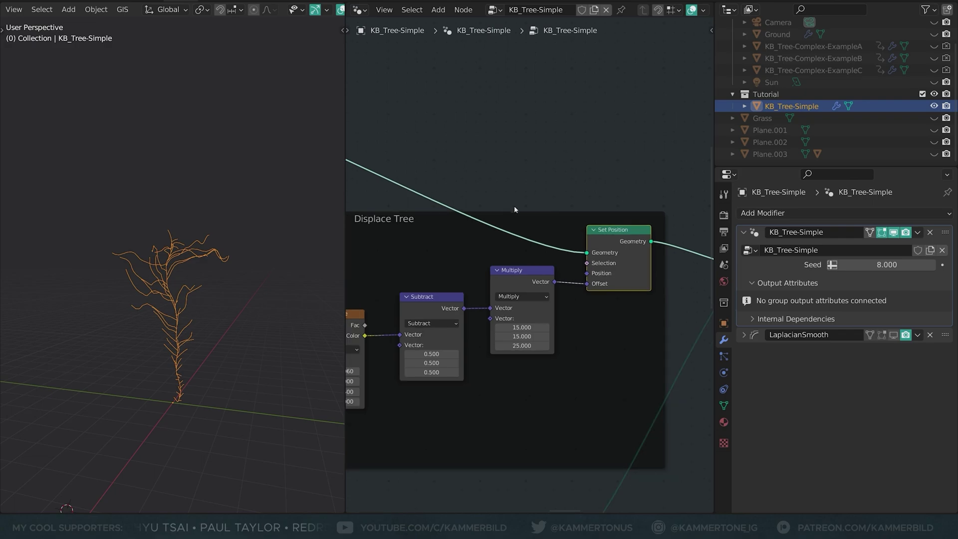
- Isolate the Noise Texture node by muting the Position, Group Input, Add, Subtract and Multiply nodes in the Displace Tree frame
{"action": "scroll", "coordinate": [477, 245], "scroll_direction": "down", "scroll_amount": 1}
{"action": "middle_click_drag", "start_coordinate": [485, 245], "coordinate": [664, 240]}
{"action": "left_click", "coordinate": [523, 313]}
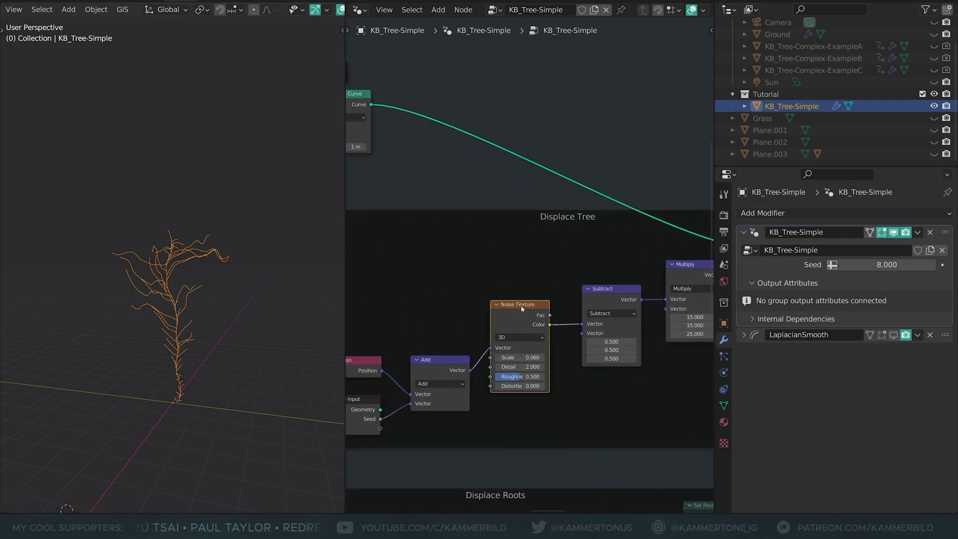
{"action": "scroll", "coordinate": [520, 314], "scroll_direction": "down", "scroll_amount": 3}
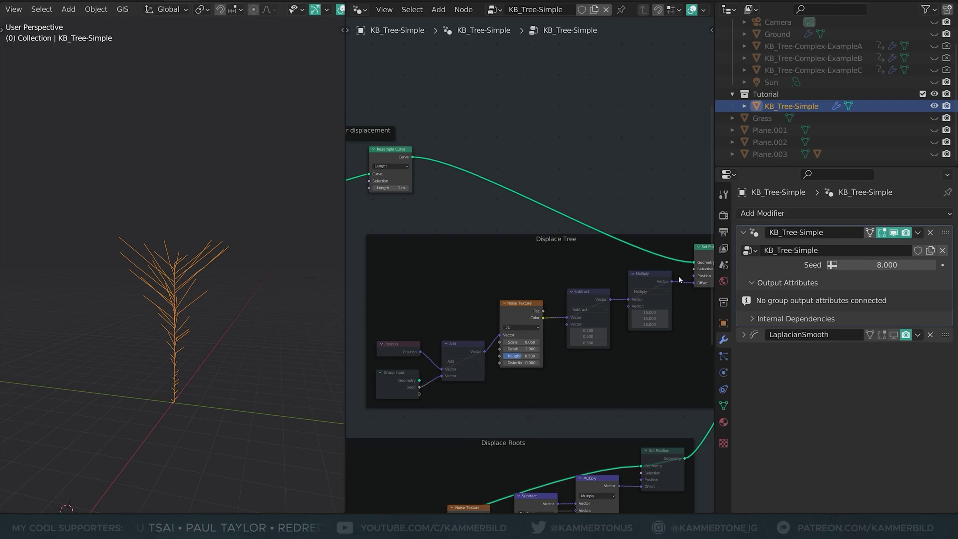
{"action": "middle_click_drag", "start_coordinate": [679, 277], "coordinate": [671, 277]}
- Enable the Position node and link its output directly to the Noise Texture's Vector input
{"action": "middle_click_drag", "start_coordinate": [483, 267], "coordinate": [524, 262]}
{"action": "scroll", "coordinate": [488, 314], "scroll_direction": "up", "scroll_amount": 4}
{"action": "left_click", "coordinate": [429, 358]}
{"action": "key", "text": "m"}
{"action": "left_click_drag", "start_coordinate": [439, 362], "coordinate": [546, 338]}
{"action": "left_click_drag", "start_coordinate": [421, 359], "coordinate": [420, 341]}
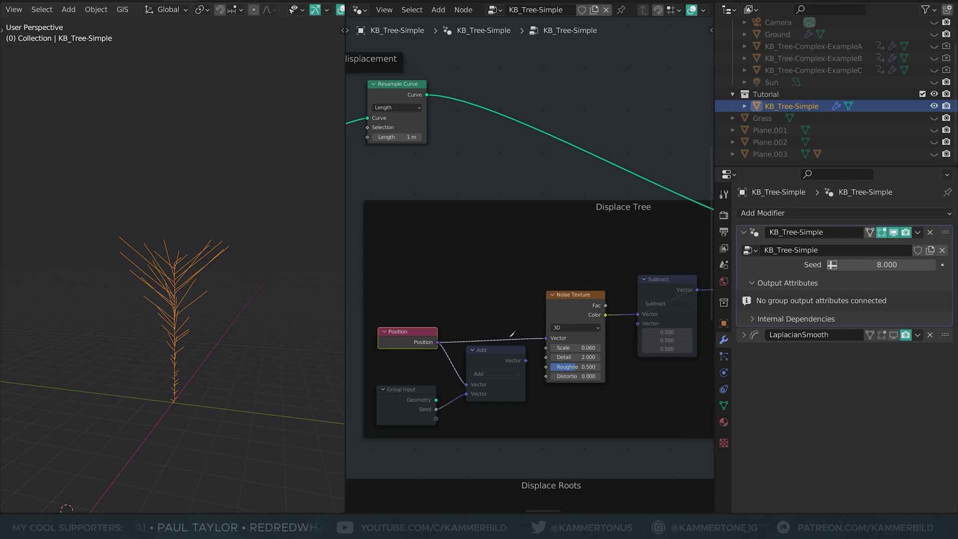
- Cut the direct Position link, reconnect the Add node to the Noise Texture's Vector input and enable Add
{"action": "right_click_drag", "start_coordinate": [509, 326], "coordinate": [509, 350], "text": "ctrl"}
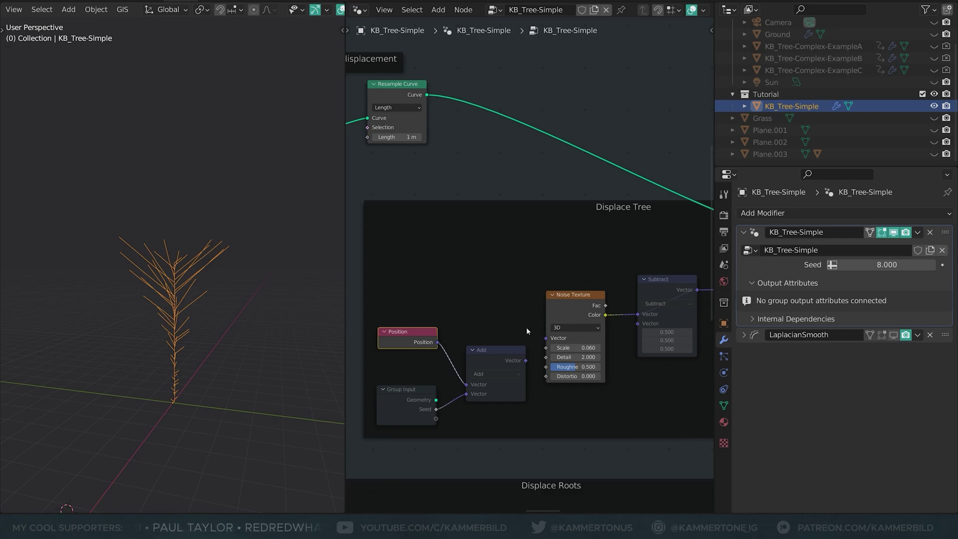
{"action": "left_click_drag", "start_coordinate": [526, 360], "coordinate": [546, 337]}
{"action": "left_click", "coordinate": [478, 354]}
{"action": "key", "text": "m"}
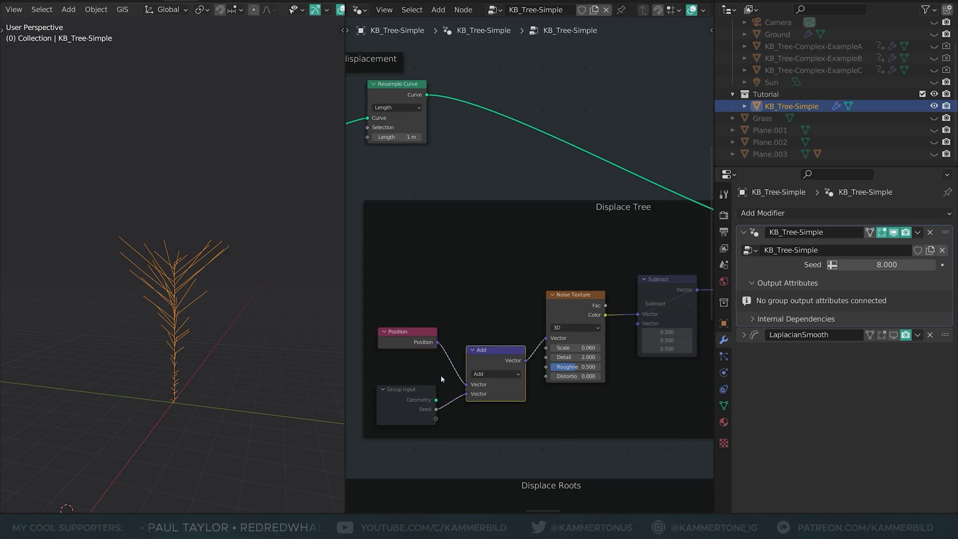
- Enable the Group Input node feeding Seed into the Add node, and try other Seed values on the modifier
{"action": "left_click", "coordinate": [406, 391]}
{"action": "key", "text": "m"}
{"action": "left_click_drag", "start_coordinate": [883, 265], "coordinate": [855, 265]}
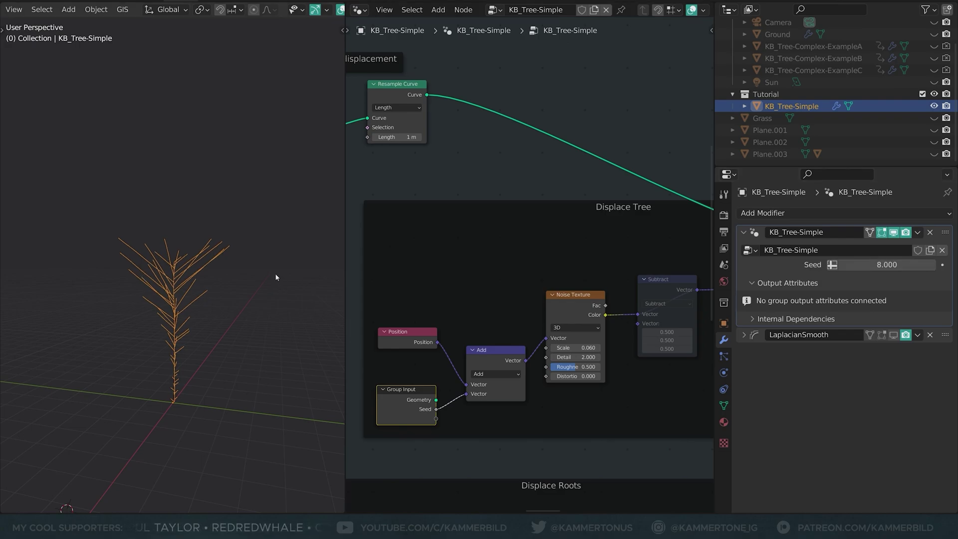
- Enable the Multiply node between Subtract and Set Position in the Displace Tree frame
{"action": "middle_click_drag", "start_coordinate": [599, 265], "coordinate": [468, 274]}
{"action": "scroll", "coordinate": [521, 289], "scroll_direction": "up", "scroll_amount": 1}
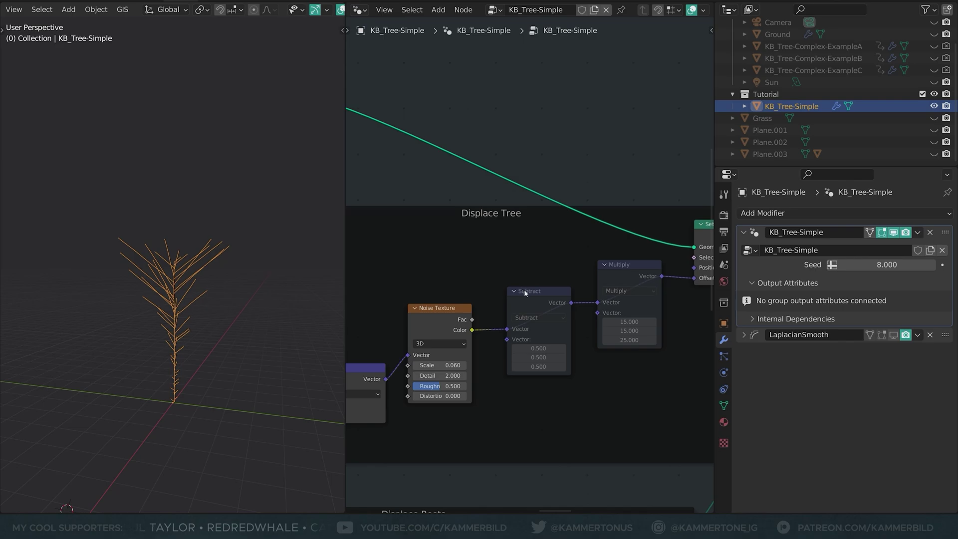
{"action": "left_click", "coordinate": [559, 301]}
{"action": "middle_click_drag", "start_coordinate": [594, 265], "coordinate": [526, 267]}
{"action": "left_click", "coordinate": [543, 270]}
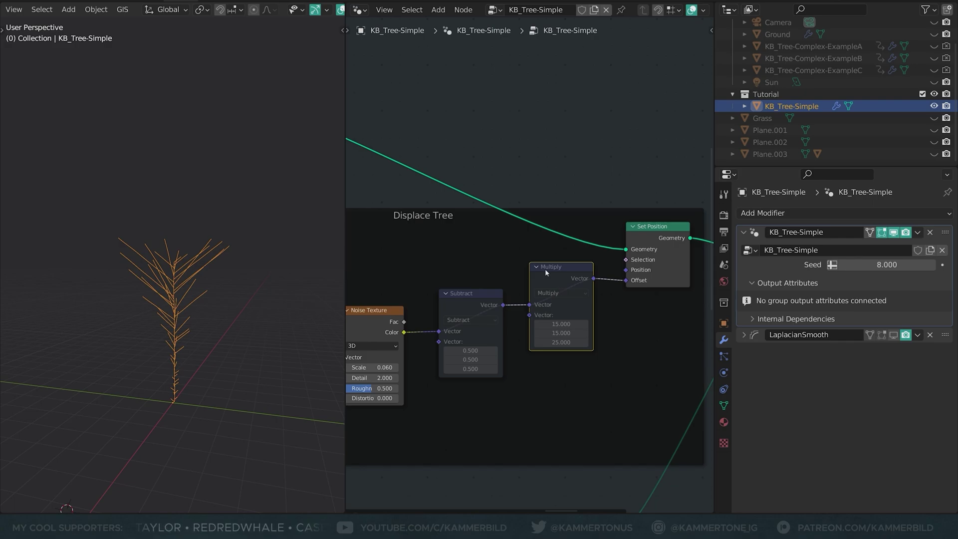
{"action": "middle_click_drag", "start_coordinate": [260, 295], "coordinate": [455, 293]}
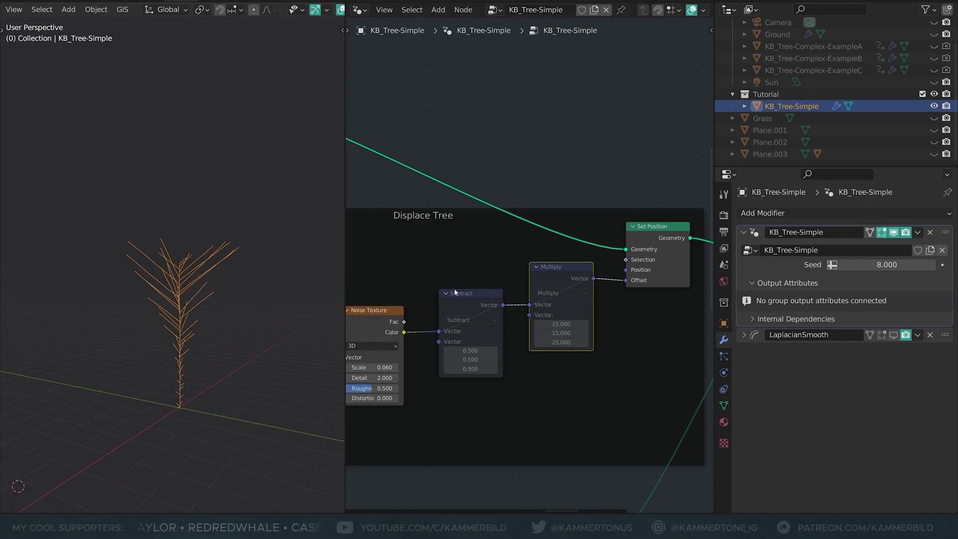
{"action": "key", "text": "m"}
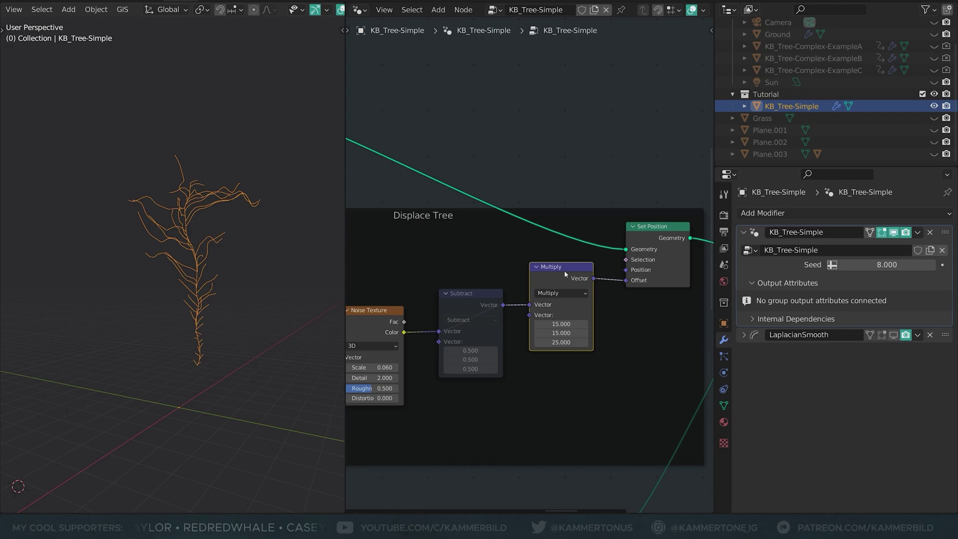
- Inspect the offset tree's base and enable the Subtract node between the Noise Texture and Multiply nodes
{"action": "left_click", "coordinate": [405, 335]}
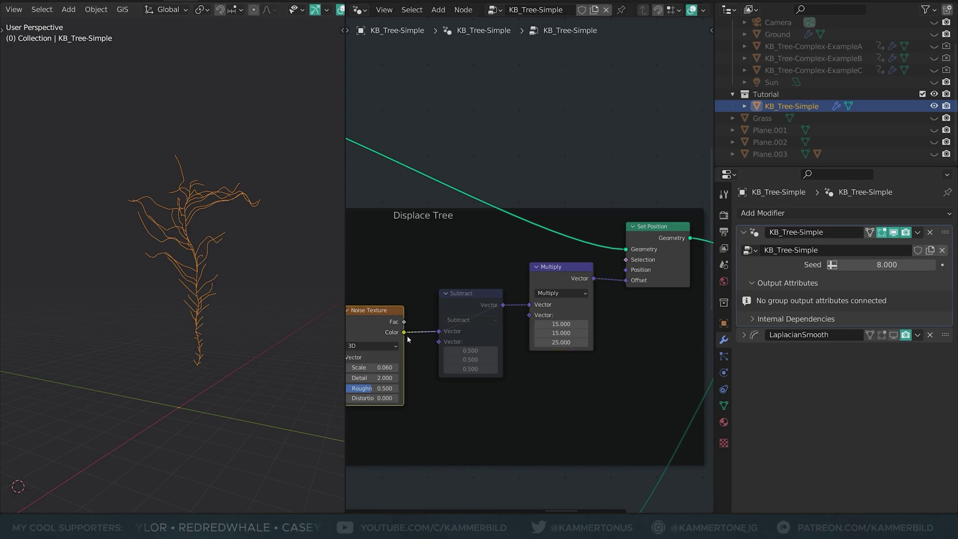
{"action": "mouse_move", "coordinate": [406, 334]}
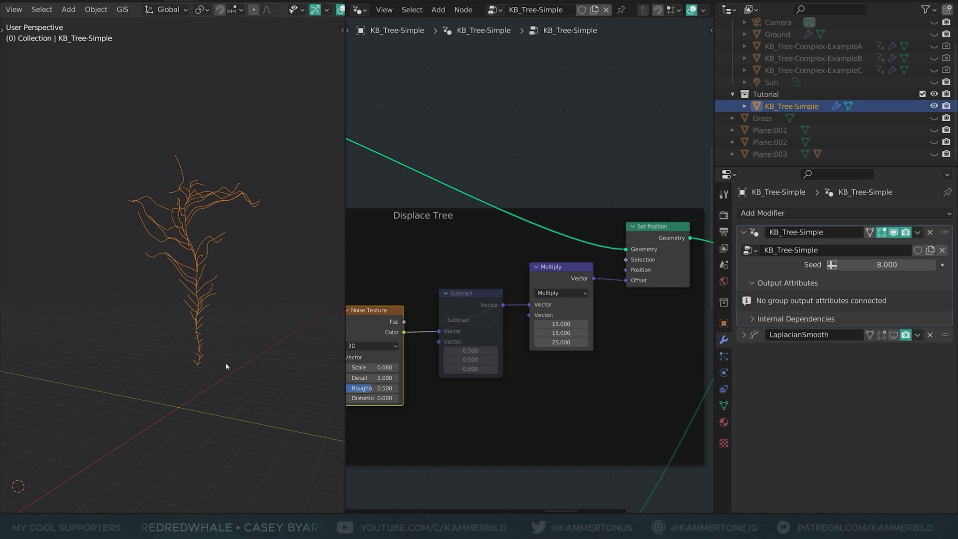
{"action": "middle_click_drag", "start_coordinate": [226, 367], "coordinate": [229, 443]}
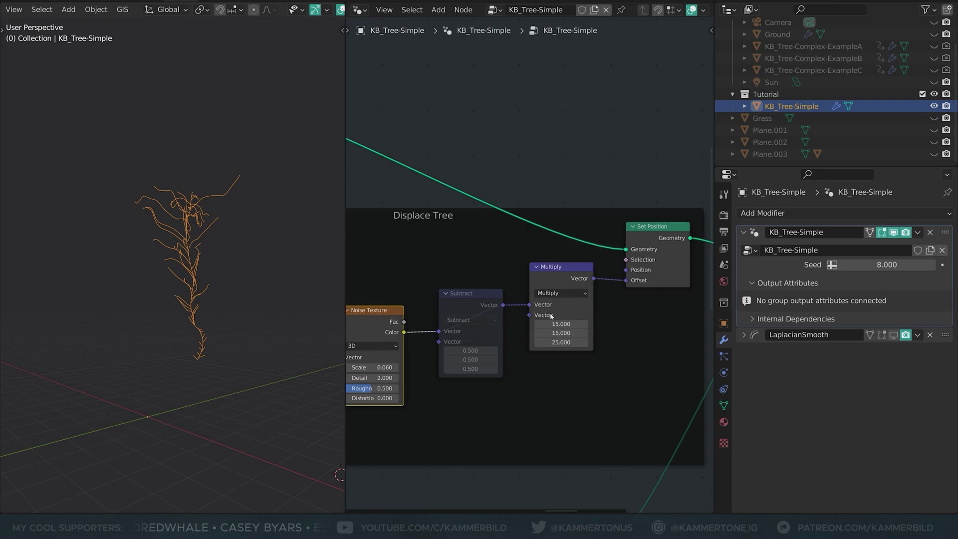
{"action": "mouse_move", "coordinate": [551, 316]}
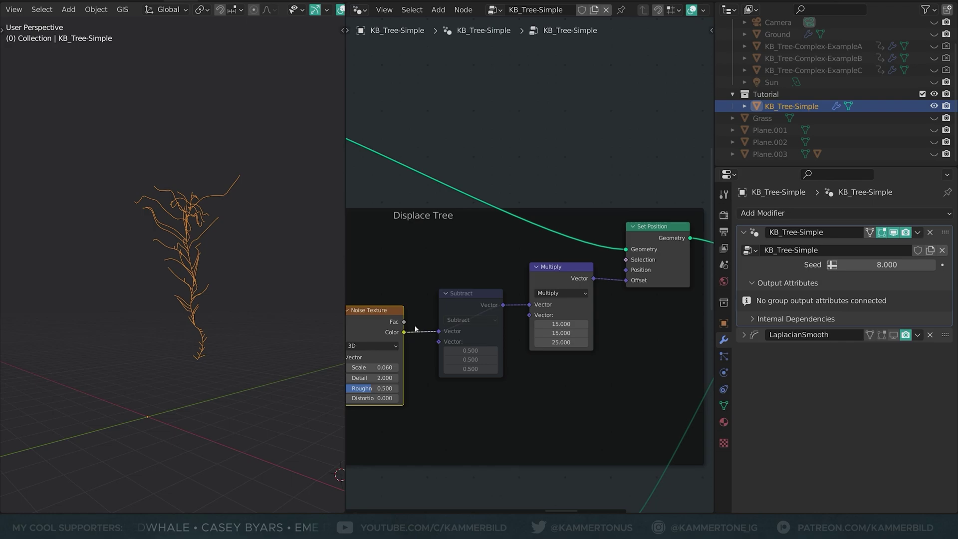
{"action": "left_click", "coordinate": [469, 310]}
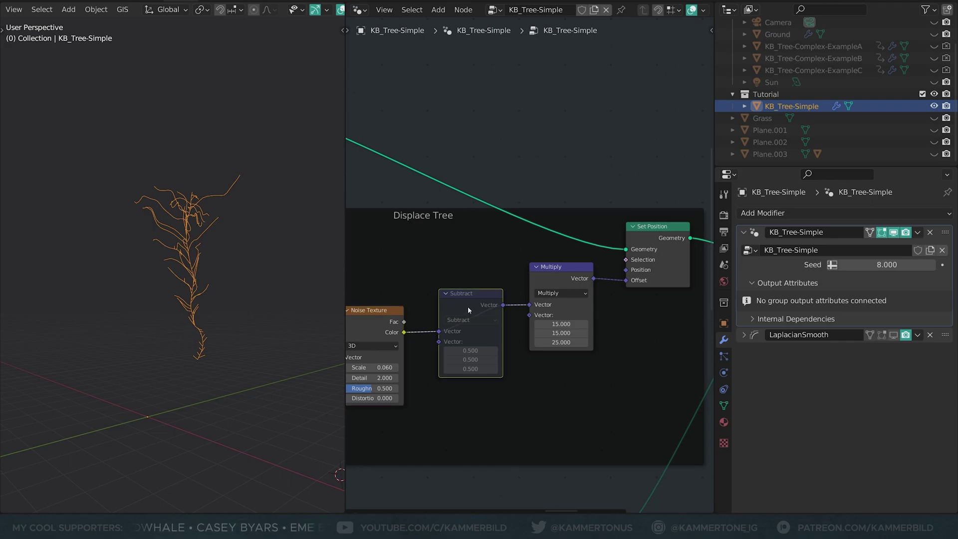
{"action": "key", "text": "m"}
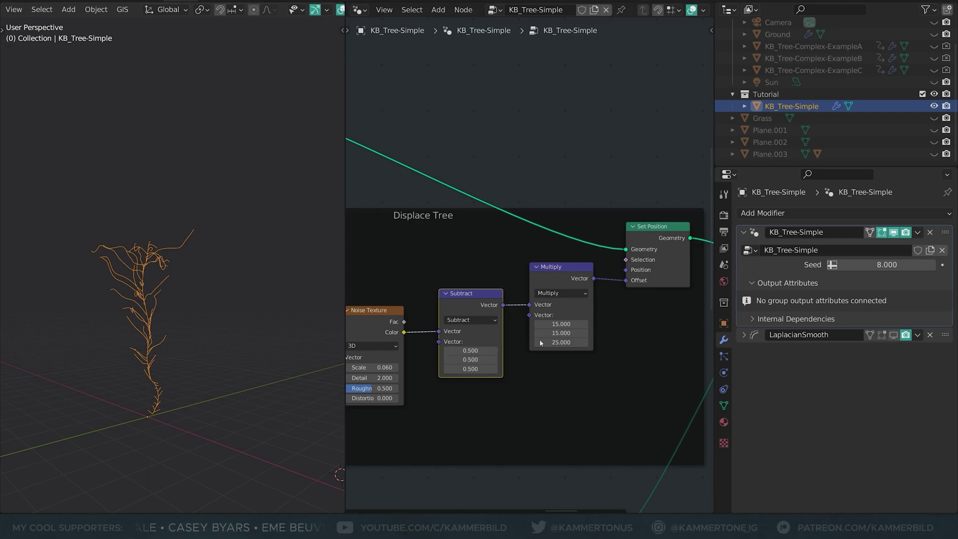
- Try other displacement strengths in the Multiply node with Subtract enabled and muted, restoring the original values and Subtract
{"action": "left_click_drag", "start_coordinate": [558, 324], "coordinate": [619, 342]}
{"action": "key", "text": "Escape"}
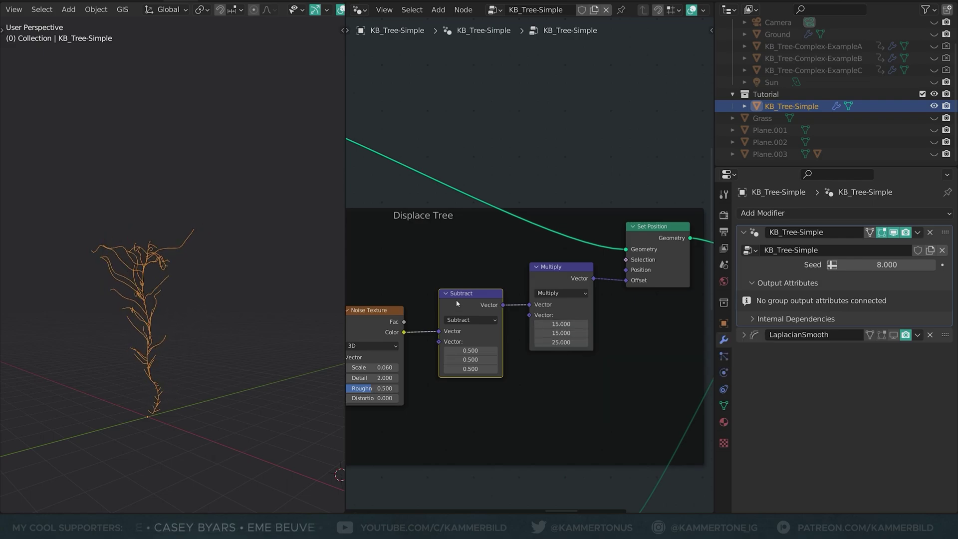
{"action": "key", "text": "m"}
{"action": "left_click_drag", "start_coordinate": [561, 324], "coordinate": [594, 343]}
{"action": "key", "text": "Escape"}
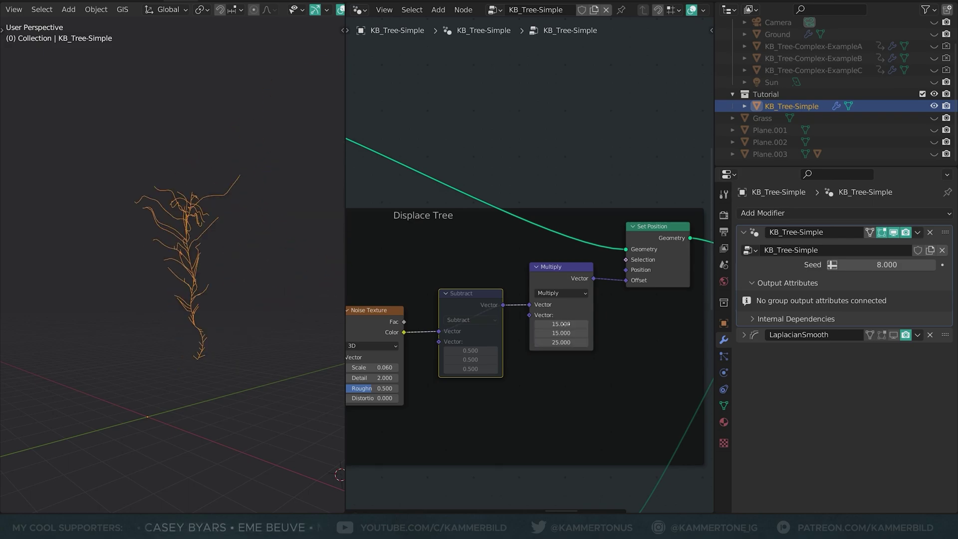
{"action": "key", "text": "m"}
- Try other Multiply strengths and a Noise Texture Scale of -0.030, restoring the Multiply values and a Scale of 0.060
{"action": "left_click_drag", "start_coordinate": [663, 315], "coordinate": [675, 331]}
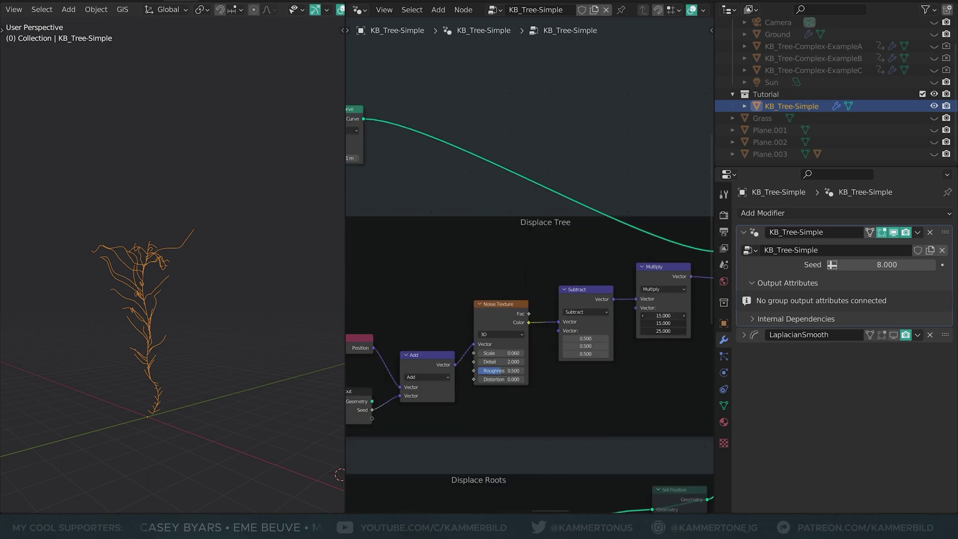
{"action": "key", "text": "Escape"}
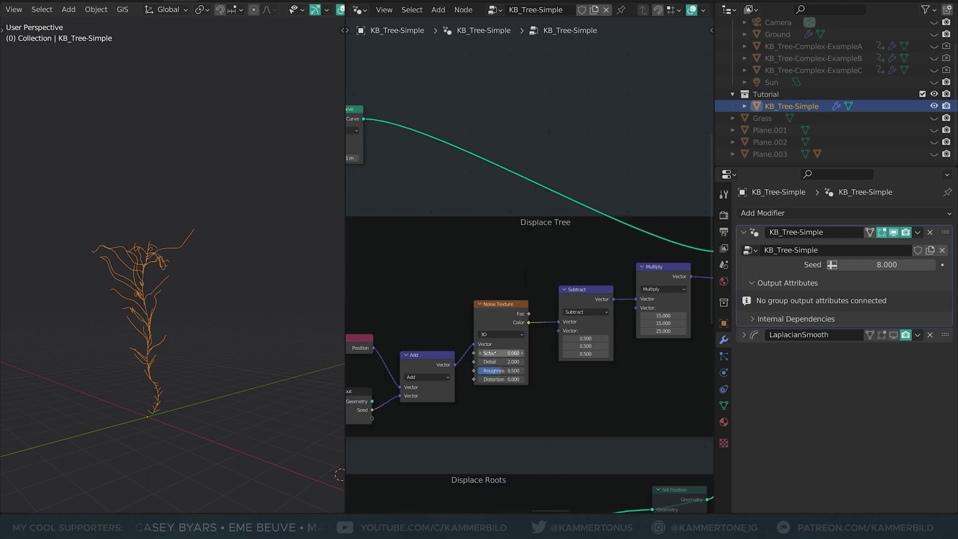
{"action": "mouse_move", "coordinate": [501, 353]}
{"action": "left_mouse_down"}
{"action": "mouse_move", "coordinate": [512, 352]}
{"action": "mouse_move", "coordinate": [490, 353]}
{"action": "left_mouse_up"}
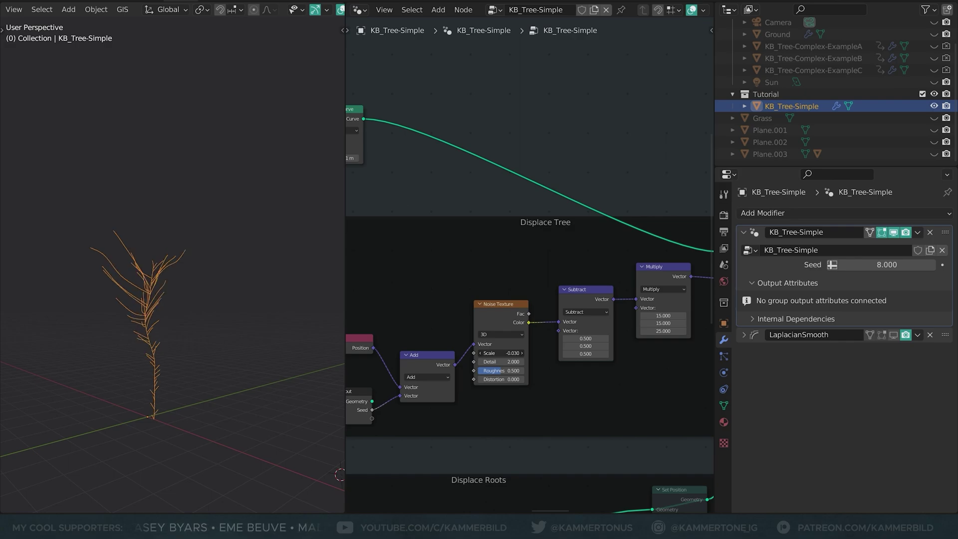
{"action": "mouse_move", "coordinate": [490, 353]}
{"action": "left_mouse_down"}
{"action": "mouse_move", "coordinate": [510, 352]}
{"action": "mouse_move", "coordinate": [498, 353]}
{"action": "left_mouse_up"}
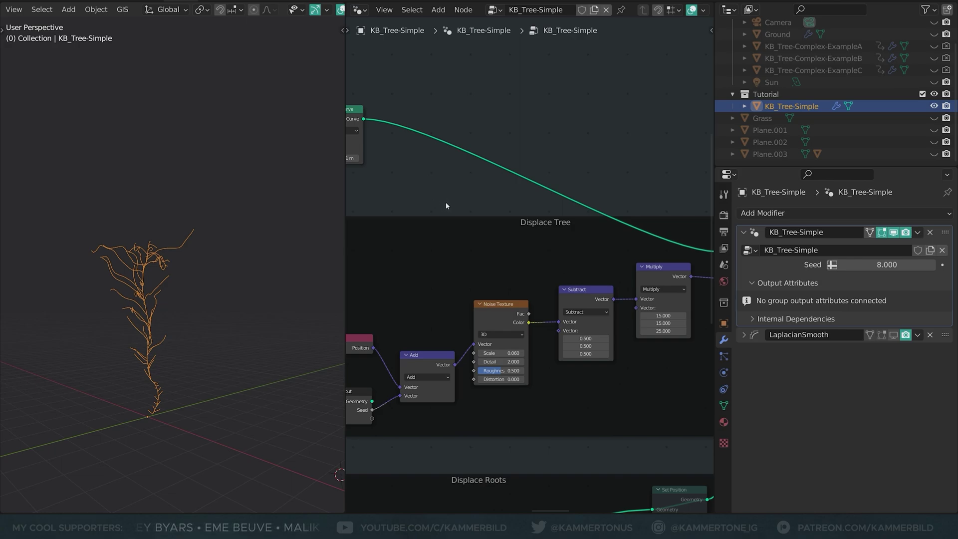
- Enable the Curve to Mesh node so the curves take the Curve Circle profile
{"action": "scroll", "coordinate": [445, 204], "scroll_direction": "down", "scroll_amount": 3}
{"action": "middle_click_drag", "start_coordinate": [568, 207], "coordinate": [624, 228]}
{"action": "scroll", "coordinate": [552, 218], "scroll_direction": "up", "scroll_amount": 6}
{"action": "left_click_drag", "start_coordinate": [623, 228], "coordinate": [594, 230]}
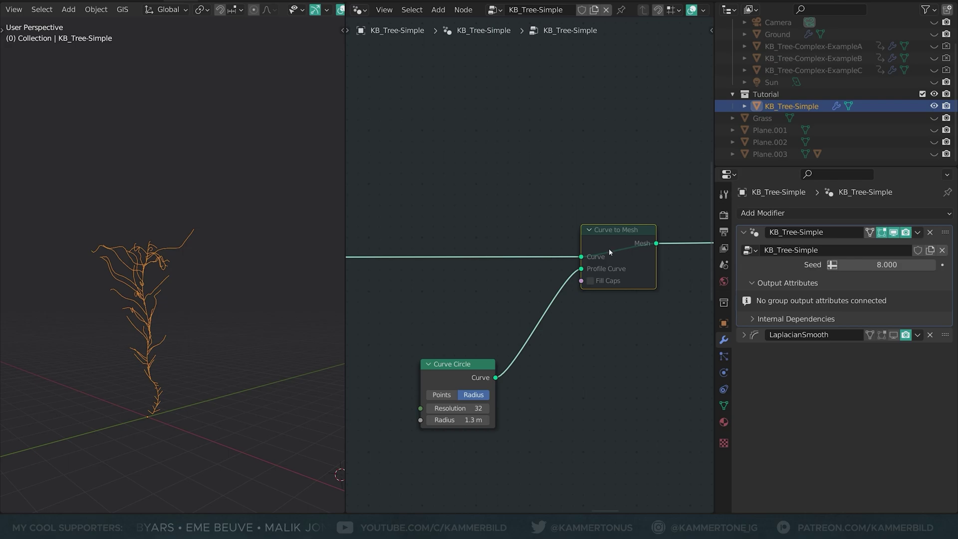
{"action": "key", "text": "m"}
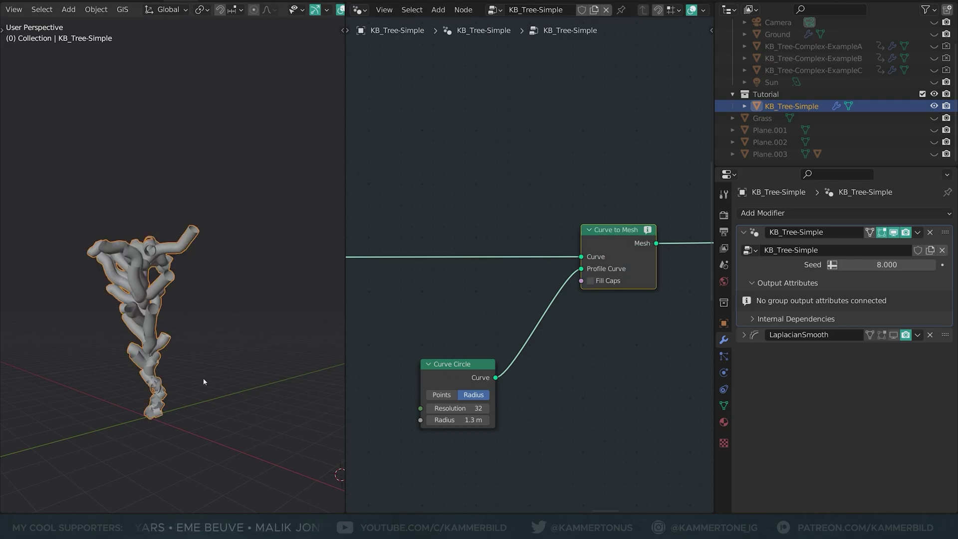
{"action": "scroll", "coordinate": [158, 271], "scroll_direction": "up", "scroll_amount": 5}
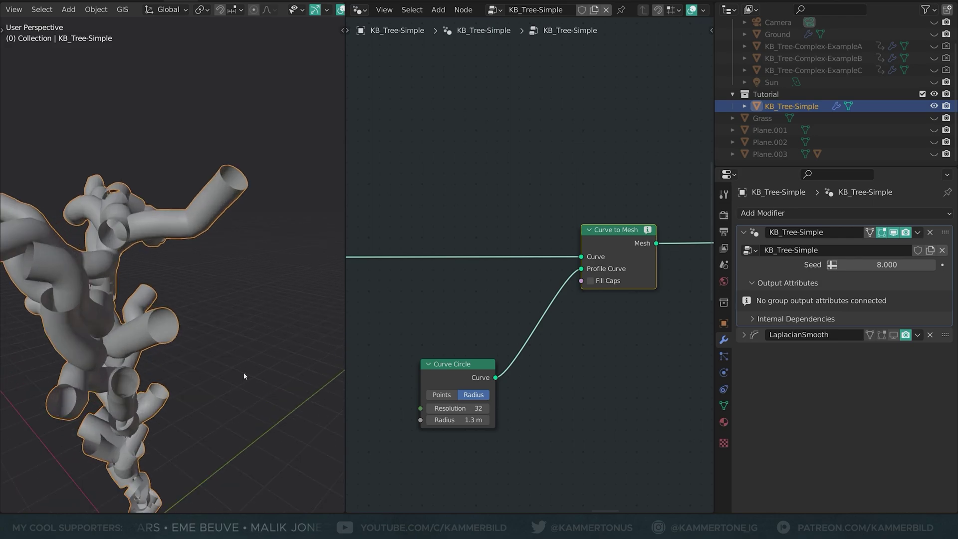
- Try a Resolution of 3 on the Curve Circle node and undo the change
{"action": "left_click_drag", "start_coordinate": [471, 408], "coordinate": [439, 409]}
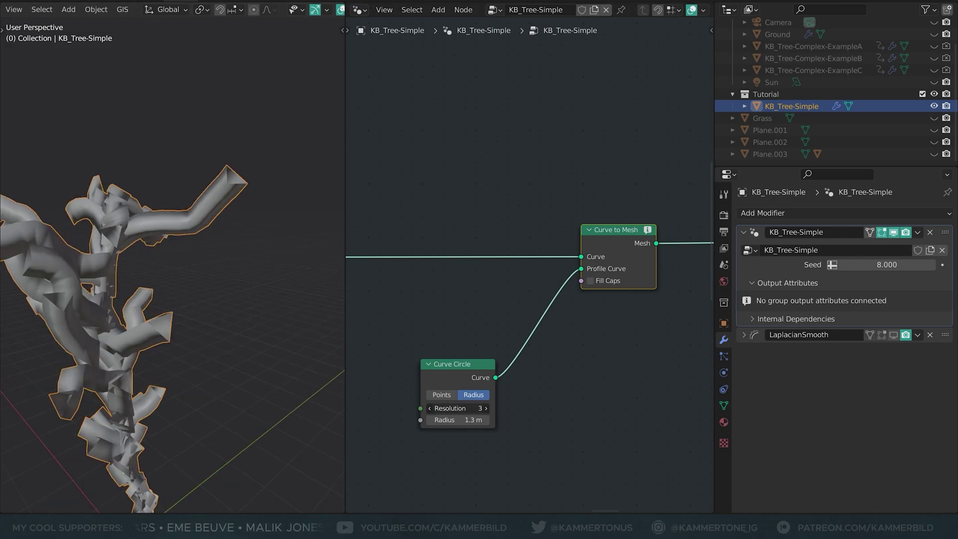
{"action": "key", "text": "ctrl+z"}
{"action": "key", "text": "ctrl+shift+z"}
{"action": "key", "text": "ctrl+z"}
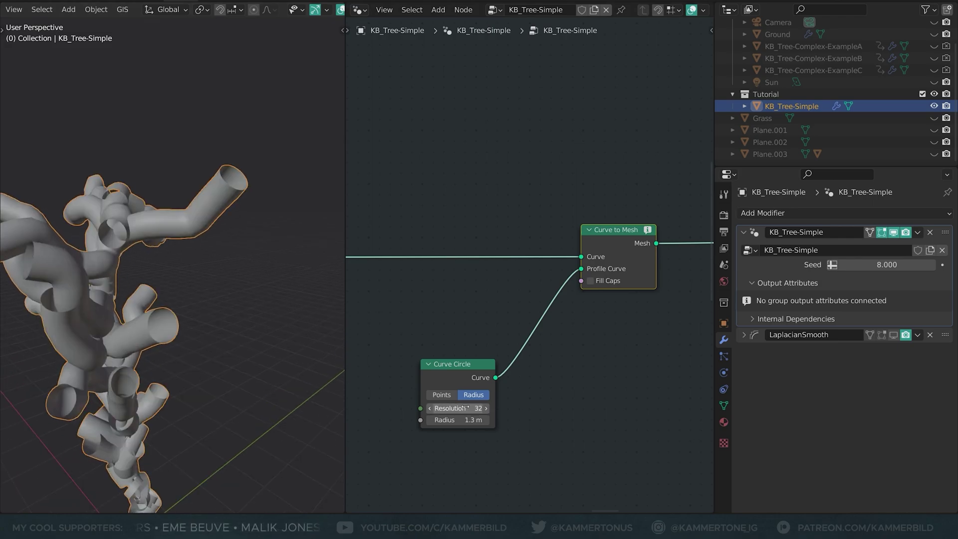
- Add a Spline Parameter node, try linking its Factor to the Curve Circle's Radius, and cut the link
{"action": "left_click_drag", "start_coordinate": [451, 364], "coordinate": [504, 308]}
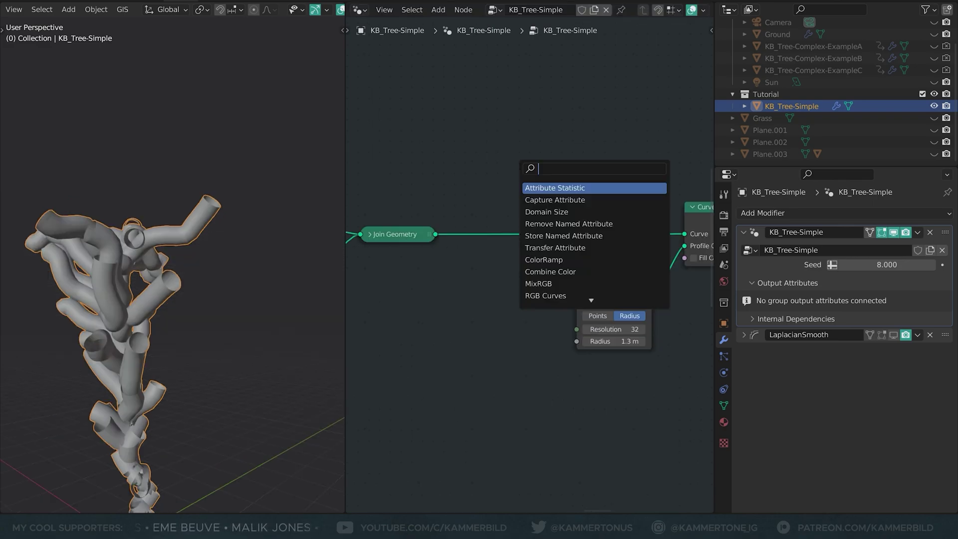
{"action": "type", "text": "spli"}
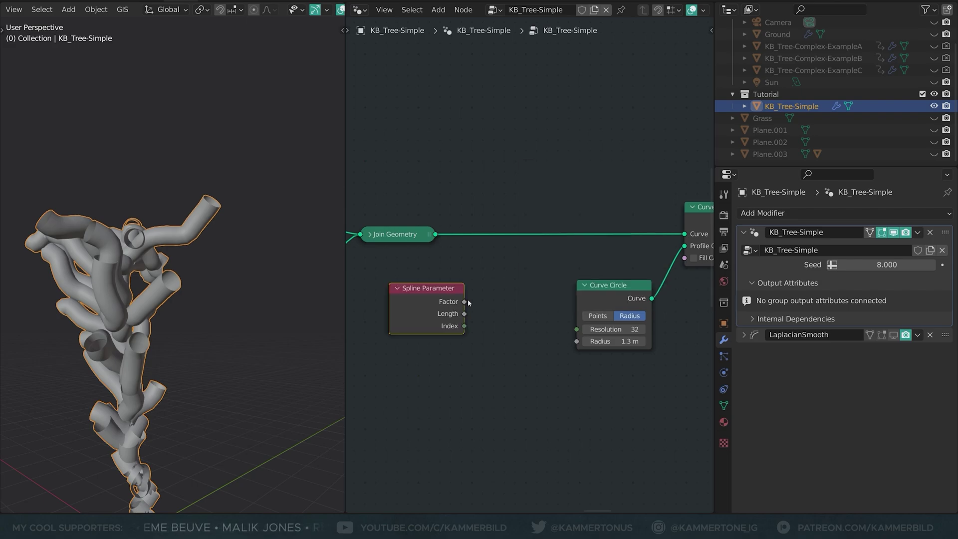
{"action": "left_click_drag", "start_coordinate": [465, 302], "coordinate": [585, 342]}
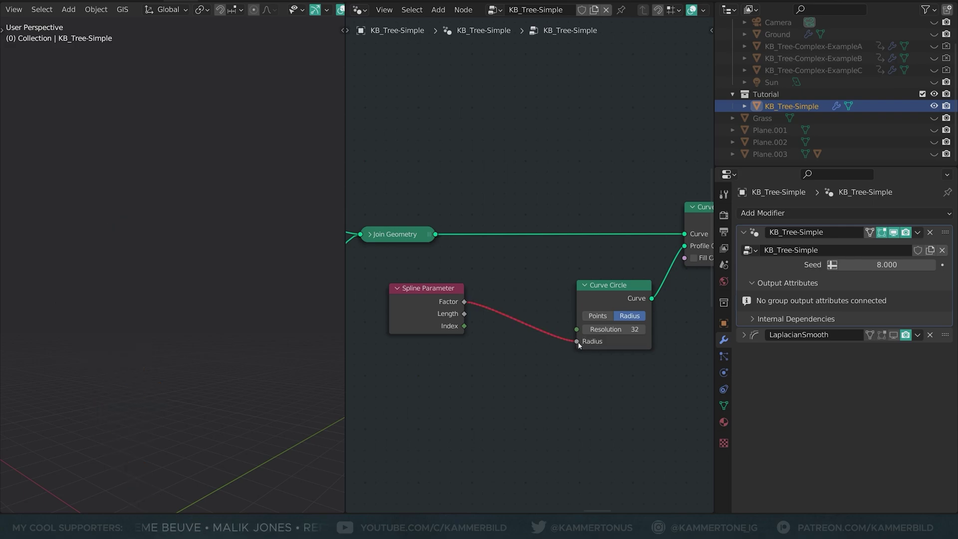
{"action": "right_click_drag", "start_coordinate": [522, 289], "coordinate": [517, 360], "text": "ctrl"}
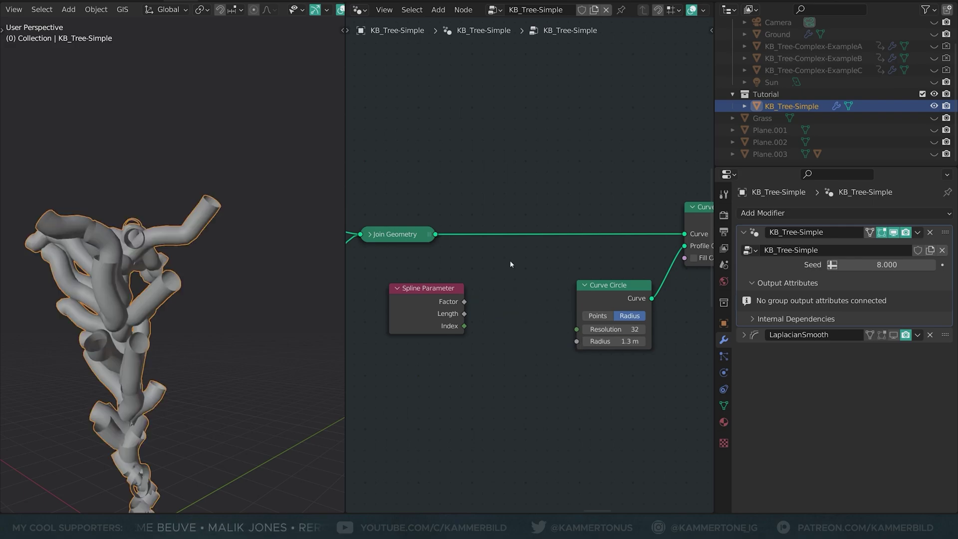
- Insert a Set Curve Radius node after Join Geometry and link the Spline Parameter's Factor to its Radius
{"action": "key", "text": "shift+a"}
{"action": "left_click", "coordinate": [509, 264]}
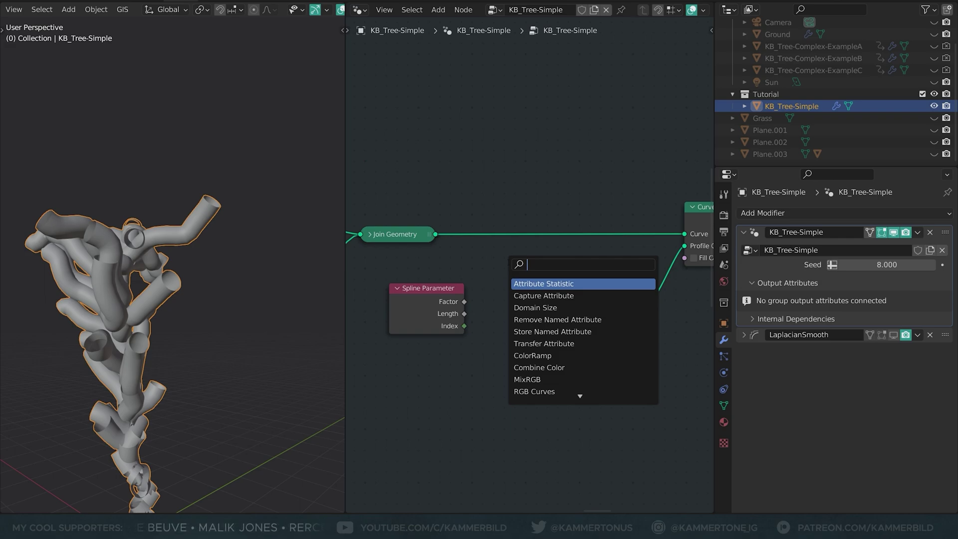
{"action": "type", "text": "radius"}
{"action": "key", "text": "Down"}
{"action": "key", "text": "Return"}
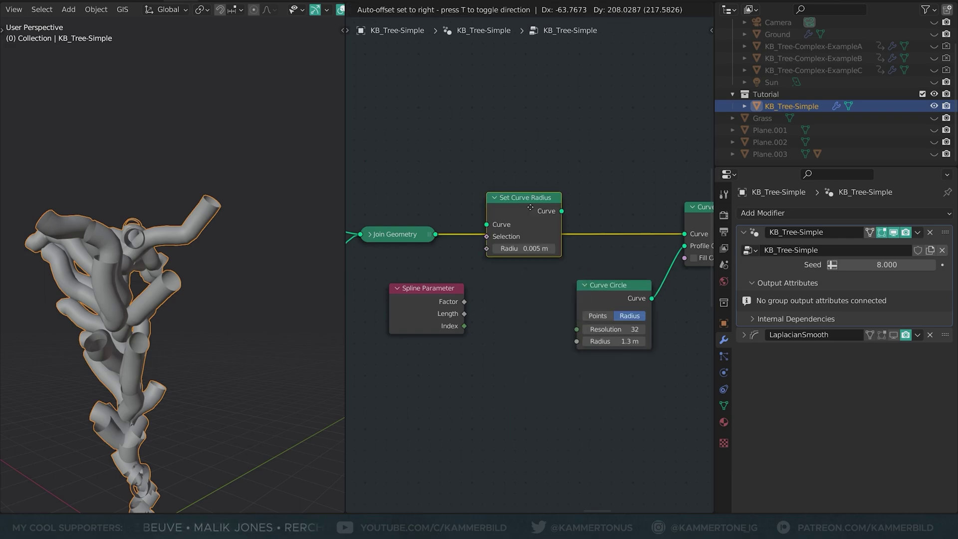
{"action": "left_click", "coordinate": [555, 218]}
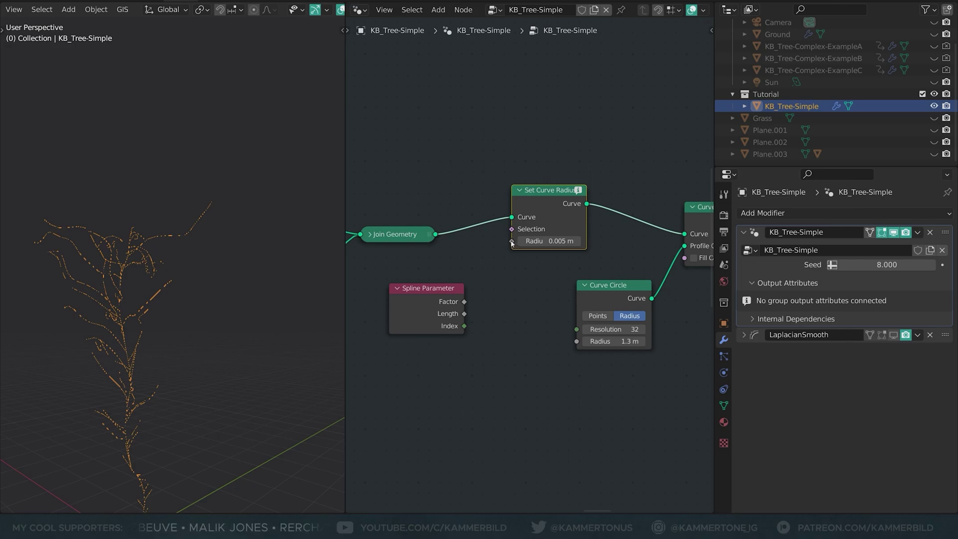
{"action": "left_click_drag", "start_coordinate": [511, 241], "coordinate": [465, 304]}
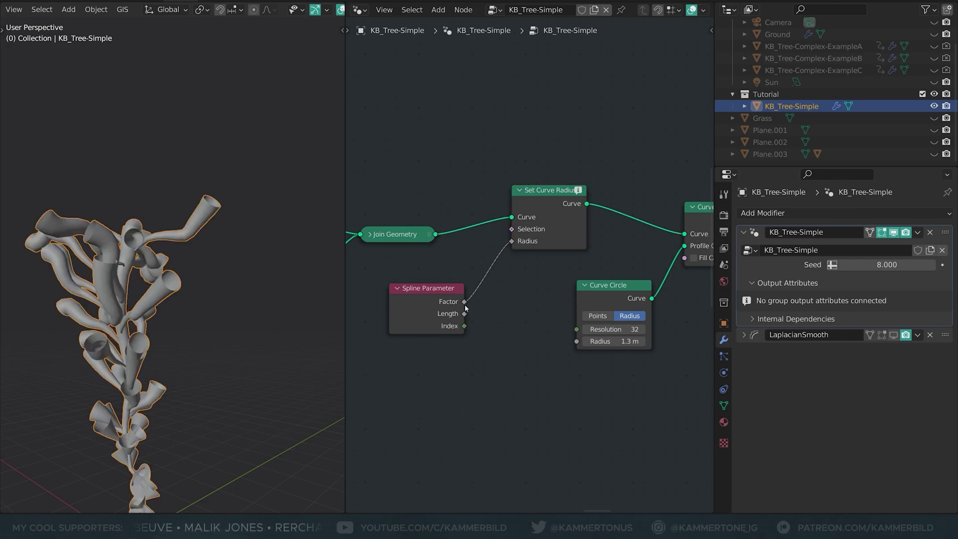
- Insert a Reverse Curve node between Join Geometry and Set Curve Radius
{"action": "left_click_drag", "start_coordinate": [541, 191], "coordinate": [572, 209]}
{"action": "left_click", "coordinate": [370, 258]}
{"action": "key", "text": "shift+a"}
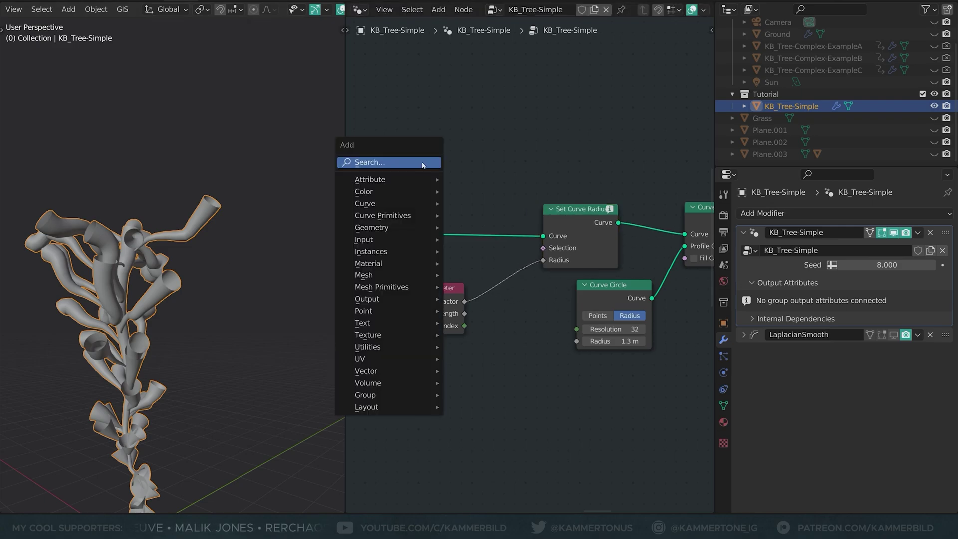
{"action": "type", "text": "rever"}
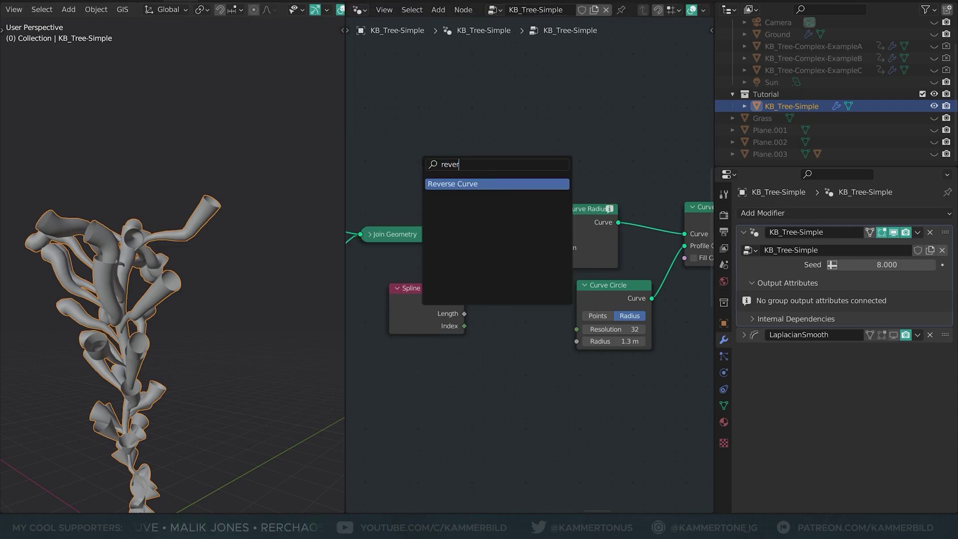
{"action": "key", "text": "Return"}
{"action": "left_click", "coordinate": [445, 198]}
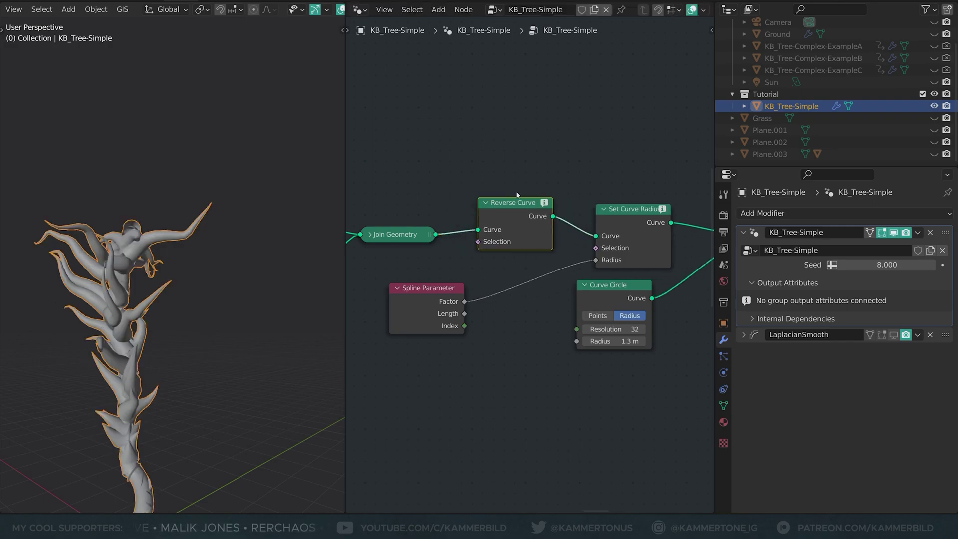
- Inspect the tapered trunk and branches up close from several angles
{"action": "left_click", "coordinate": [198, 439]}
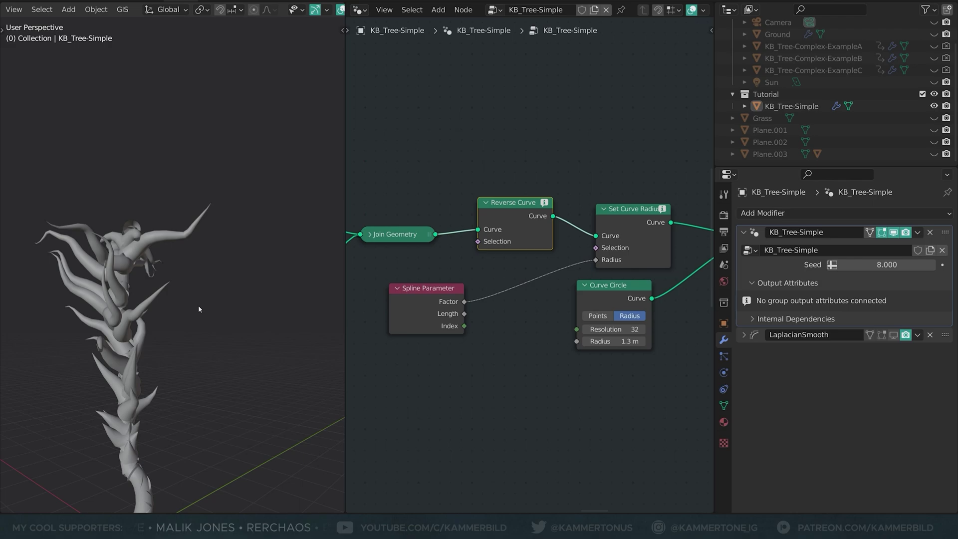
{"action": "scroll", "coordinate": [190, 412], "scroll_direction": "up", "scroll_amount": 8}
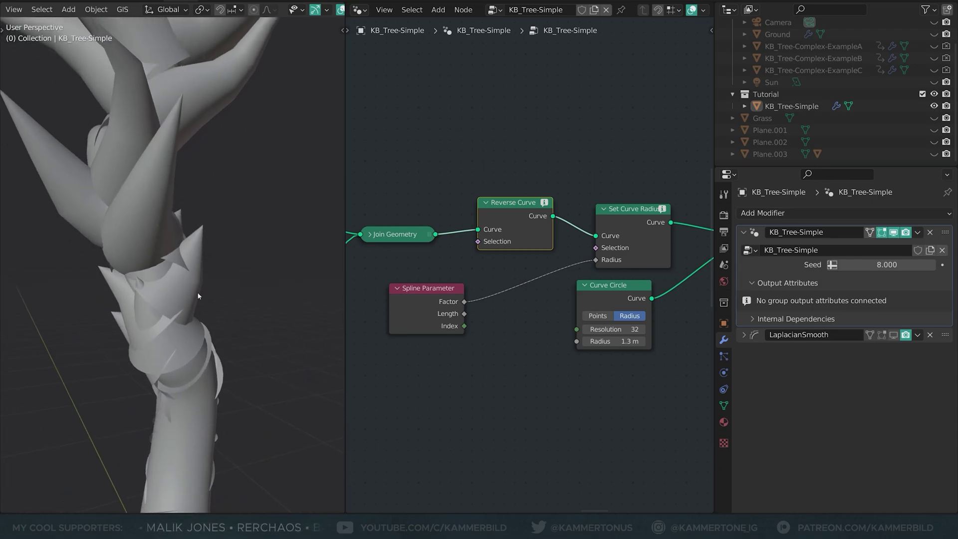
{"action": "middle_click_drag", "start_coordinate": [265, 370], "coordinate": [136, 399]}
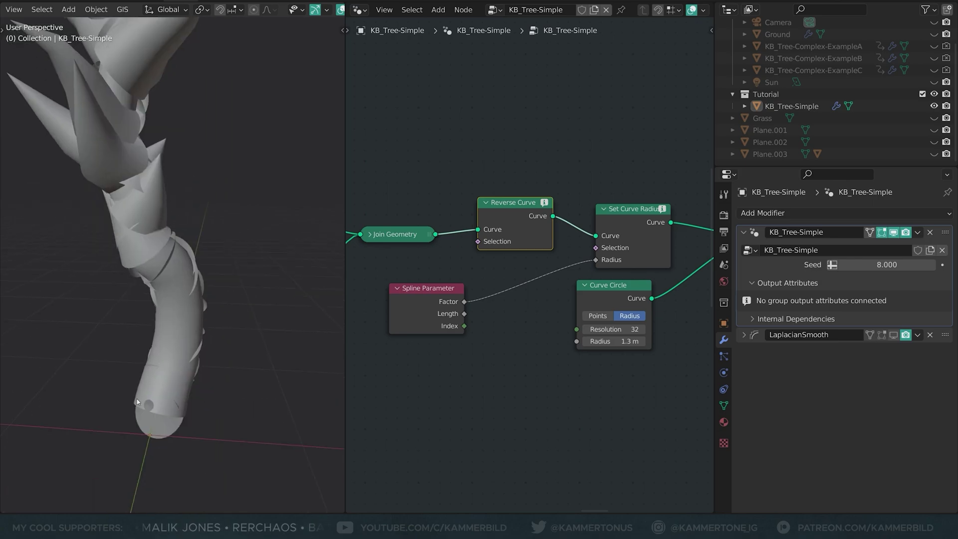
{"action": "scroll", "coordinate": [189, 336], "scroll_direction": "down", "scroll_amount": 2}
{"action": "middle_click_drag", "start_coordinate": [183, 160], "coordinate": [182, 344], "text": "shift"}
{"action": "middle_click_drag", "start_coordinate": [173, 240], "coordinate": [181, 268]}
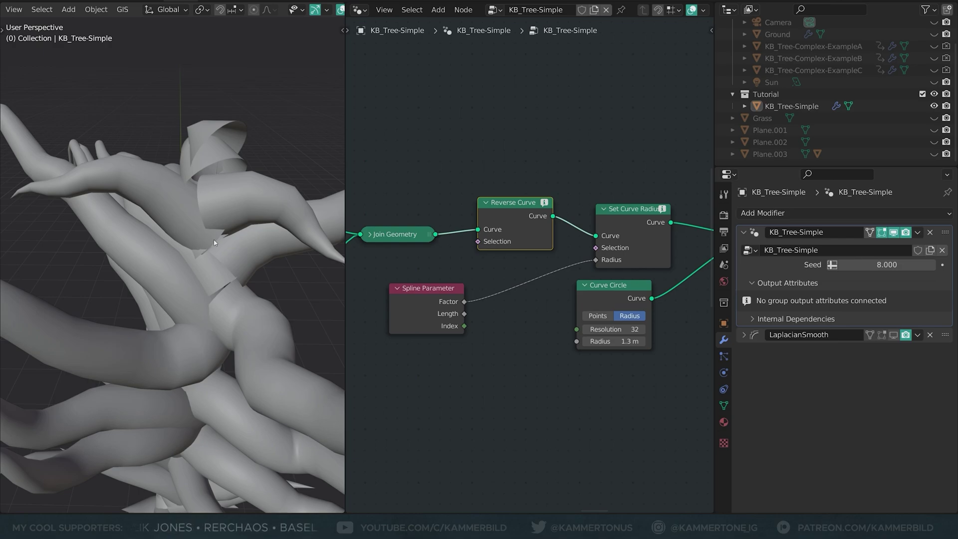
{"action": "middle_click_drag", "start_coordinate": [254, 263], "coordinate": [259, 259]}
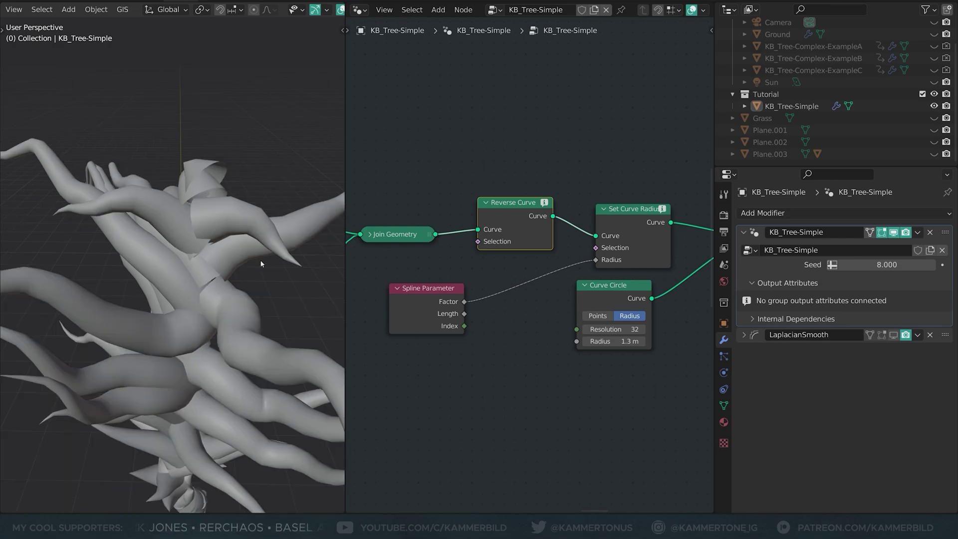
- Delete the Reverse Curve, Spline Parameter and Set Curve Radius nodes while keeping the curve link intact
{"action": "scroll", "coordinate": [514, 215], "scroll_direction": "down", "scroll_amount": 1}
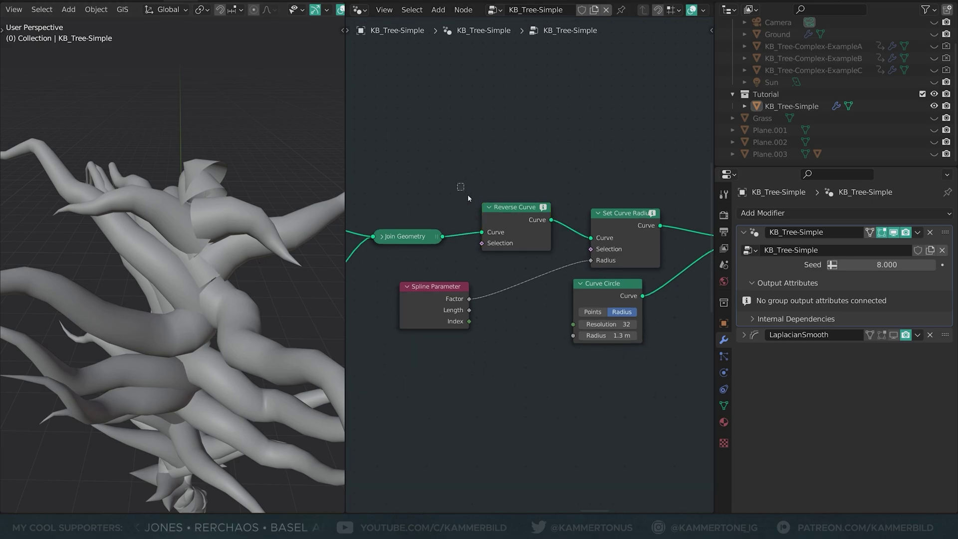
{"action": "left_click_drag", "start_coordinate": [457, 183], "coordinate": [538, 303]}
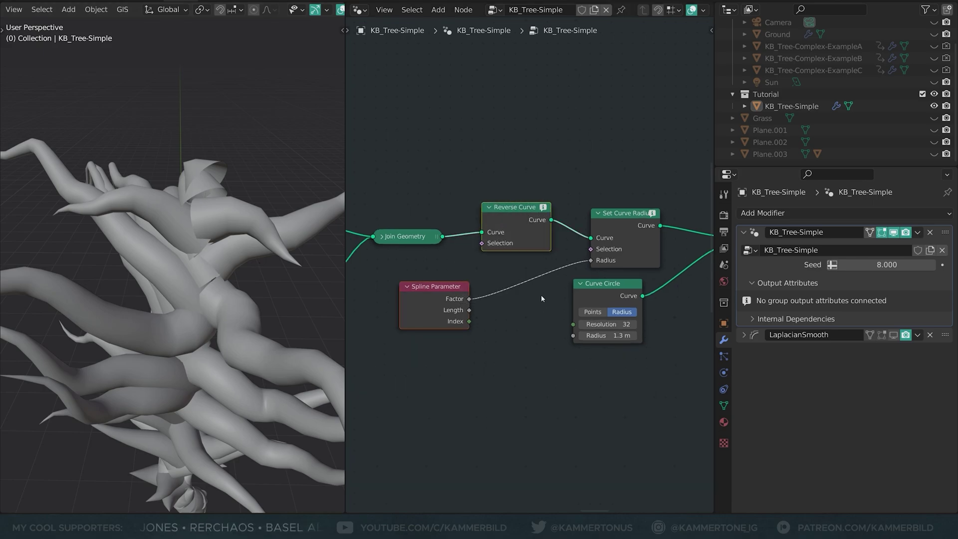
{"action": "key", "text": "ctrl+x"}
{"action": "left_click", "coordinate": [615, 223]}
{"action": "key", "text": "ctrl+x"}
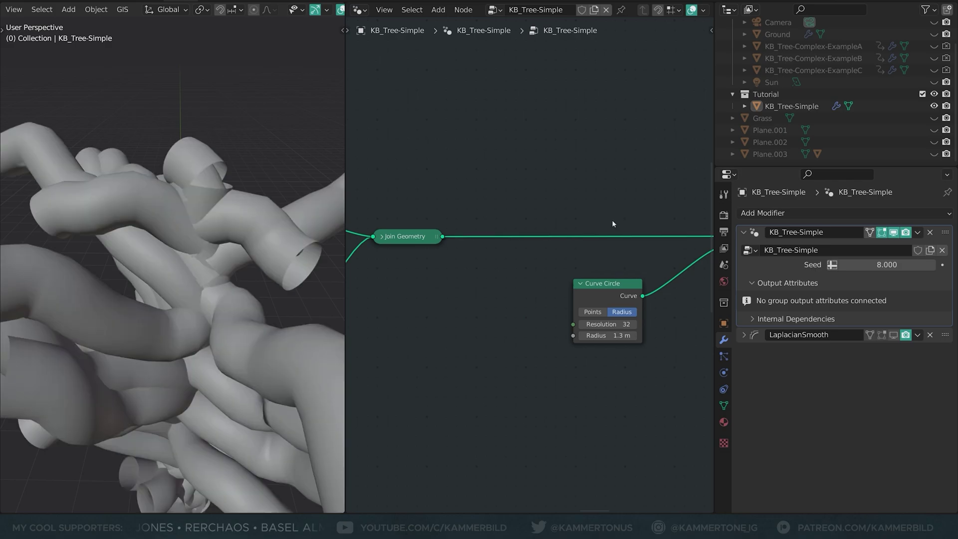
- Trace the node tree from Join Geometry back to the Curve Line and Reverse Curve nodes in the Trunk frame
{"action": "scroll", "coordinate": [274, 334], "scroll_direction": "down", "scroll_amount": 5}
{"action": "scroll", "coordinate": [274, 322], "scroll_direction": "up", "scroll_amount": 2}
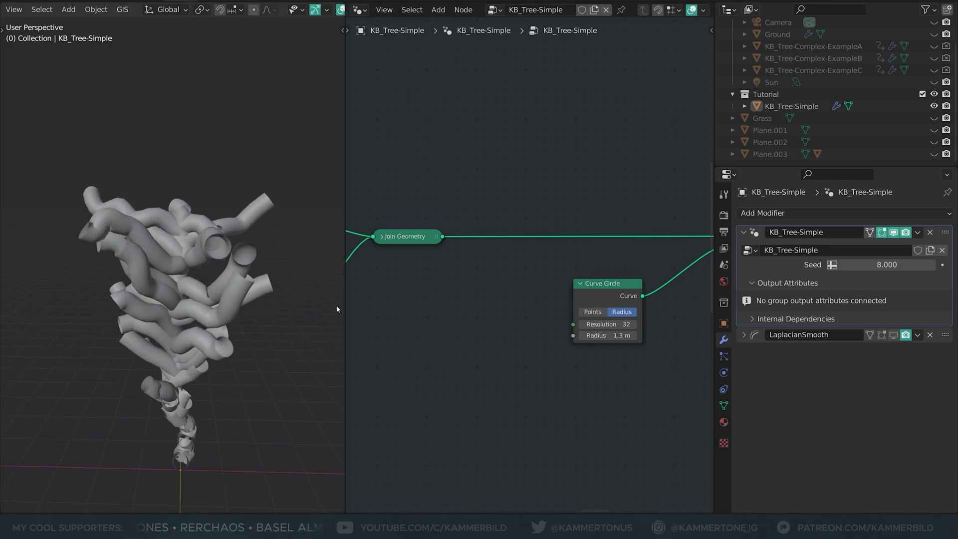
{"action": "scroll", "coordinate": [555, 288], "scroll_direction": "down", "scroll_amount": 3}
{"action": "scroll", "coordinate": [497, 289], "scroll_direction": "down", "scroll_amount": 2}
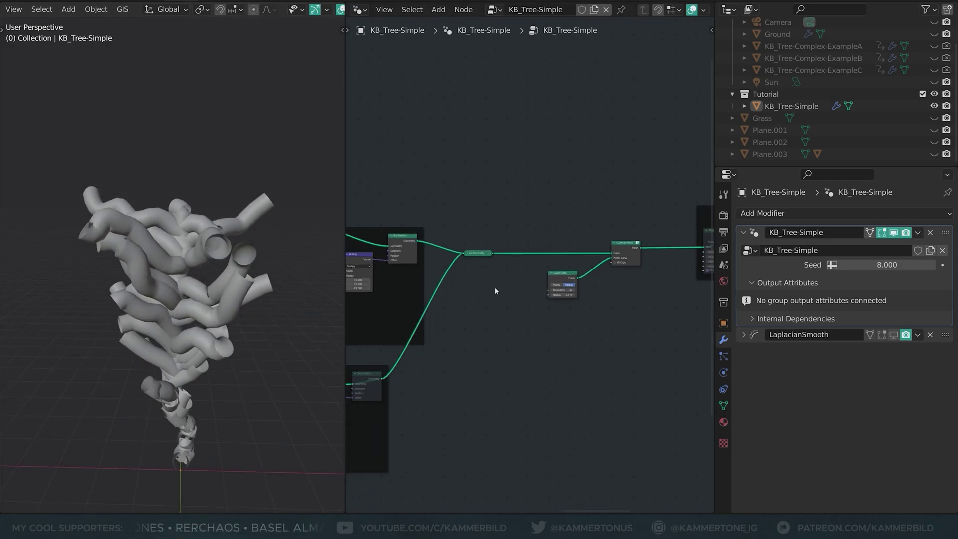
{"action": "scroll", "coordinate": [495, 292], "scroll_direction": "down", "scroll_amount": 2}
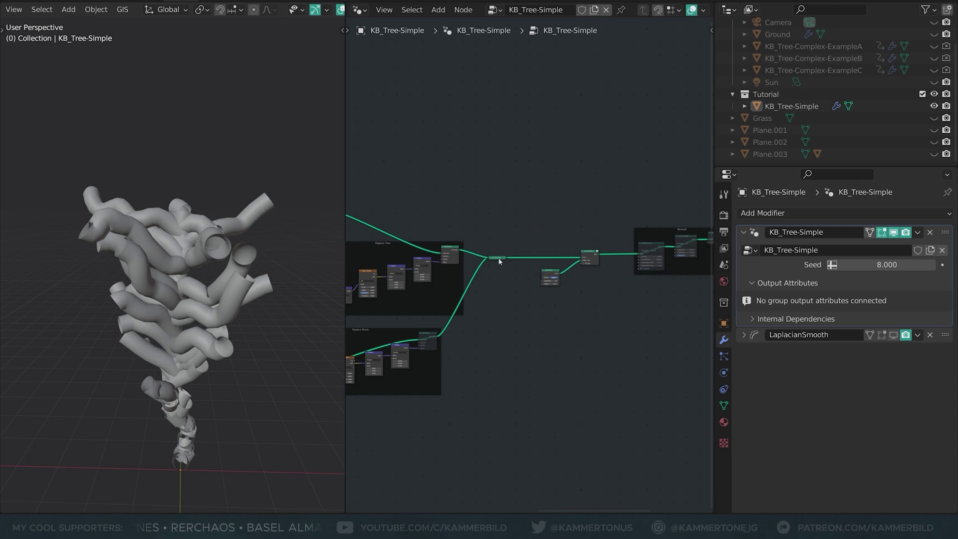
{"action": "scroll", "coordinate": [463, 308], "scroll_direction": "down", "scroll_amount": 2}
{"action": "middle_click_drag", "start_coordinate": [468, 319], "coordinate": [365, 298]}
{"action": "scroll", "coordinate": [533, 269], "scroll_direction": "up", "scroll_amount": 9}
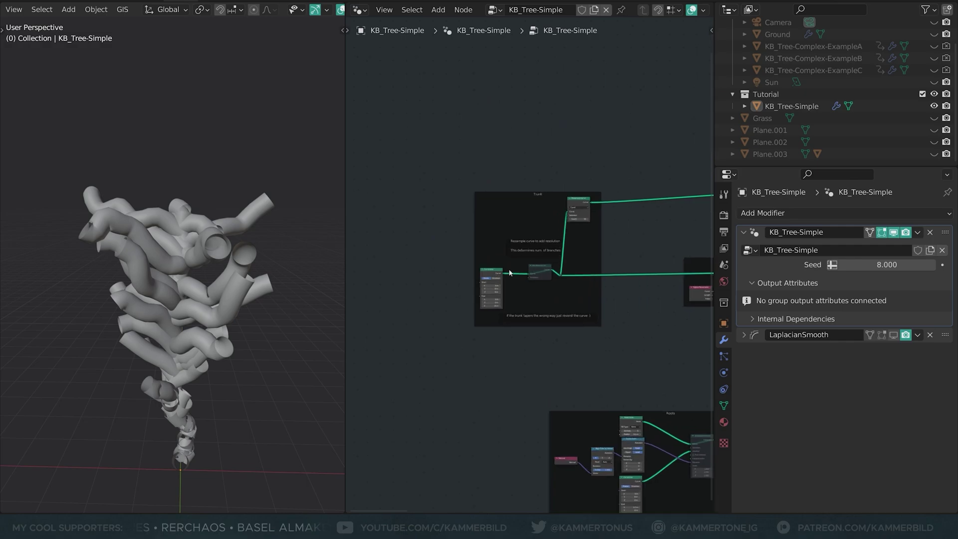
{"action": "scroll", "coordinate": [539, 271], "scroll_direction": "up", "scroll_amount": 3}
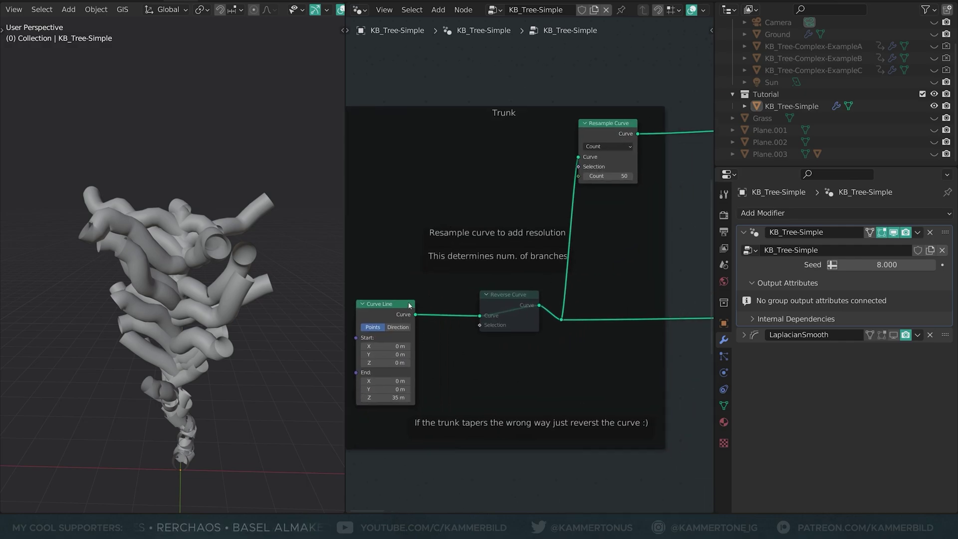
- Examine the Spline Parameter, Clamp and Set Curve Radius nodes in the Taper Trunk frame
{"action": "middle_click_drag", "start_coordinate": [620, 267], "coordinate": [557, 260]}
{"action": "scroll", "coordinate": [557, 259], "scroll_direction": "down", "scroll_amount": 1}
{"action": "middle_click_drag", "start_coordinate": [651, 302], "coordinate": [508, 299]}
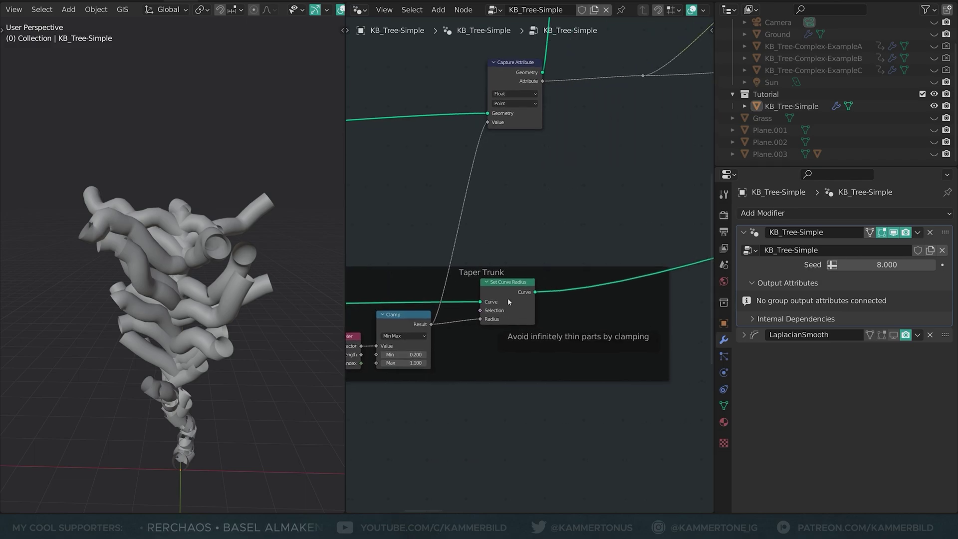
{"action": "left_click_drag", "start_coordinate": [505, 287], "coordinate": [502, 286]}
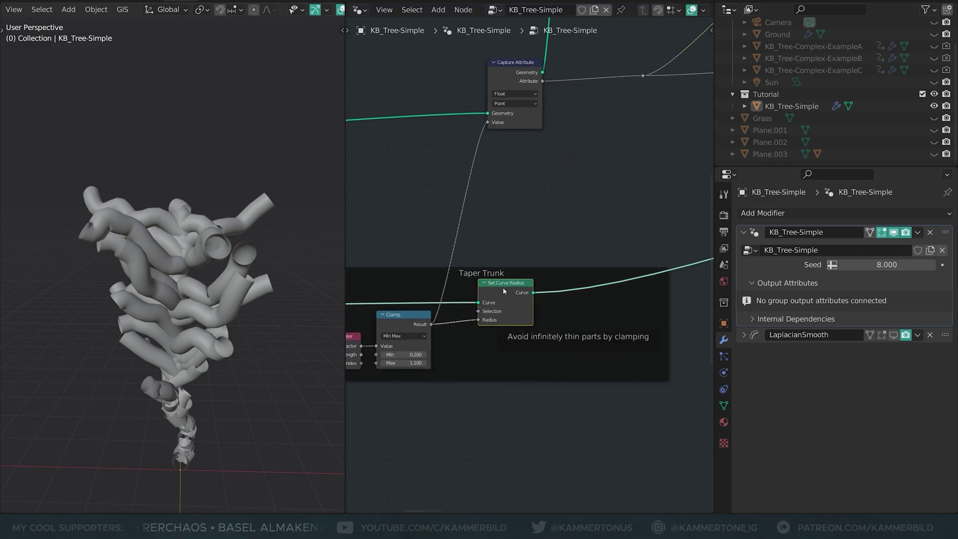
{"action": "middle_click_drag", "start_coordinate": [502, 286], "coordinate": [540, 298]}
{"action": "left_click_drag", "start_coordinate": [414, 351], "coordinate": [408, 349]}
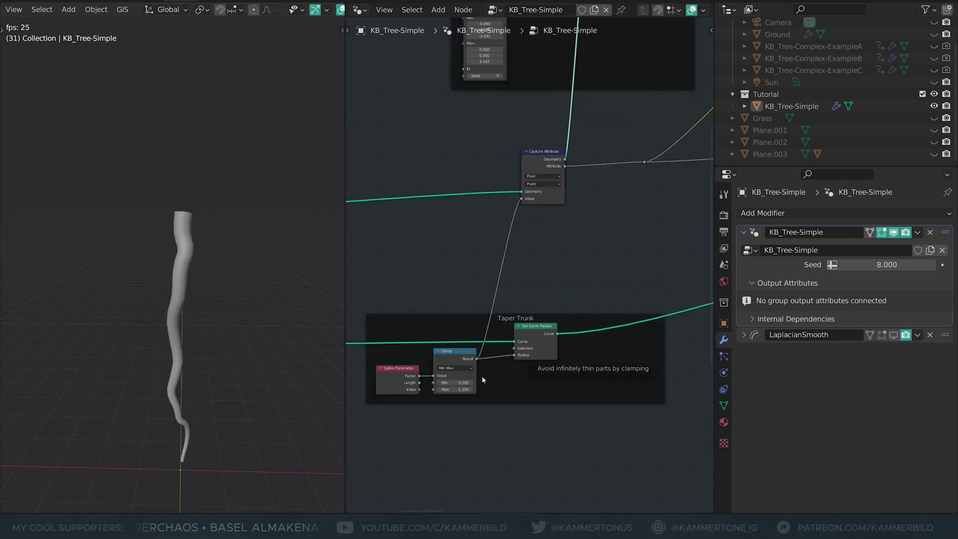
{"action": "middle_click_drag", "start_coordinate": [483, 380], "coordinate": [539, 364]}
{"action": "scroll", "coordinate": [534, 349], "scroll_direction": "up", "scroll_amount": 5}
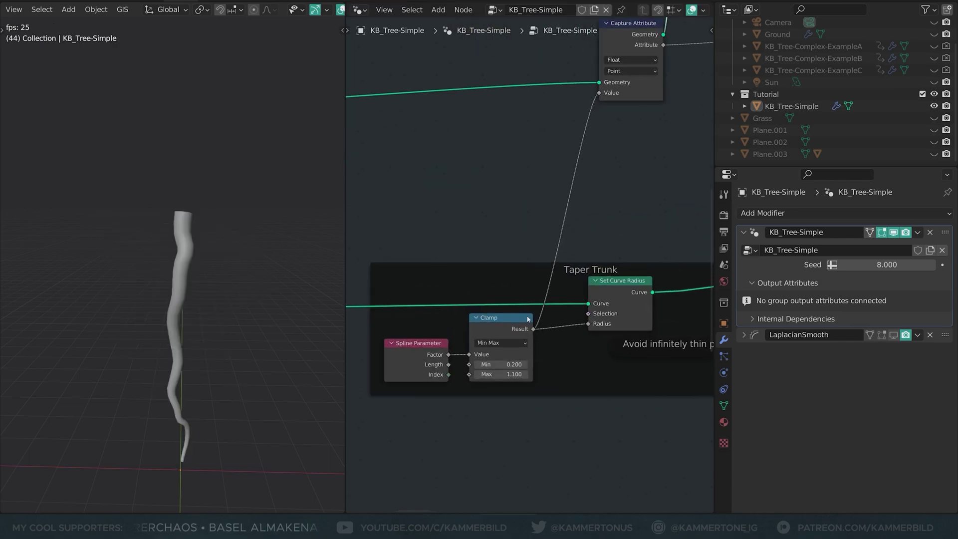
- Inspect the taper of the isolated trunk mesh from its upper end down to its base
{"action": "middle_click_drag", "start_coordinate": [220, 214], "coordinate": [209, 327]}
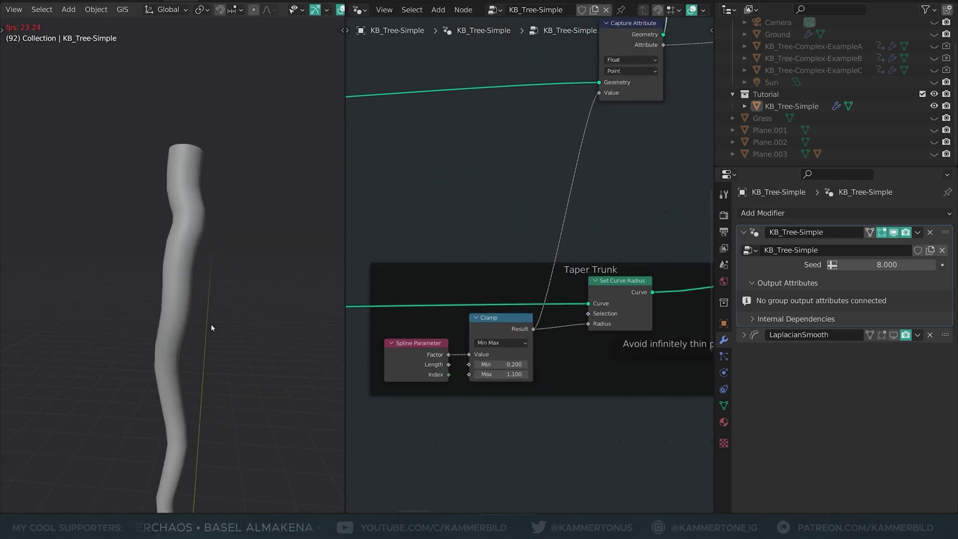
{"action": "middle_click_drag", "start_coordinate": [243, 166], "coordinate": [293, 341]}
{"action": "scroll", "coordinate": [258, 351], "scroll_direction": "down", "scroll_amount": 9}
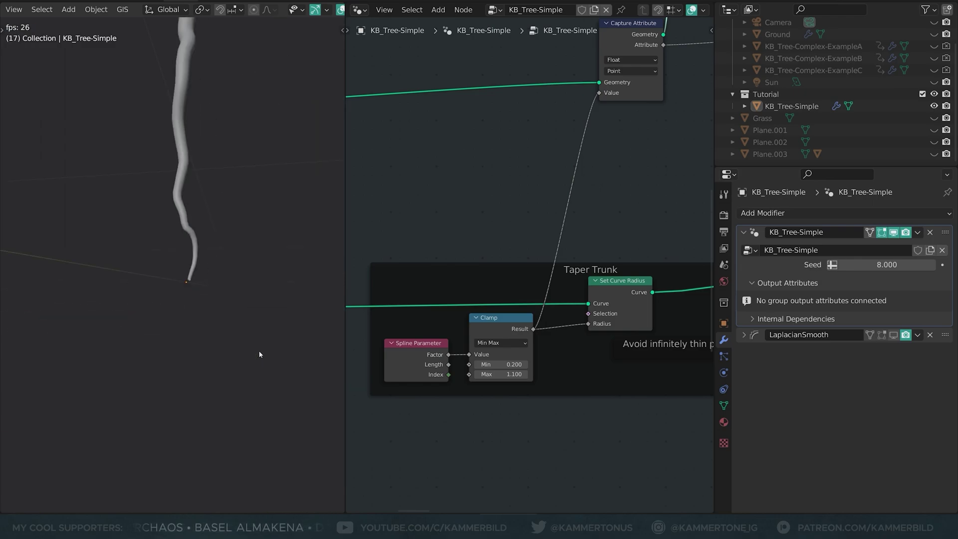
- Enable the Reverse Curve node after the Curve Line in the Trunk frame to flip the trunk's taper
{"action": "middle_click_drag", "start_coordinate": [212, 190], "coordinate": [202, 317], "text": "shift"}
{"action": "scroll", "coordinate": [397, 325], "scroll_direction": "down", "scroll_amount": 2}
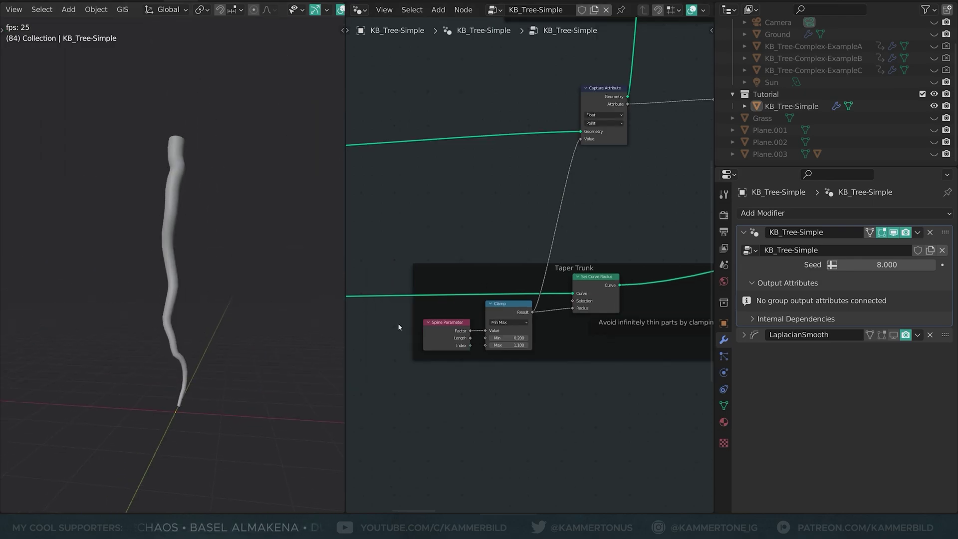
{"action": "scroll", "coordinate": [371, 295], "scroll_direction": "down", "scroll_amount": 1}
{"action": "middle_click_drag", "start_coordinate": [372, 284], "coordinate": [594, 248]}
{"action": "scroll", "coordinate": [594, 249], "scroll_direction": "up", "scroll_amount": 1}
{"action": "scroll", "coordinate": [593, 248], "scroll_direction": "up", "scroll_amount": 2}
{"action": "left_click", "coordinate": [582, 232]}
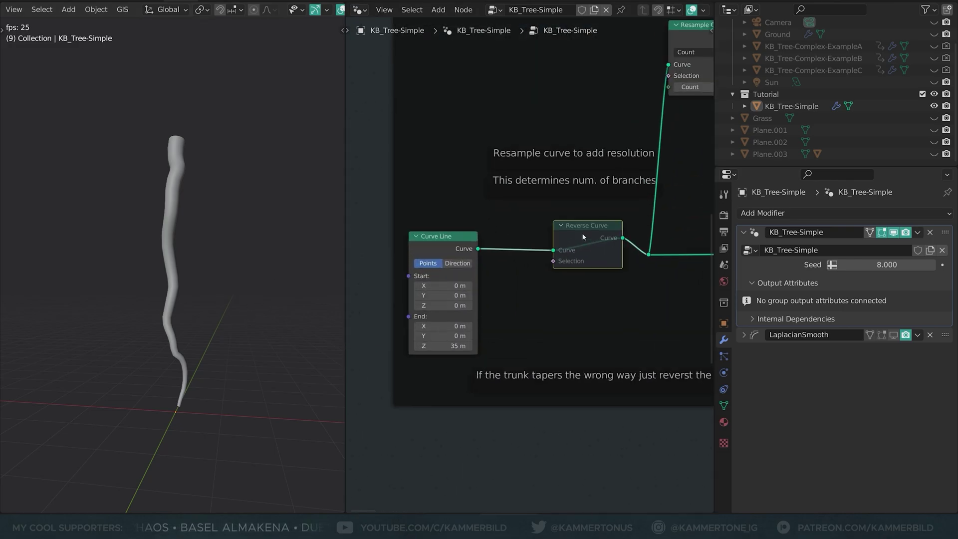
{"action": "key", "text": "m"}
- Enable the Instance on Points node in the Branches frame
{"action": "scroll", "coordinate": [587, 242], "scroll_direction": "down", "scroll_amount": 2}
{"action": "middle_click_drag", "start_coordinate": [688, 129], "coordinate": [457, 266]}
{"action": "scroll", "coordinate": [528, 151], "scroll_direction": "down", "scroll_amount": 2}
{"action": "scroll", "coordinate": [484, 220], "scroll_direction": "up", "scroll_amount": 3}
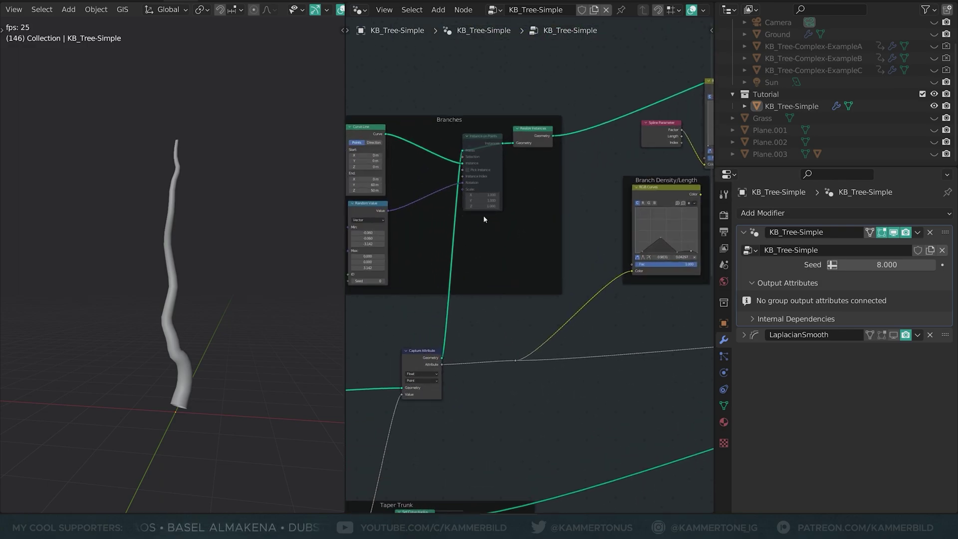
{"action": "left_click", "coordinate": [480, 142]}
{"action": "key", "text": "m"}
- Cut the link feeding the Max input of the Clamp node in the Taper Branches frame
{"action": "middle_click_drag", "start_coordinate": [547, 150], "coordinate": [562, 221]}
{"action": "scroll", "coordinate": [612, 366], "scroll_direction": "up", "scroll_amount": 2}
{"action": "middle_click_drag", "start_coordinate": [599, 362], "coordinate": [588, 300]}
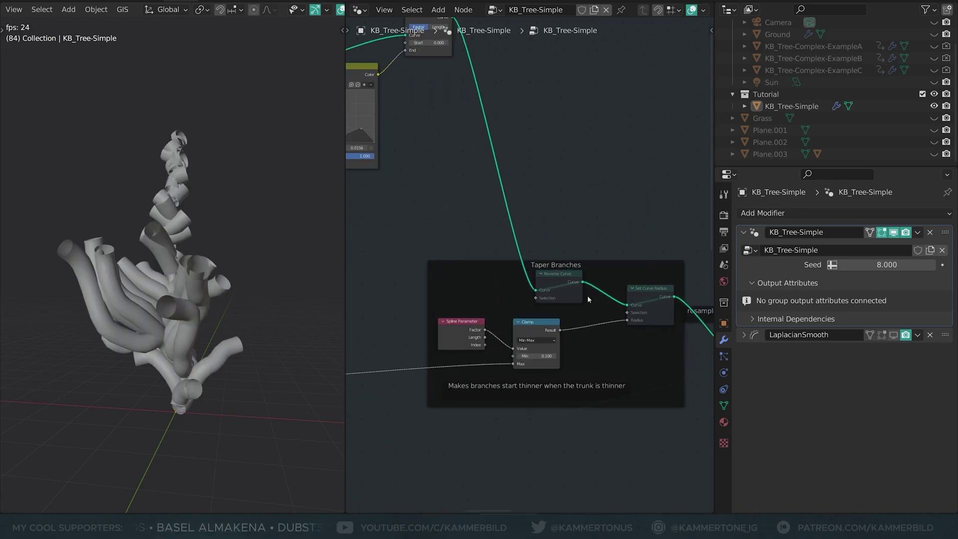
{"action": "scroll", "coordinate": [487, 326], "scroll_direction": "up", "scroll_amount": 1}
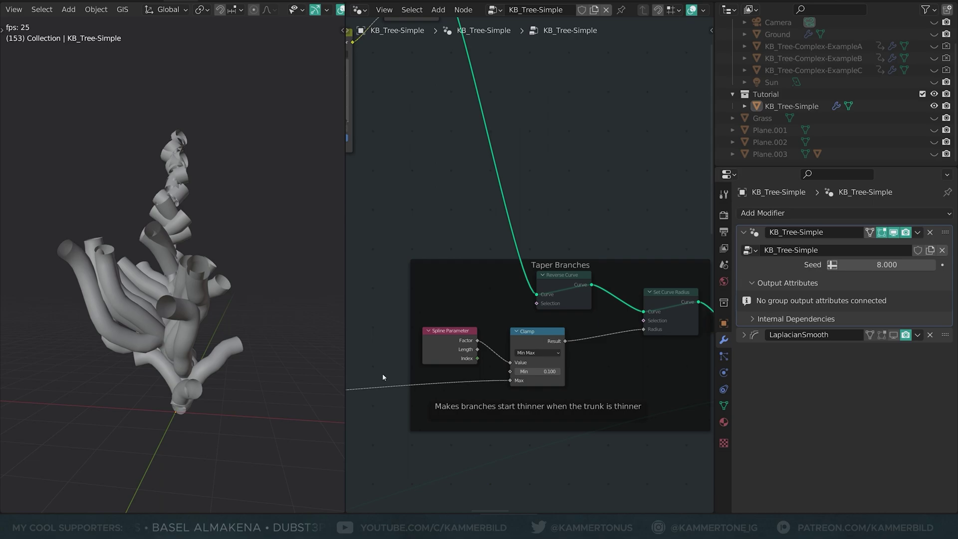
{"action": "right_click_drag", "start_coordinate": [387, 400], "coordinate": [384, 370], "text": "ctrl"}
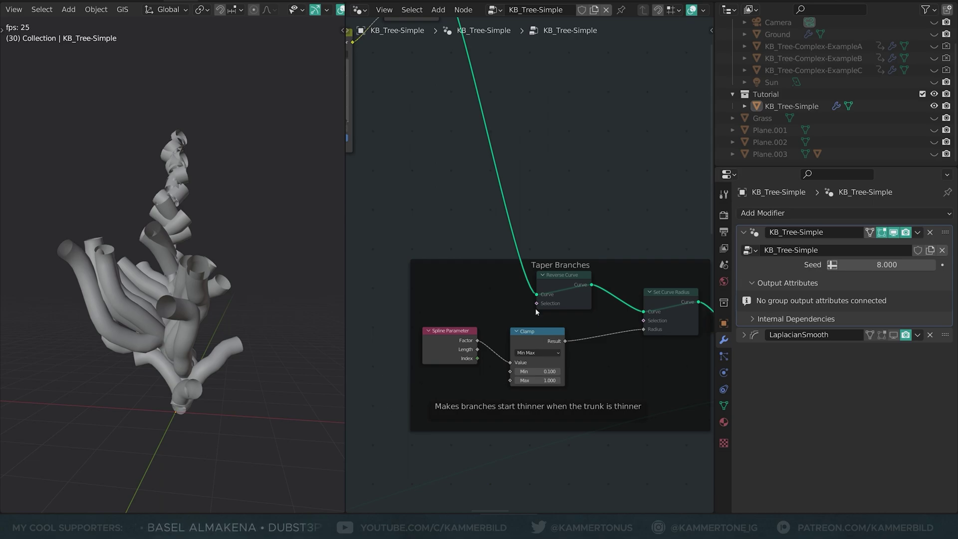
- Enable the Reverse Curve and Set Curve Radius nodes in the Taper Branches frame
{"action": "left_click", "coordinate": [558, 285]}
{"action": "key", "text": "m"}
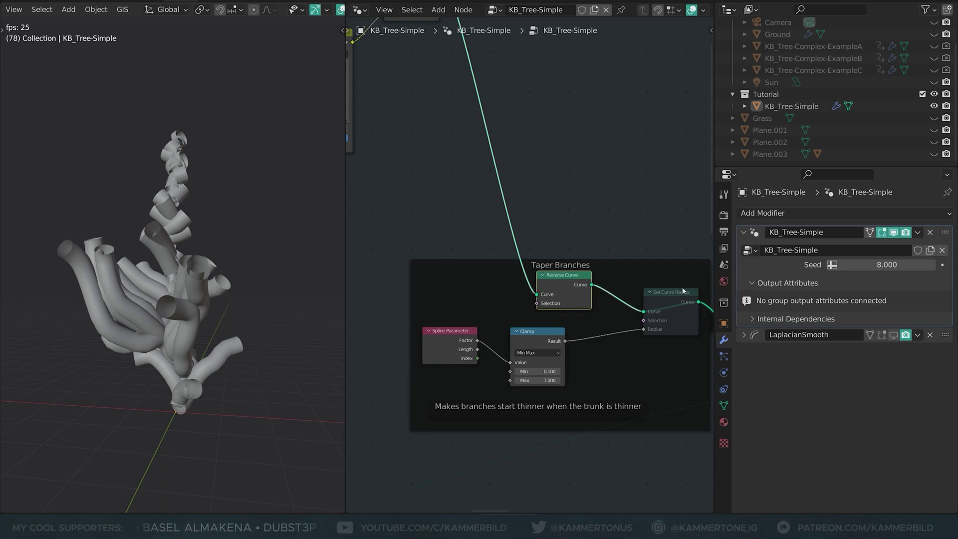
{"action": "left_click", "coordinate": [683, 294]}
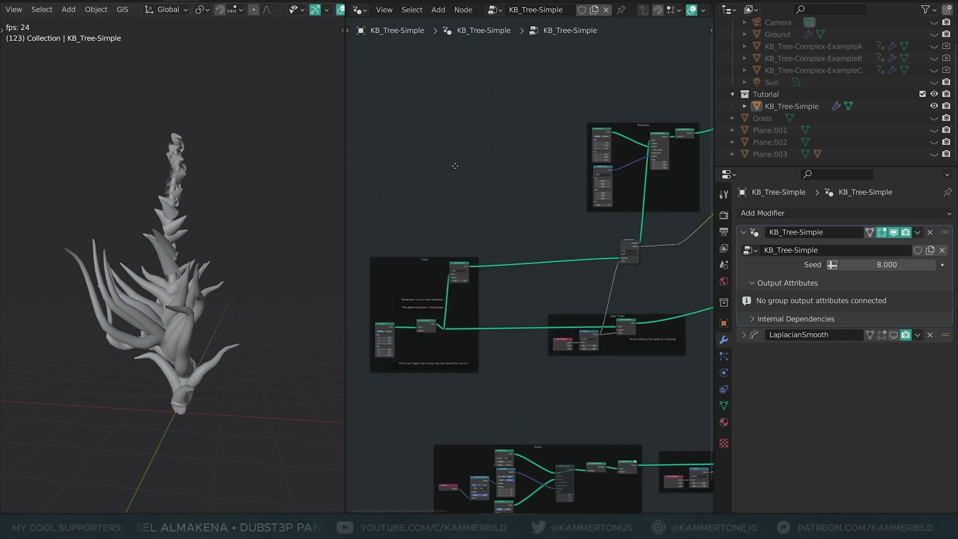
- Replace the Spline Parameter and RGB Curves pair feeding Trim Curve's End with the Color output of the Branch Density/Length curve
{"action": "middle_click_drag", "start_coordinate": [453, 164], "coordinate": [483, 156]}
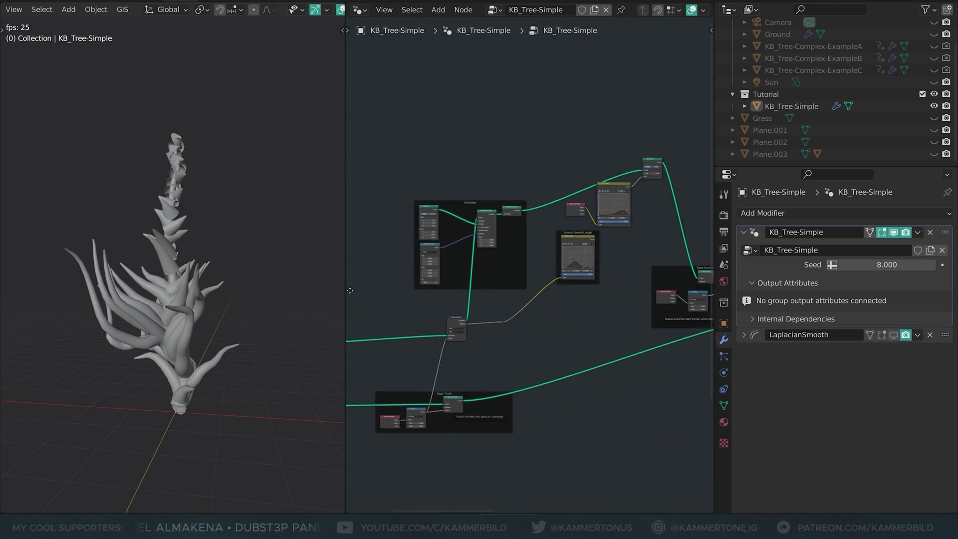
{"action": "middle_click_drag", "start_coordinate": [350, 290], "coordinate": [303, 318]}
{"action": "scroll", "coordinate": [539, 260], "scroll_direction": "up", "scroll_amount": 5}
{"action": "middle_click_drag", "start_coordinate": [617, 177], "coordinate": [497, 274]}
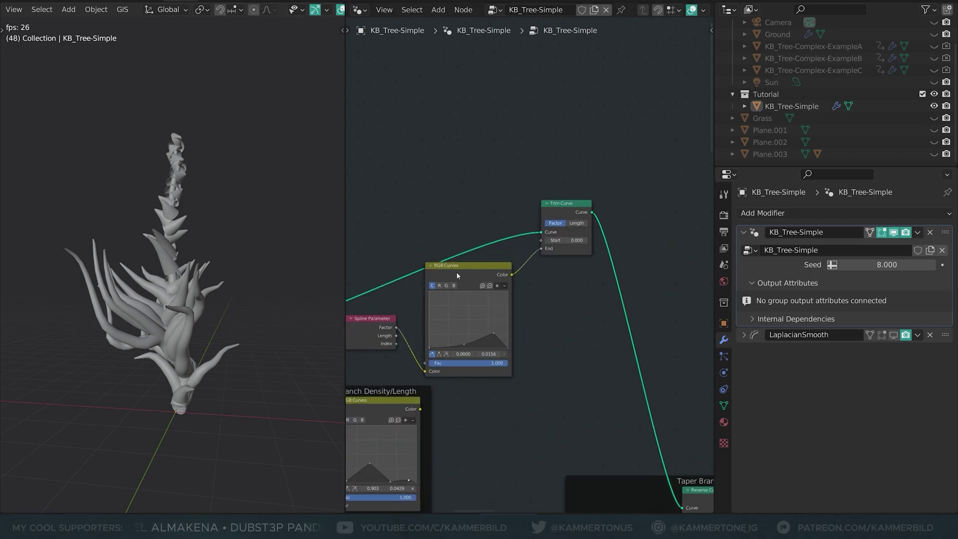
{"action": "middle_click_drag", "start_coordinate": [457, 319], "coordinate": [504, 272]}
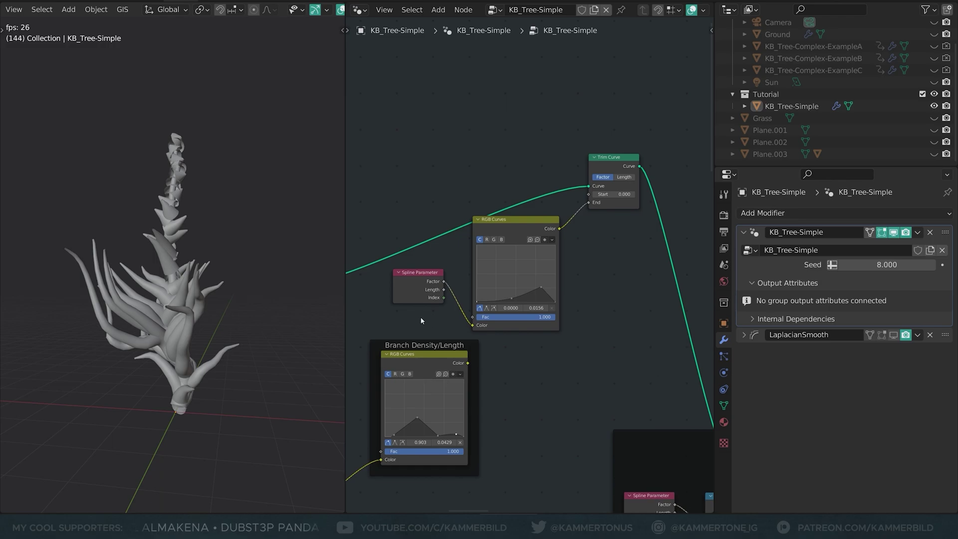
{"action": "left_click_drag", "start_coordinate": [420, 317], "coordinate": [519, 273]}
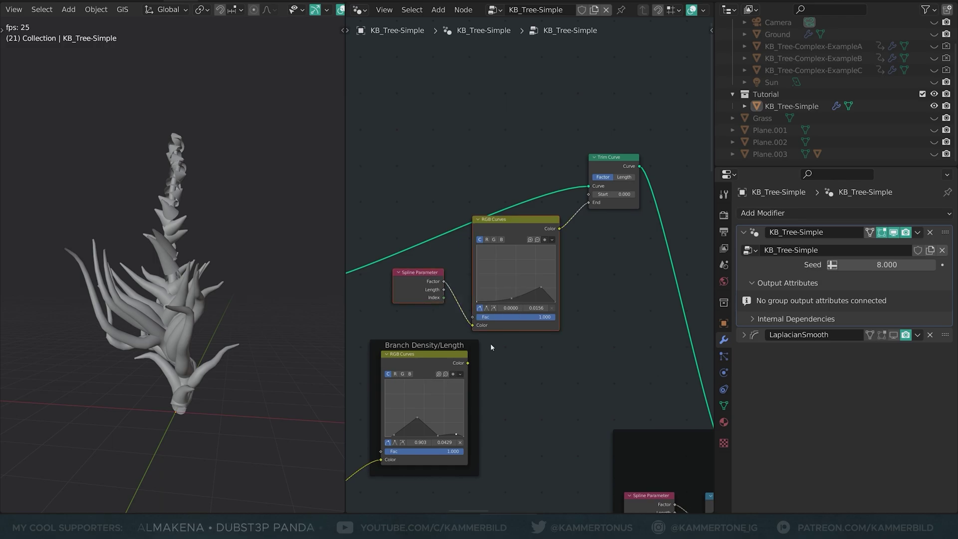
{"action": "key", "text": "x"}
{"action": "left_click_drag", "start_coordinate": [467, 363], "coordinate": [589, 202]}
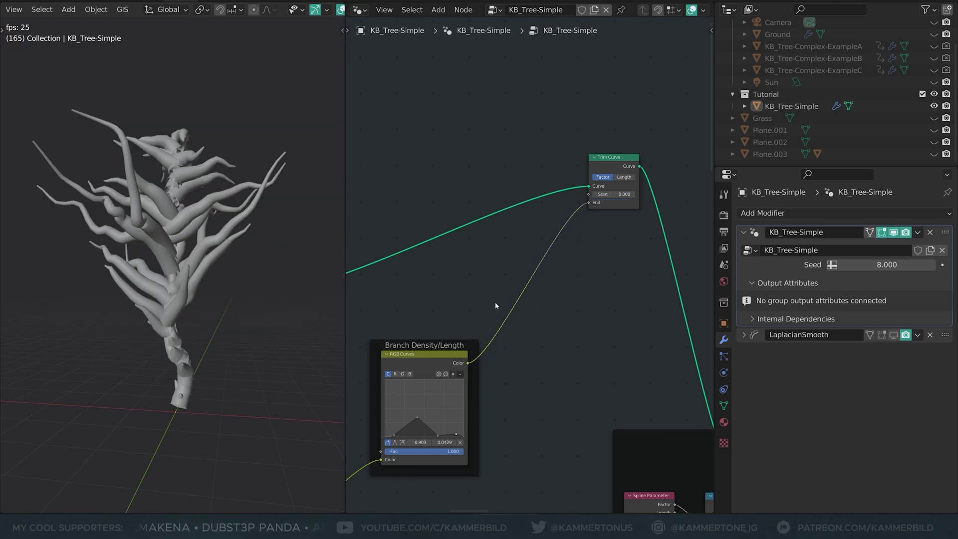
- Trace the Branch Density/Length curve's input back through Capture Attribute to the Clamp node in the Taper Trunk frame
{"action": "scroll", "coordinate": [494, 303], "scroll_direction": "down", "scroll_amount": 3}
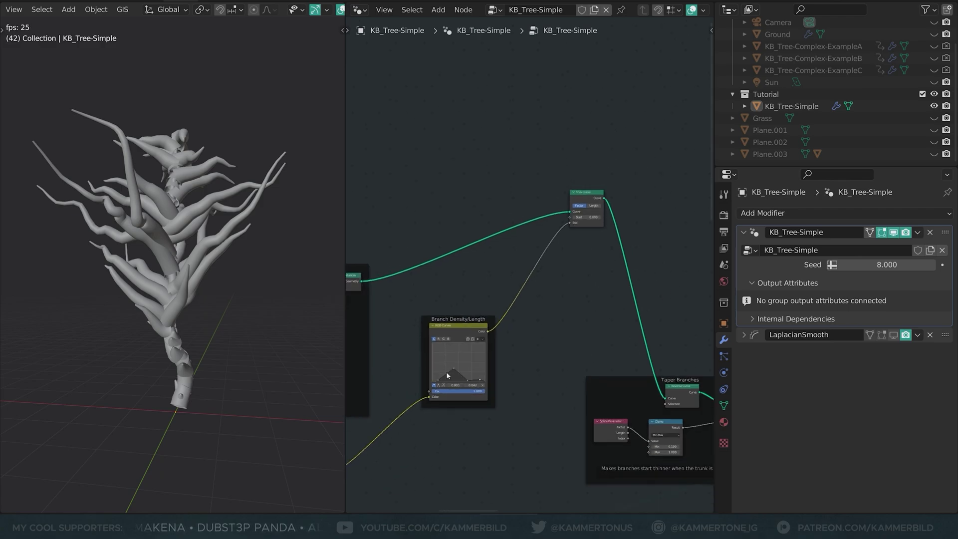
{"action": "middle_click_drag", "start_coordinate": [425, 444], "coordinate": [616, 342]}
{"action": "scroll", "coordinate": [402, 387], "scroll_direction": "up", "scroll_amount": 1}
{"action": "middle_click_drag", "start_coordinate": [402, 387], "coordinate": [528, 368]}
{"action": "scroll", "coordinate": [531, 353], "scroll_direction": "up", "scroll_amount": 3}
{"action": "left_click_drag", "start_coordinate": [541, 330], "coordinate": [541, 331]}
{"action": "scroll", "coordinate": [507, 339], "scroll_direction": "down", "scroll_amount": 2}
{"action": "middle_click_drag", "start_coordinate": [507, 339], "coordinate": [552, 306]}
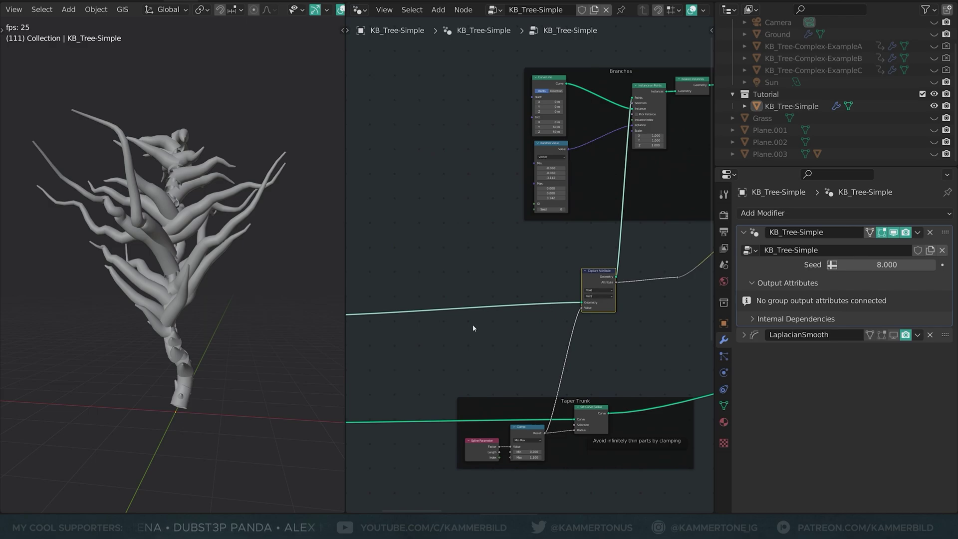
{"action": "middle_click_drag", "start_coordinate": [472, 324], "coordinate": [389, 320]}
{"action": "scroll", "coordinate": [514, 294], "scroll_direction": "up", "scroll_amount": 1}
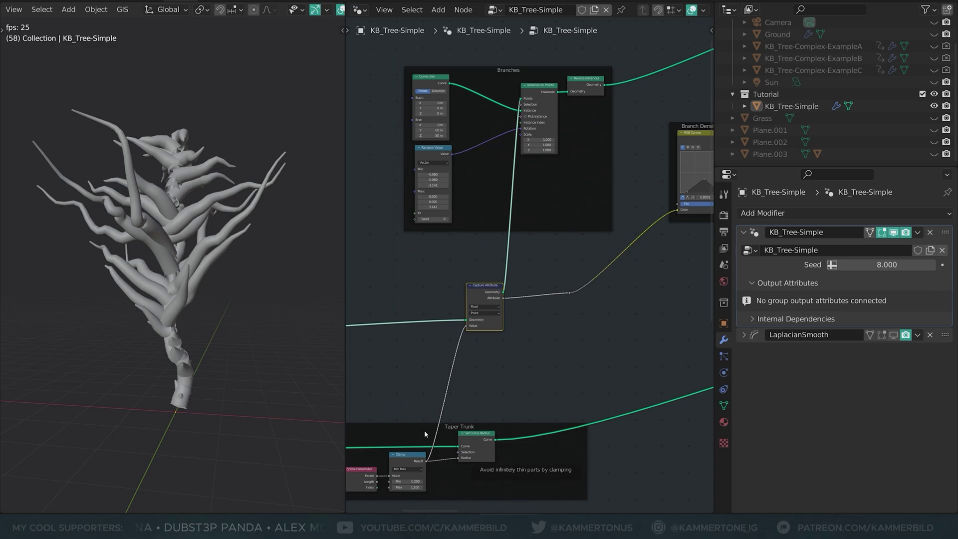
{"action": "middle_click_drag", "start_coordinate": [425, 434], "coordinate": [466, 366]}
{"action": "left_click_drag", "start_coordinate": [412, 391], "coordinate": [438, 390]}
{"action": "scroll", "coordinate": [551, 260], "scroll_direction": "down", "scroll_amount": 1}
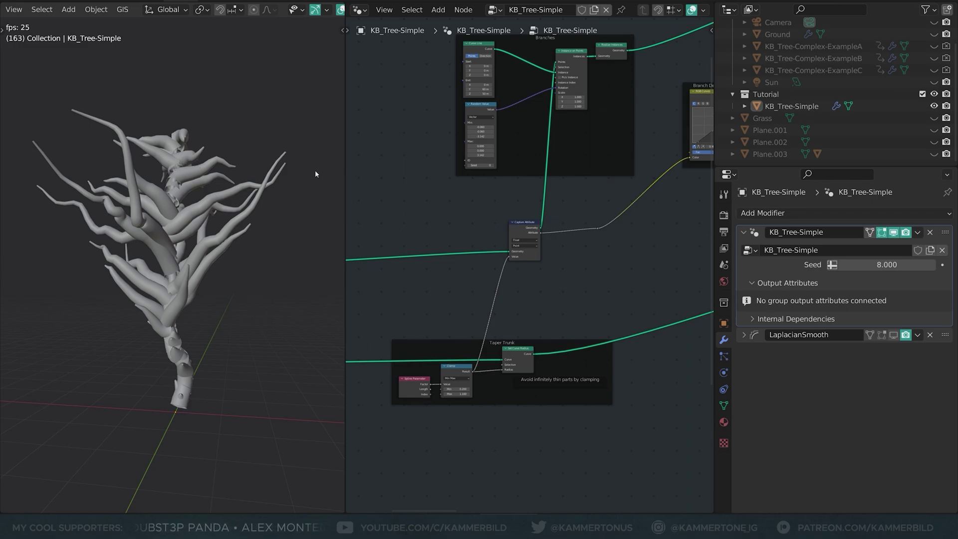
- Examine the Taper Branches Spline Parameter and the Capture Attribute node that passes the trunk's taper to the branches
{"action": "scroll", "coordinate": [530, 229], "scroll_direction": "up", "scroll_amount": 1}
{"action": "middle_click_drag", "start_coordinate": [549, 205], "coordinate": [498, 354]}
{"action": "scroll", "coordinate": [494, 351], "scroll_direction": "up", "scroll_amount": 1}
{"action": "left_click_drag", "start_coordinate": [462, 329], "coordinate": [464, 334]}
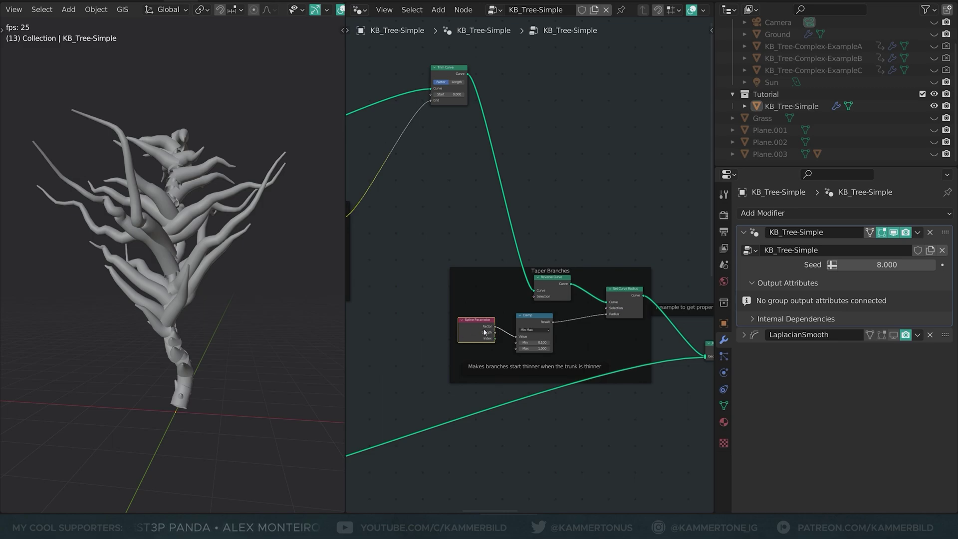
{"action": "scroll", "coordinate": [481, 331], "scroll_direction": "down", "scroll_amount": 1}
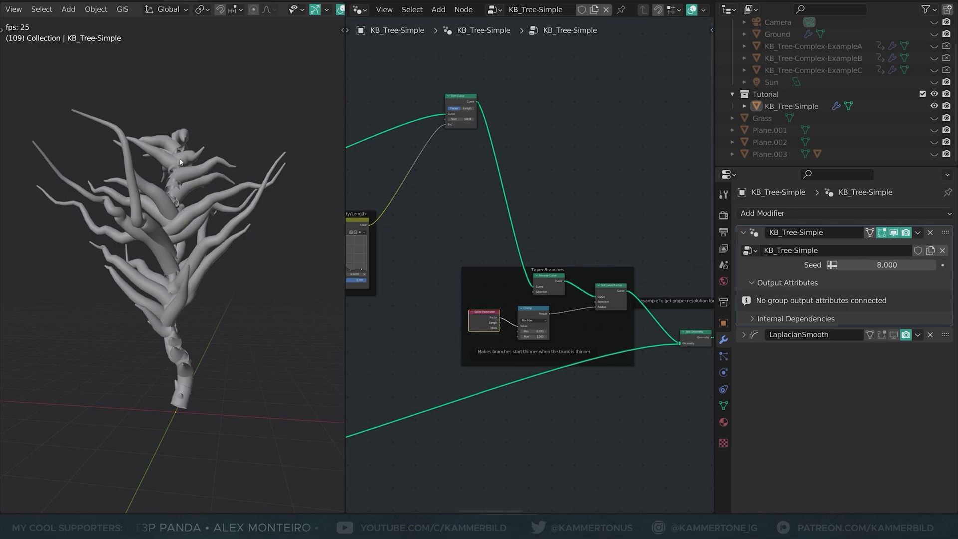
{"action": "scroll", "coordinate": [442, 309], "scroll_direction": "down", "scroll_amount": 1}
{"action": "middle_click_drag", "start_coordinate": [430, 325], "coordinate": [444, 245]}
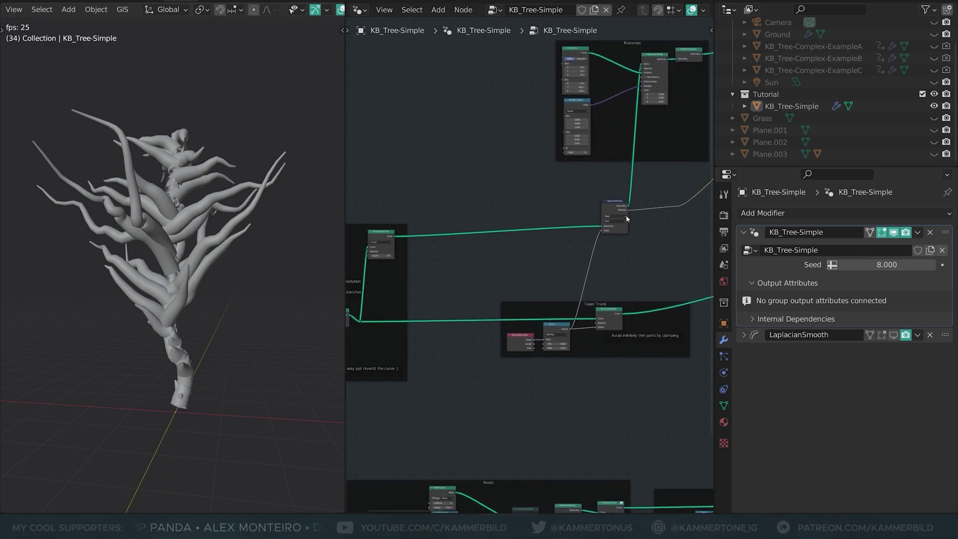
{"action": "left_click_drag", "start_coordinate": [620, 210], "coordinate": [620, 211]}
{"action": "middle_click_drag", "start_coordinate": [634, 129], "coordinate": [579, 205]}
{"action": "scroll", "coordinate": [580, 205], "scroll_direction": "up", "scroll_amount": 1}
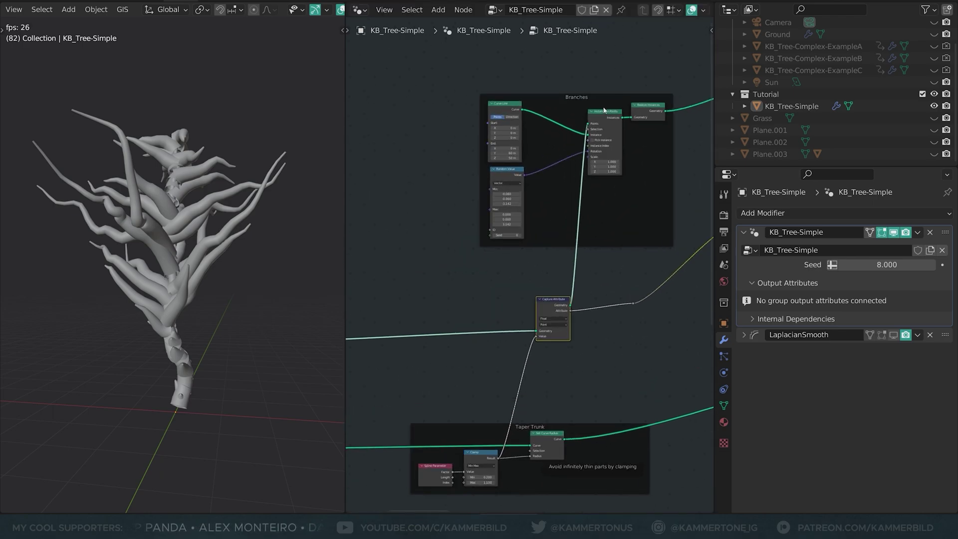
{"action": "left_click_drag", "start_coordinate": [537, 306], "coordinate": [539, 309]}
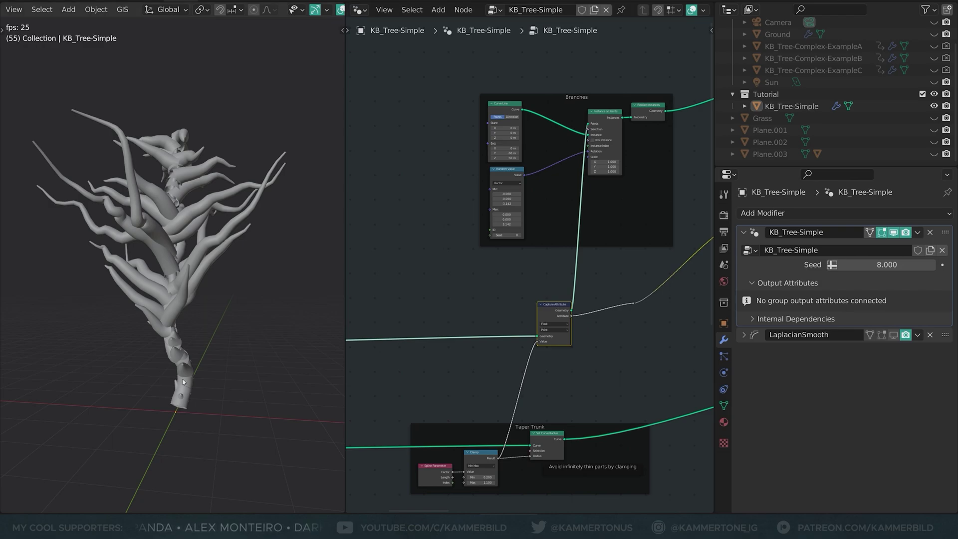
- Connect the captured trunk attribute to the Max input of the Clamp node in the Taper Branches frame
{"action": "middle_click_drag", "start_coordinate": [559, 322], "coordinate": [306, 394]}
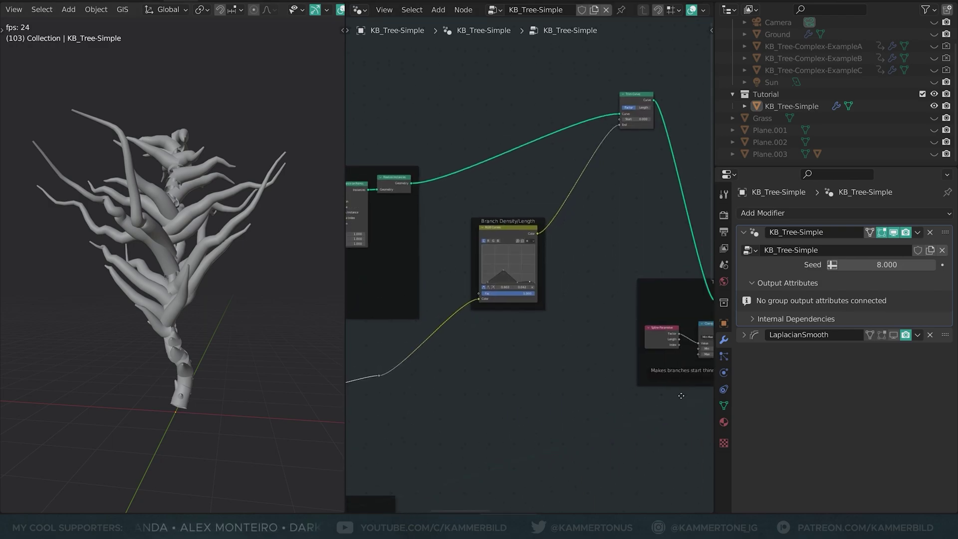
{"action": "middle_click_drag", "start_coordinate": [397, 384], "coordinate": [405, 335]}
{"action": "left_click_drag", "start_coordinate": [390, 331], "coordinate": [543, 304]}
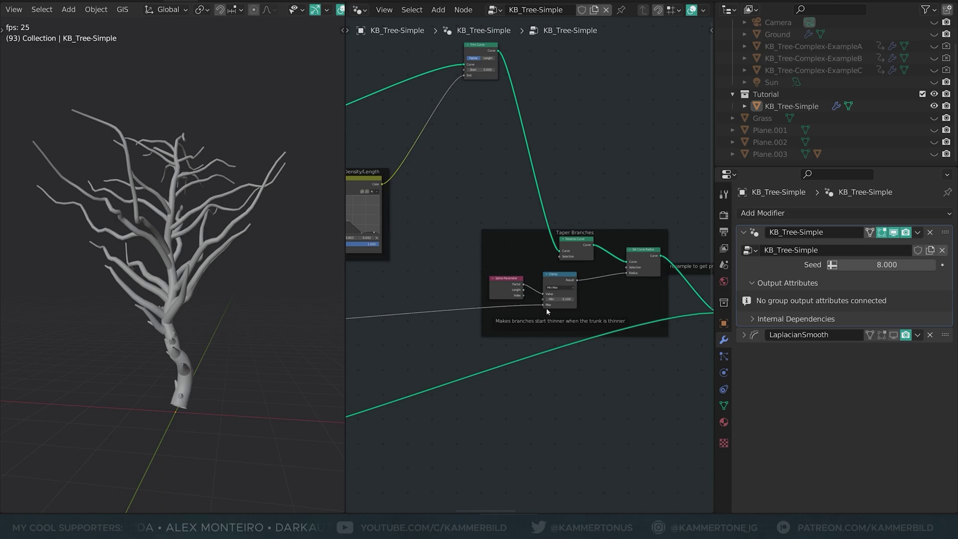
{"action": "scroll", "coordinate": [545, 307], "scroll_direction": "up", "scroll_amount": 5}
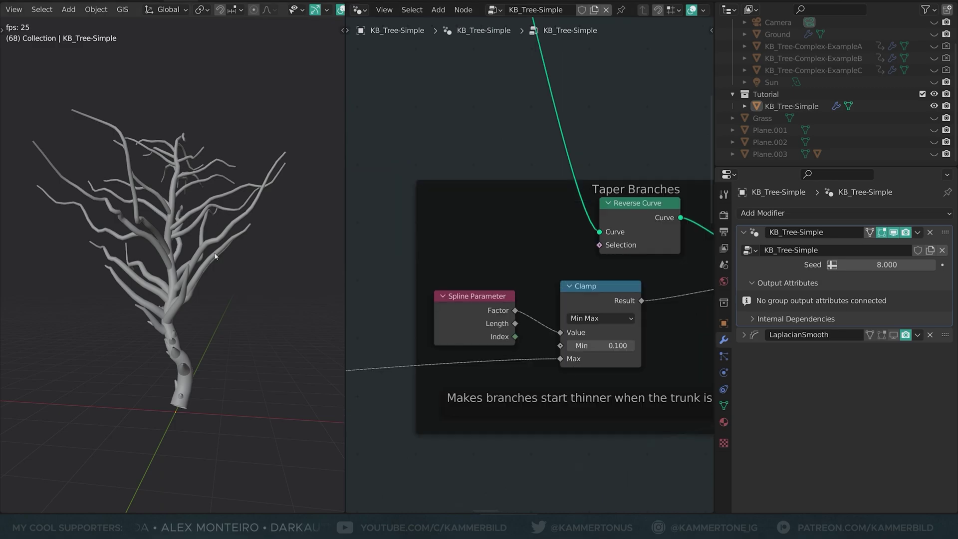
{"action": "scroll", "coordinate": [174, 174], "scroll_direction": "up", "scroll_amount": 2}
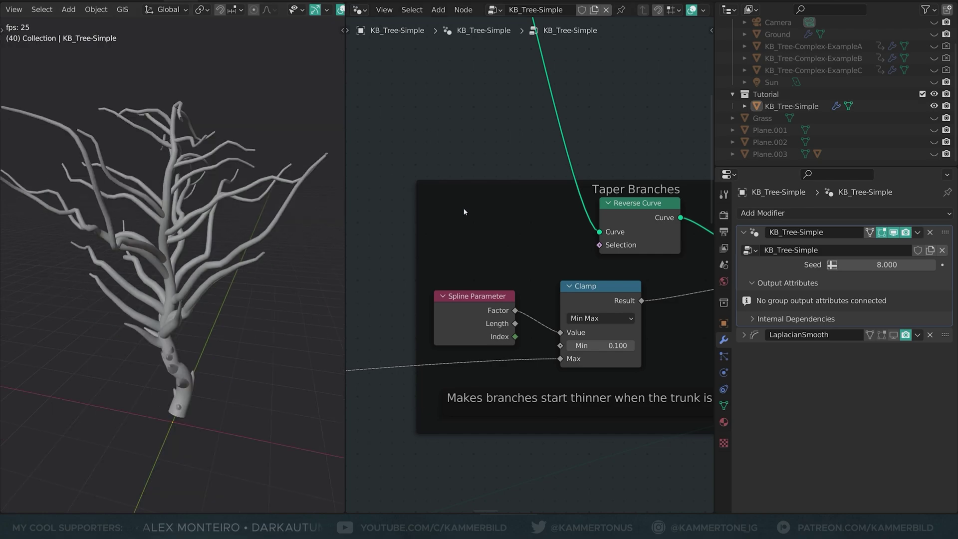
- Try adjusting the End Y value of the Curve Line in the Branches frame
{"action": "scroll", "coordinate": [437, 135], "scroll_direction": "down", "scroll_amount": 17}
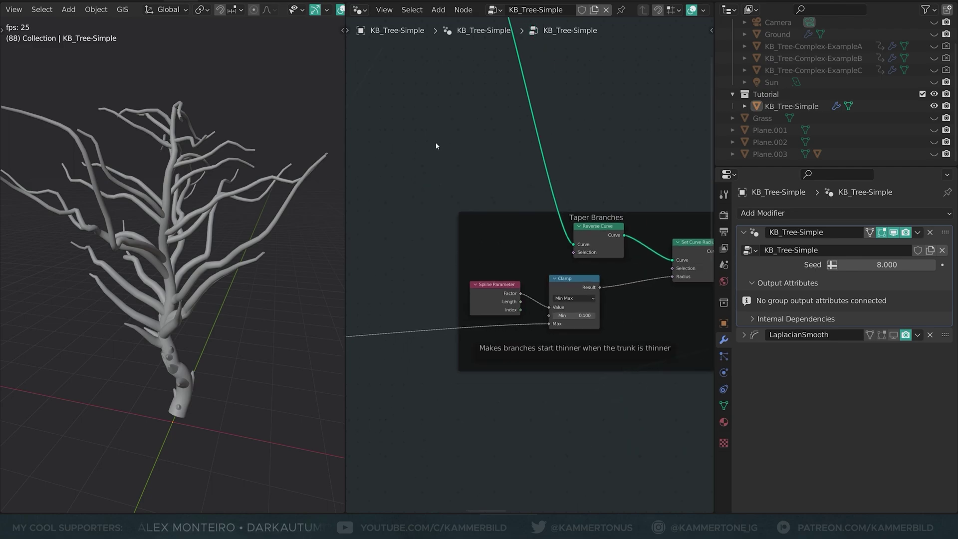
{"action": "middle_click_drag", "start_coordinate": [438, 151], "coordinate": [612, 154]}
{"action": "scroll", "coordinate": [582, 213], "scroll_direction": "up", "scroll_amount": 5}
{"action": "middle_click_drag", "start_coordinate": [516, 200], "coordinate": [572, 271]}
{"action": "scroll", "coordinate": [581, 213], "scroll_direction": "down", "scroll_amount": 1}
{"action": "scroll", "coordinate": [572, 271], "scroll_direction": "up", "scroll_amount": 6}
{"action": "middle_click_drag", "start_coordinate": [444, 275], "coordinate": [489, 248]}
{"action": "scroll", "coordinate": [489, 248], "scroll_direction": "up", "scroll_amount": 4}
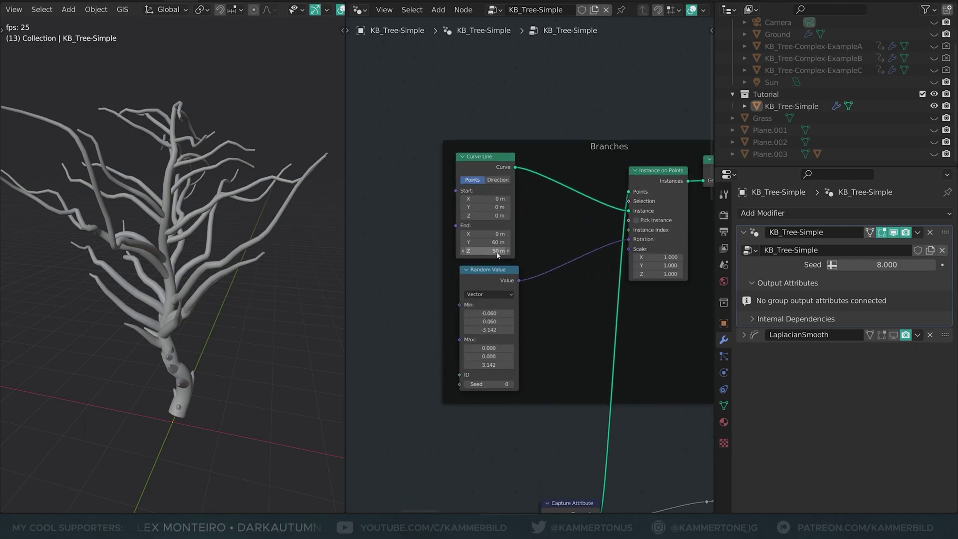
{"action": "left_click_drag", "start_coordinate": [489, 241], "coordinate": [469, 250]}
{"action": "right_click", "coordinate": [469, 249]}
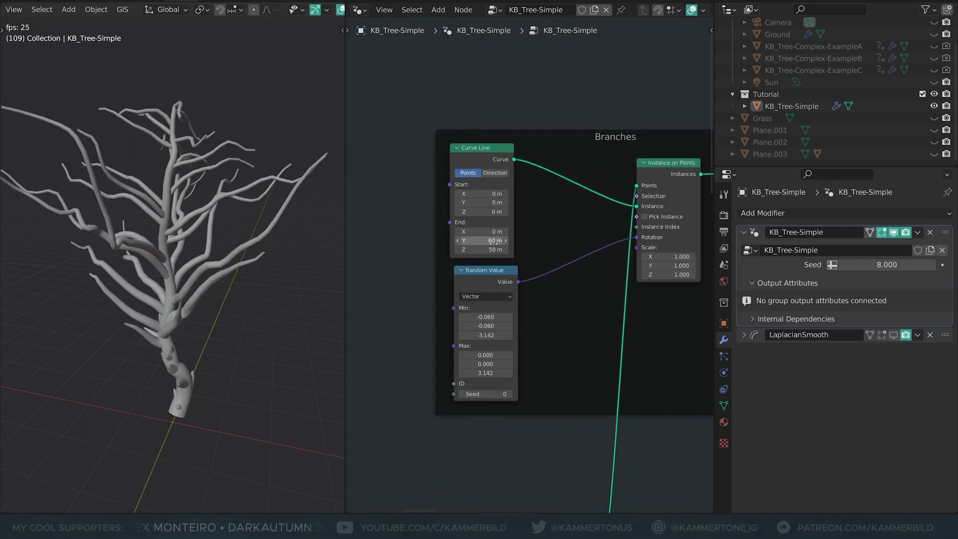
- Enable the Instance on Points node in the Roots frame
{"action": "middle_click_drag", "start_coordinate": [589, 357], "coordinate": [570, 323]}
{"action": "scroll", "coordinate": [569, 322], "scroll_direction": "down", "scroll_amount": 3}
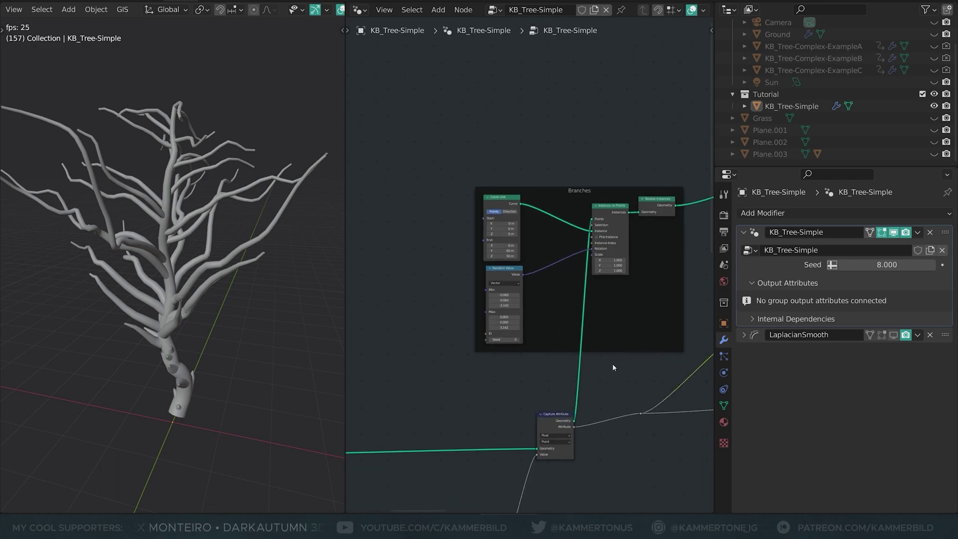
{"action": "scroll", "coordinate": [609, 370], "scroll_direction": "down", "scroll_amount": 12}
{"action": "middle_click_drag", "start_coordinate": [504, 499], "coordinate": [511, 261]}
{"action": "scroll", "coordinate": [582, 282], "scroll_direction": "up", "scroll_amount": 12}
{"action": "scroll", "coordinate": [512, 262], "scroll_direction": "up", "scroll_amount": 2}
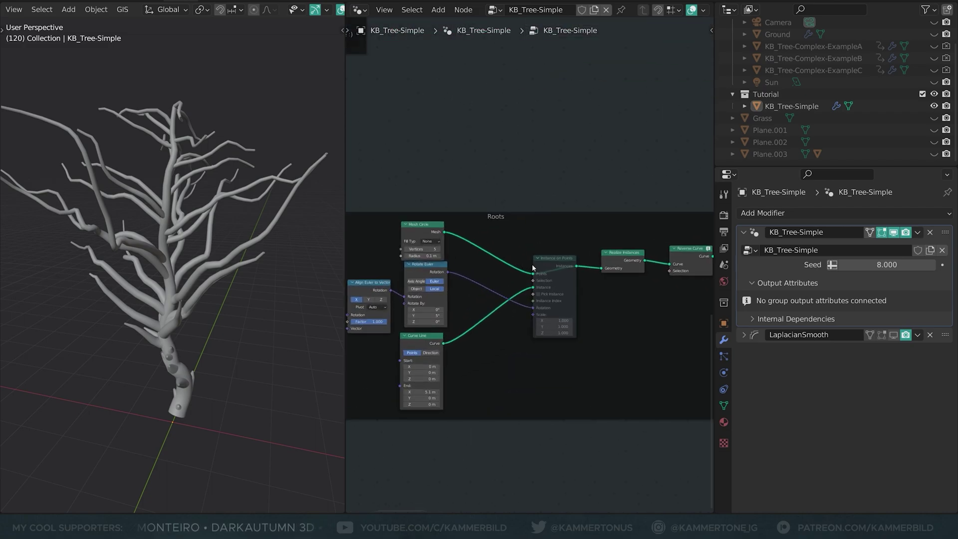
{"action": "left_click", "coordinate": [558, 259]}
{"action": "key", "text": "m"}
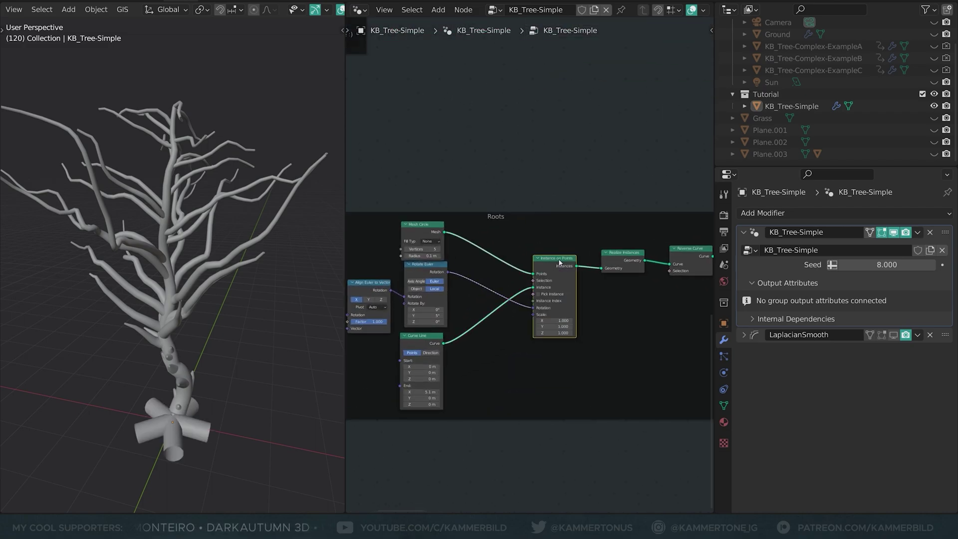
- Set the vertices of the Mesh Circle node in the Roots frame to 6
{"action": "scroll", "coordinate": [456, 308], "scroll_direction": "up", "scroll_amount": 4}
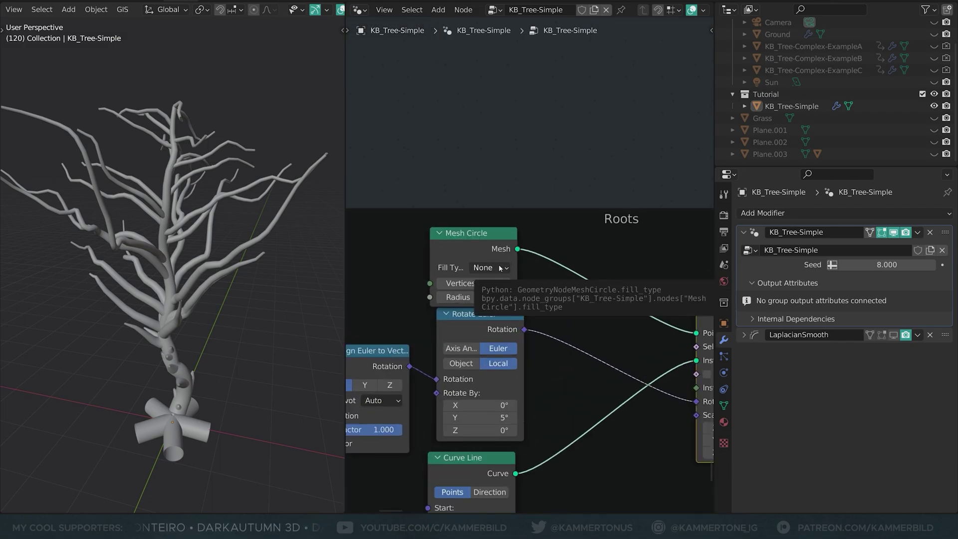
{"action": "scroll", "coordinate": [591, 272], "scroll_direction": "down", "scroll_amount": 2}
{"action": "scroll", "coordinate": [590, 273], "scroll_direction": "down", "scroll_amount": 5}
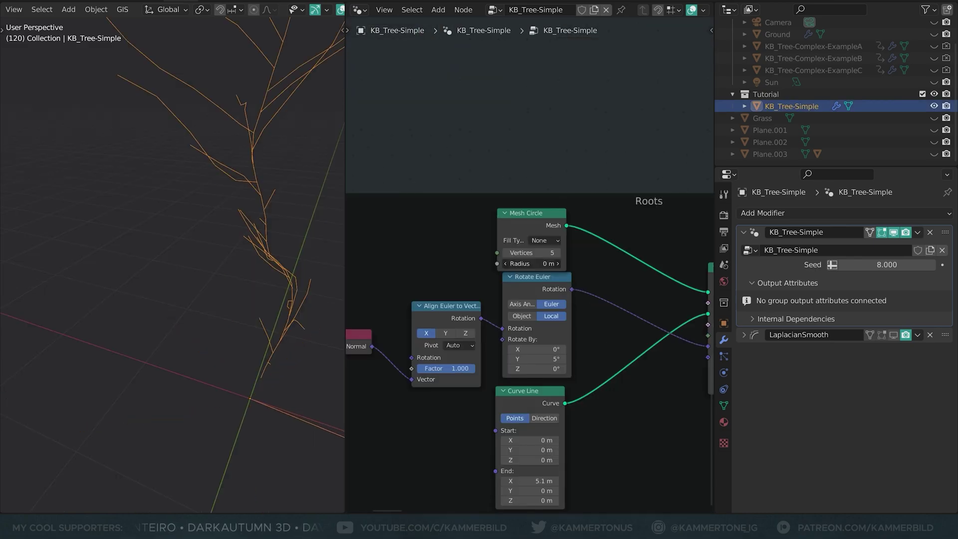
{"action": "left_click_drag", "start_coordinate": [532, 264], "coordinate": [503, 253]}
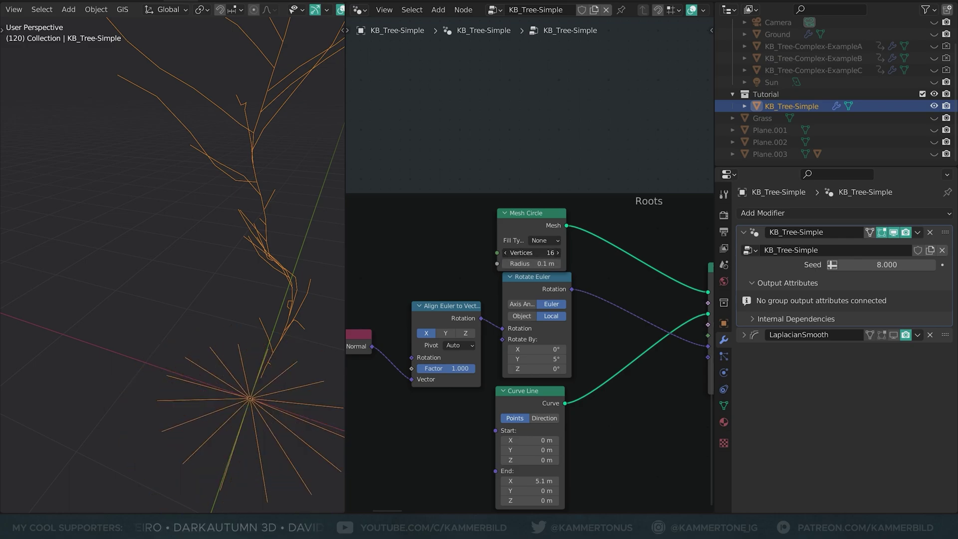
{"action": "scroll", "coordinate": [614, 90], "scroll_direction": "down", "scroll_amount": 1}
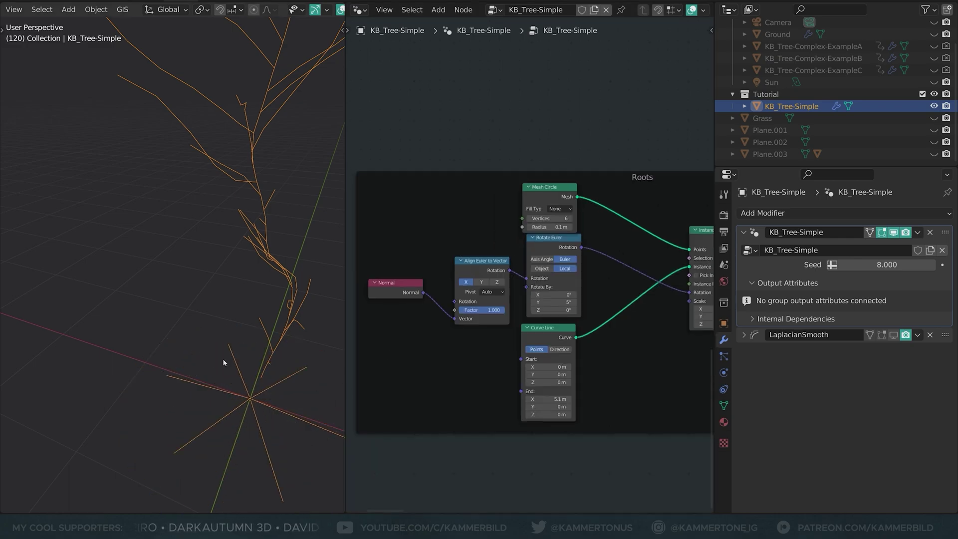
- Reposition the Normal and Align Euler to Vector nodes closer to the Rotate Euler node in the Roots frame
{"action": "left_click_drag", "start_coordinate": [421, 300], "coordinate": [435, 322]}
{"action": "left_click_drag", "start_coordinate": [414, 288], "coordinate": [472, 332]}
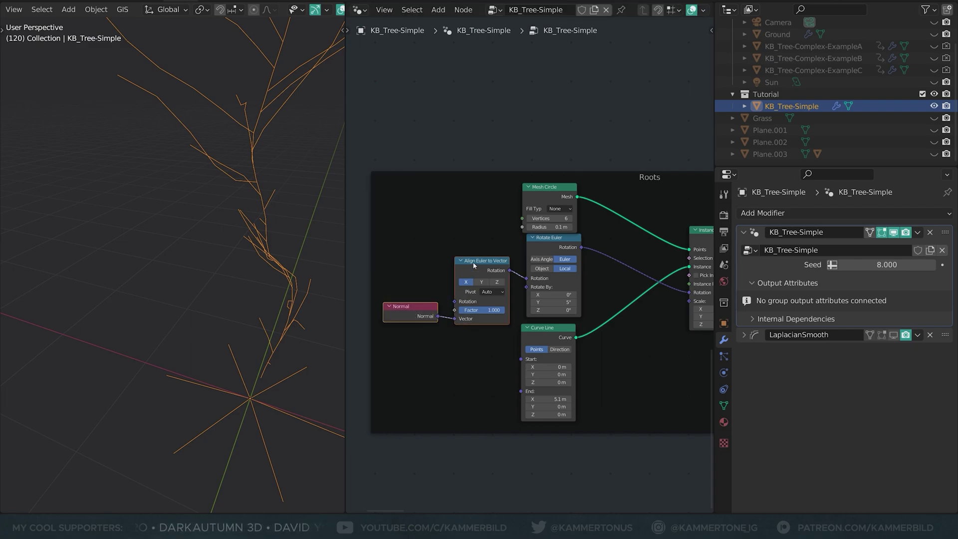
{"action": "left_click_drag", "start_coordinate": [472, 262], "coordinate": [464, 270]}
{"action": "left_click", "coordinate": [435, 256]}
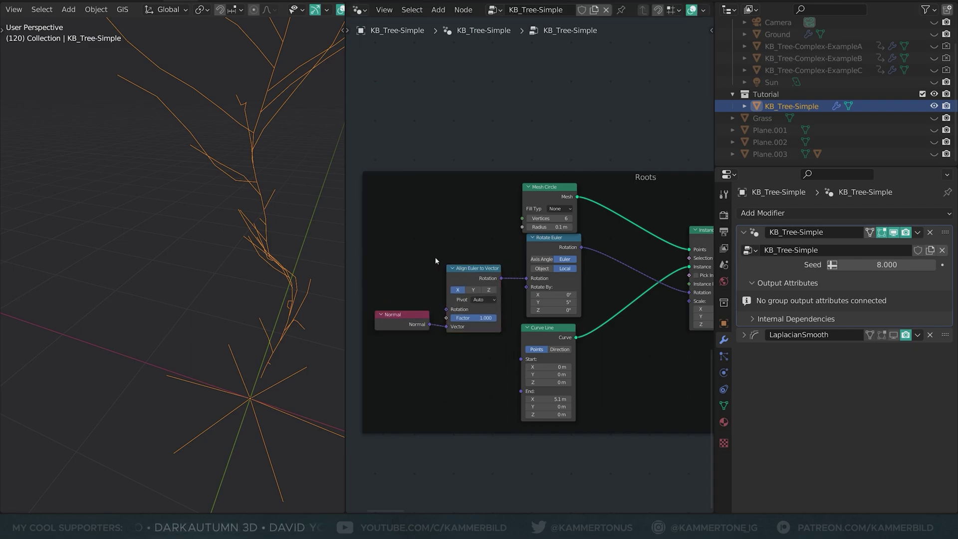
- Try adjusting the Rotate Euler Y angle and the Curve Line's End X value in the Roots frame
{"action": "middle_click_drag", "start_coordinate": [280, 358], "coordinate": [234, 299]}
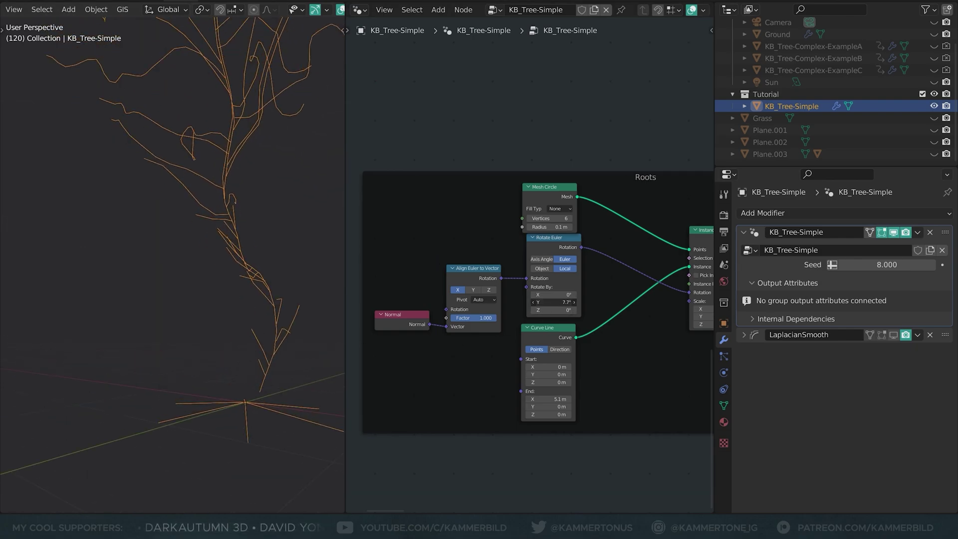
{"action": "left_click_drag", "start_coordinate": [548, 397], "coordinate": [579, 397]}
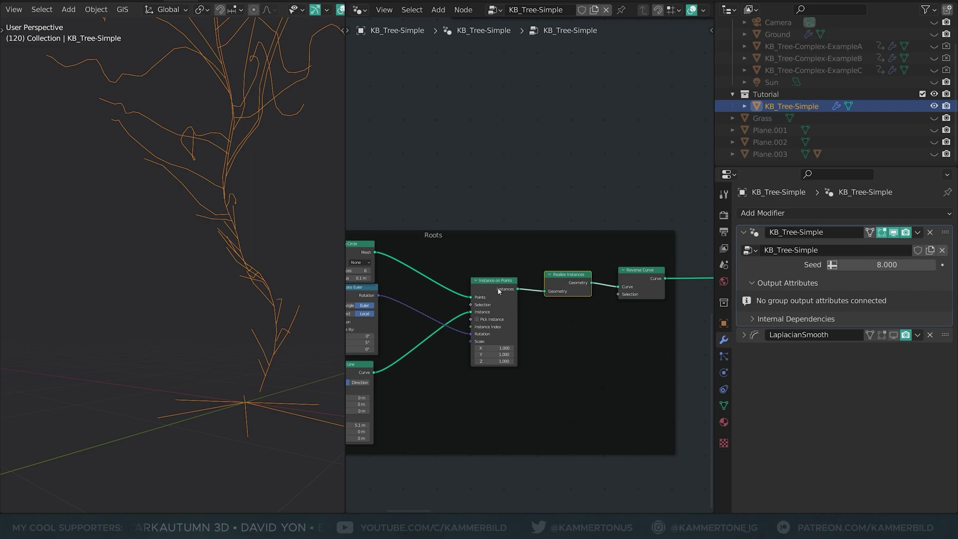
- Follow the root curves past Reverse Curve and enable the Set Curve Radius node in the Roots taper frame
{"action": "mouse_move", "coordinate": [498, 289]}
{"action": "middle_click_drag", "start_coordinate": [602, 253], "coordinate": [482, 354]}
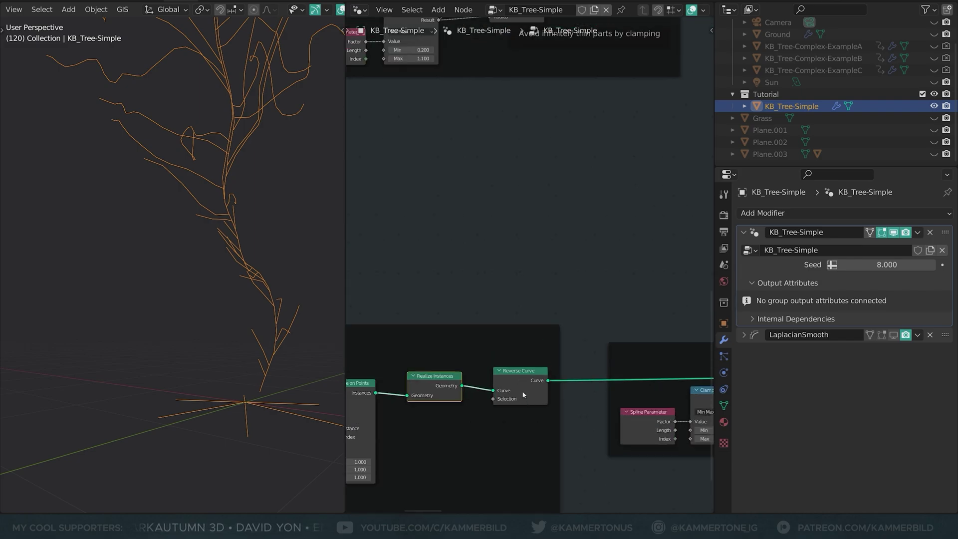
{"action": "left_click", "coordinate": [516, 378]}
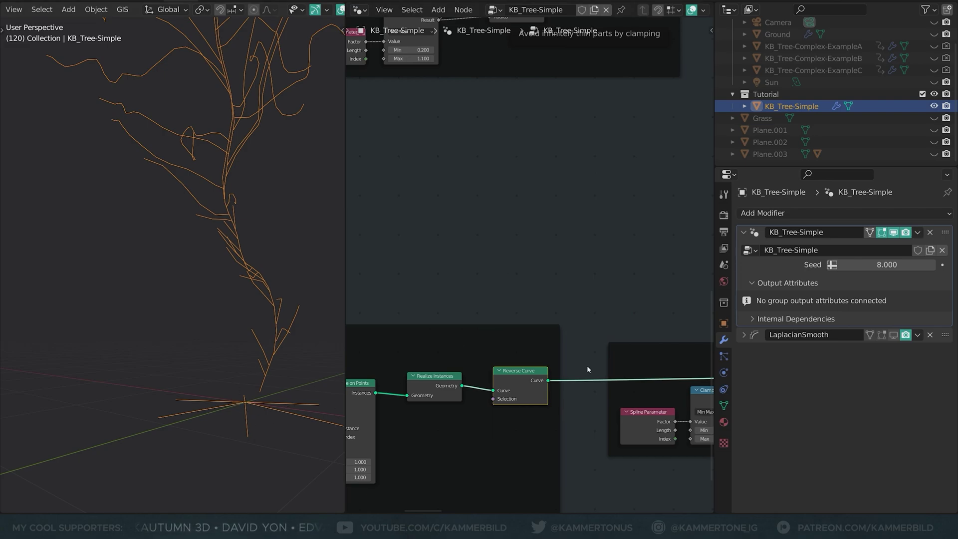
{"action": "scroll", "coordinate": [587, 369], "scroll_direction": "down", "scroll_amount": 1}
{"action": "left_click", "coordinate": [633, 310]}
{"action": "middle_click_drag", "start_coordinate": [619, 310], "coordinate": [371, 309]}
{"action": "left_click", "coordinate": [551, 354]}
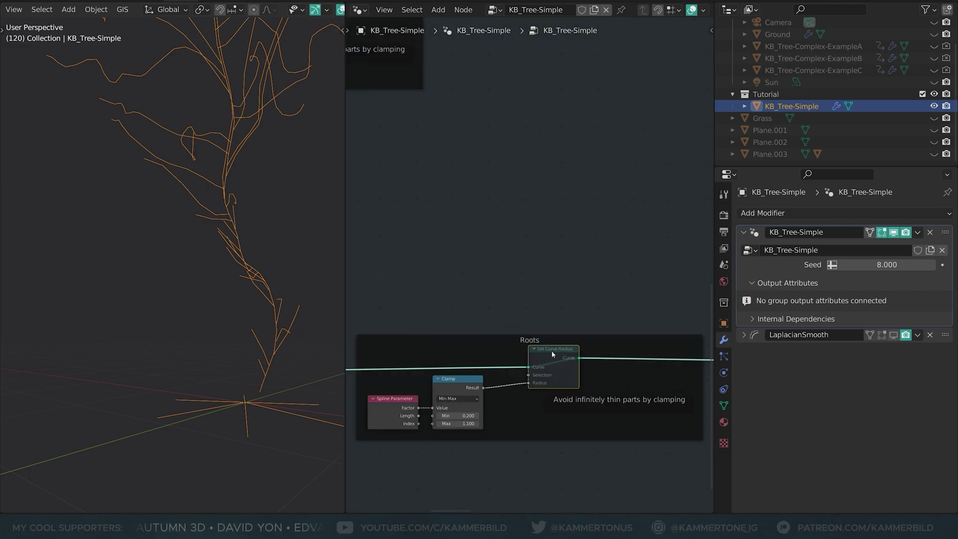
{"action": "key", "text": "m"}
- Enable the Set Position node in the Displace Roots frame and align that frame with the Displace Tree frame
{"action": "scroll", "coordinate": [528, 270], "scroll_direction": "down", "scroll_amount": 4}
{"action": "middle_click_drag", "start_coordinate": [537, 323], "coordinate": [335, 334]}
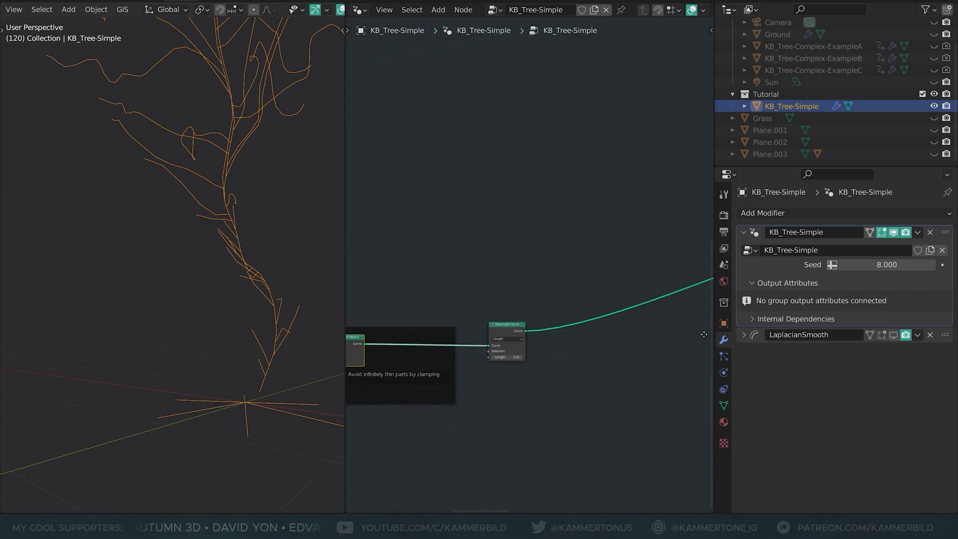
{"action": "scroll", "coordinate": [481, 331], "scroll_direction": "up", "scroll_amount": 2}
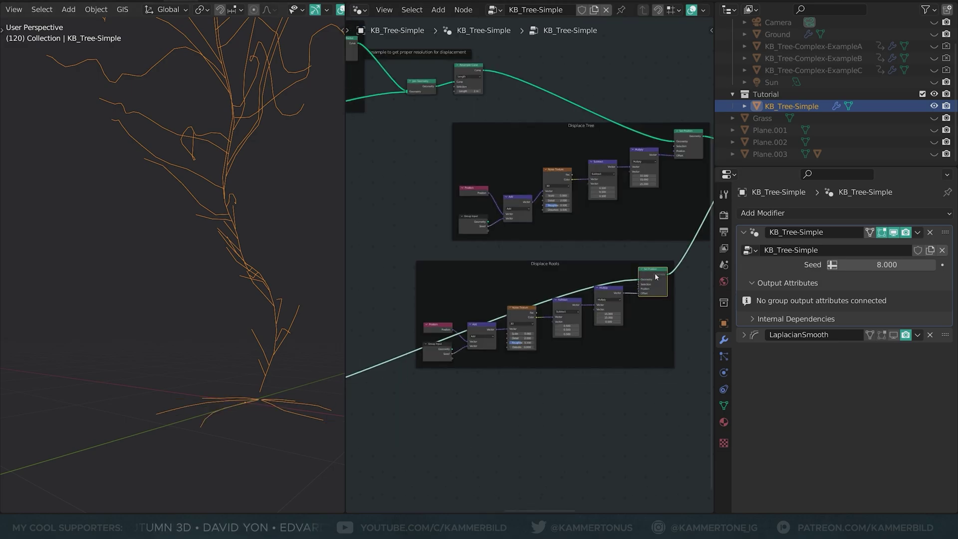
{"action": "scroll", "coordinate": [538, 207], "scroll_direction": "up", "scroll_amount": 1}
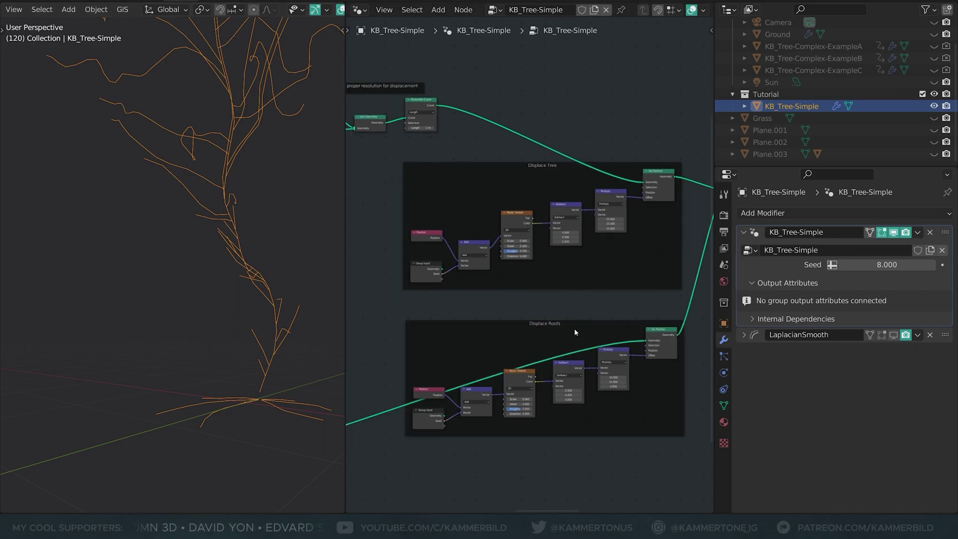
{"action": "left_click_drag", "start_coordinate": [568, 322], "coordinate": [566, 326]}
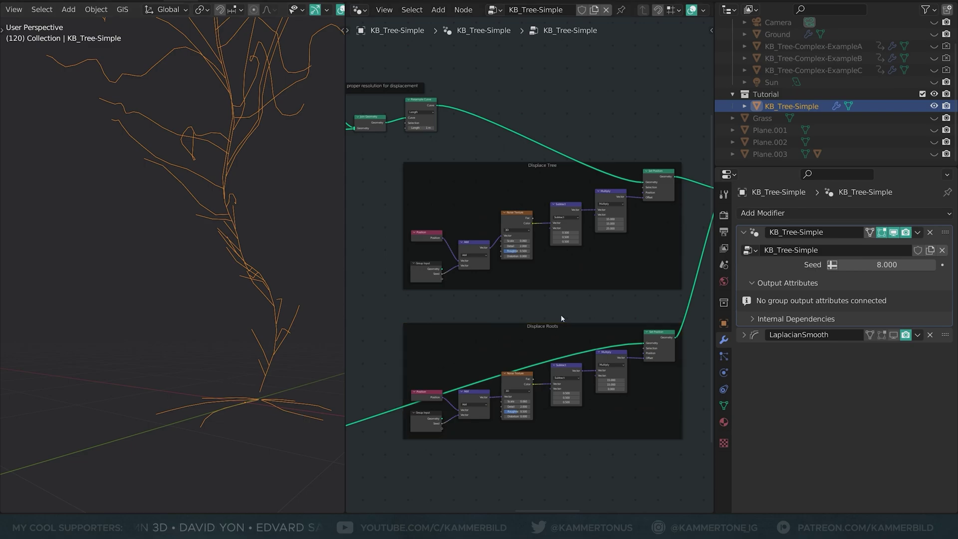
- Examine the X, Y and Z values of the Multiply node in the Displace Roots frame
{"action": "scroll", "coordinate": [559, 293], "scroll_direction": "up", "scroll_amount": 4}
{"action": "mouse_move", "coordinate": [588, 295]}
{"action": "left_mouse_down"}
{"action": "mouse_move", "coordinate": [606, 295]}
{"action": "mouse_move", "coordinate": [587, 295]}
{"action": "left_mouse_up"}
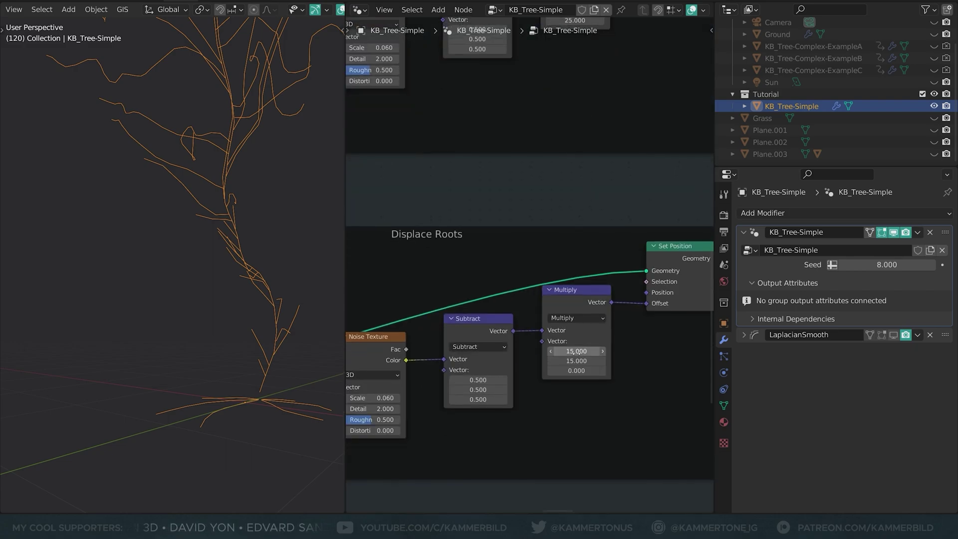
{"action": "mouse_move", "coordinate": [577, 371]}
{"action": "left_mouse_down"}
{"action": "mouse_move", "coordinate": [638, 371]}
{"action": "mouse_move", "coordinate": [553, 371]}
{"action": "mouse_move", "coordinate": [576, 371]}
{"action": "left_mouse_up"}
- Enable the Curve to Mesh node after the joined tree and roots, and inspect the tree's mesh
{"action": "scroll", "coordinate": [528, 315], "scroll_direction": "down", "scroll_amount": 2}
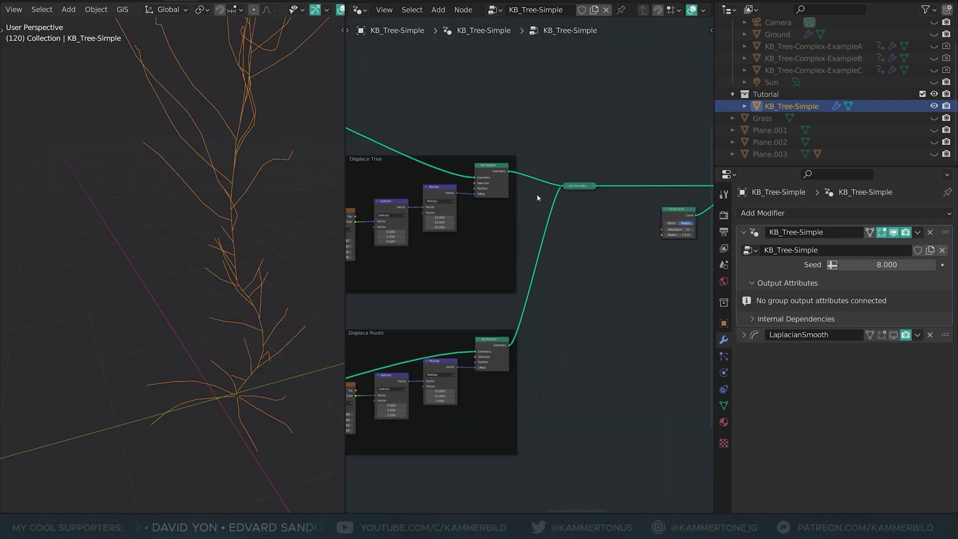
{"action": "middle_click_drag", "start_coordinate": [537, 193], "coordinate": [438, 199]}
{"action": "scroll", "coordinate": [434, 196], "scroll_direction": "up", "scroll_amount": 2}
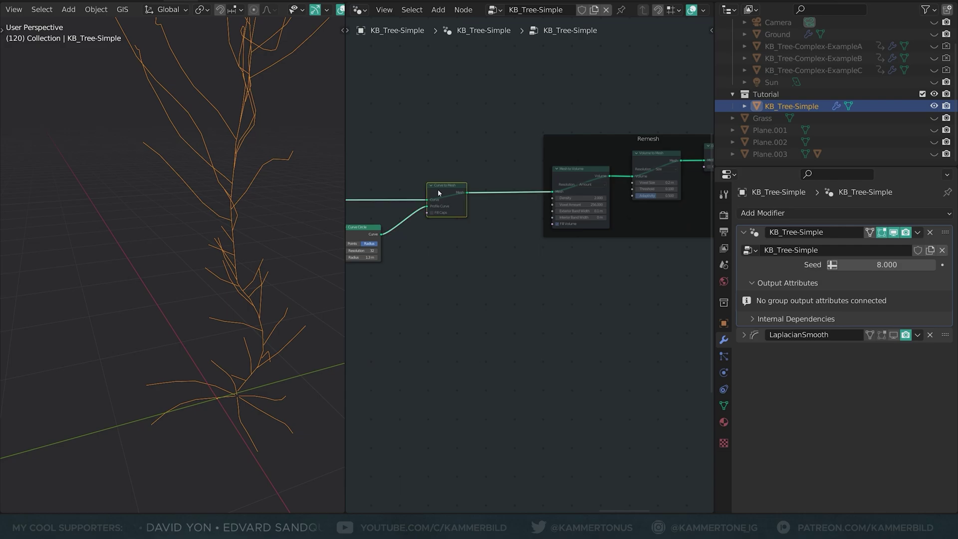
{"action": "key", "text": "m"}
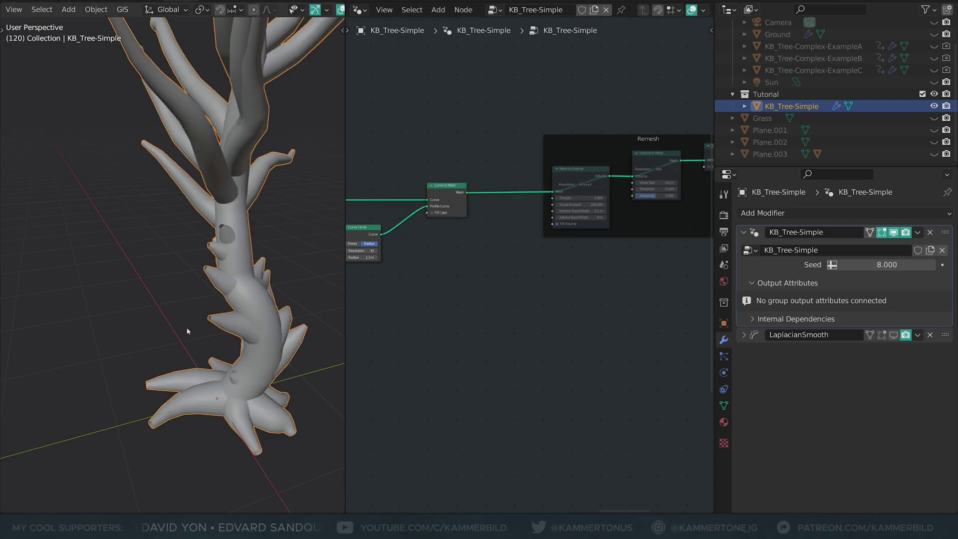
{"action": "scroll", "coordinate": [187, 328], "scroll_direction": "down", "scroll_amount": 6}
{"action": "middle_click_drag", "start_coordinate": [197, 327], "coordinate": [252, 296]}
{"action": "left_click", "coordinate": [252, 297]}
{"action": "scroll", "coordinate": [252, 296], "scroll_direction": "up", "scroll_amount": 4}
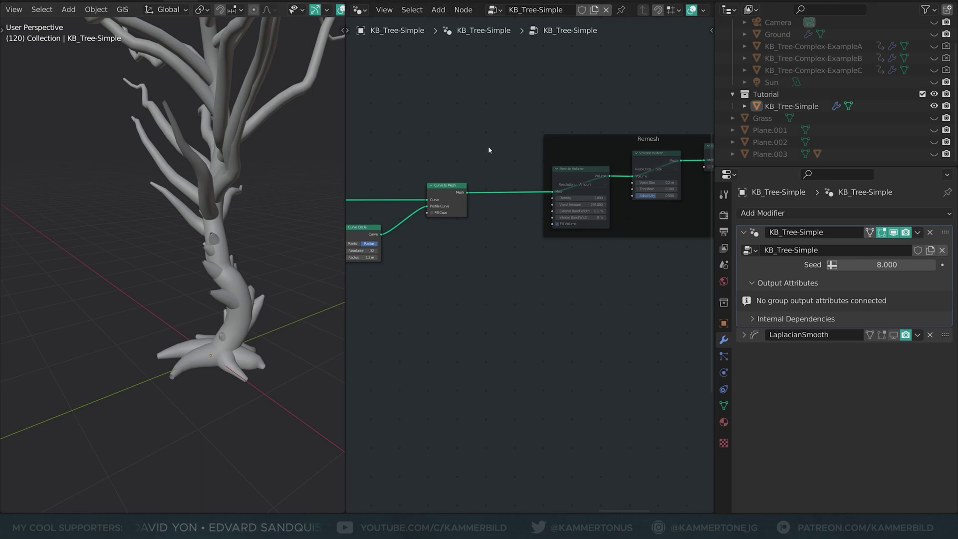
- Enable the Mesh to Volume and Volume to Mesh nodes in the Remesh frame
{"action": "middle_click_drag", "start_coordinate": [609, 109], "coordinate": [542, 205]}
{"action": "scroll", "coordinate": [531, 169], "scroll_direction": "up", "scroll_amount": 9}
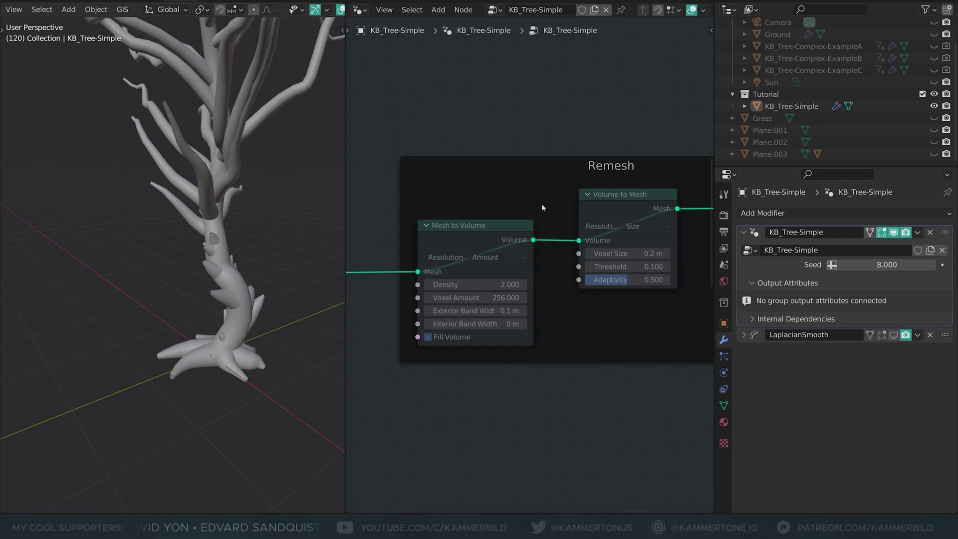
{"action": "left_click", "coordinate": [516, 227]}
{"action": "key", "text": "m"}
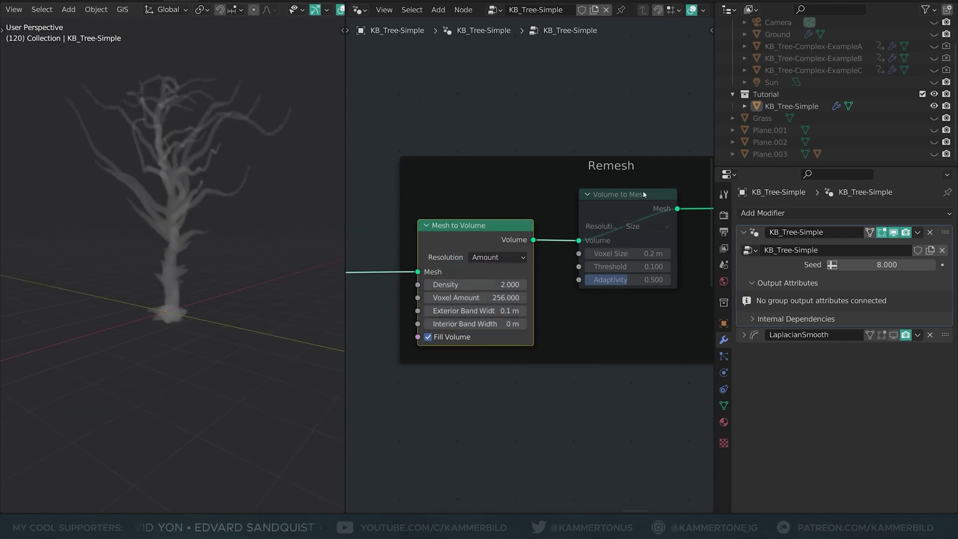
{"action": "left_click", "coordinate": [641, 193]}
{"action": "key", "text": "m"}
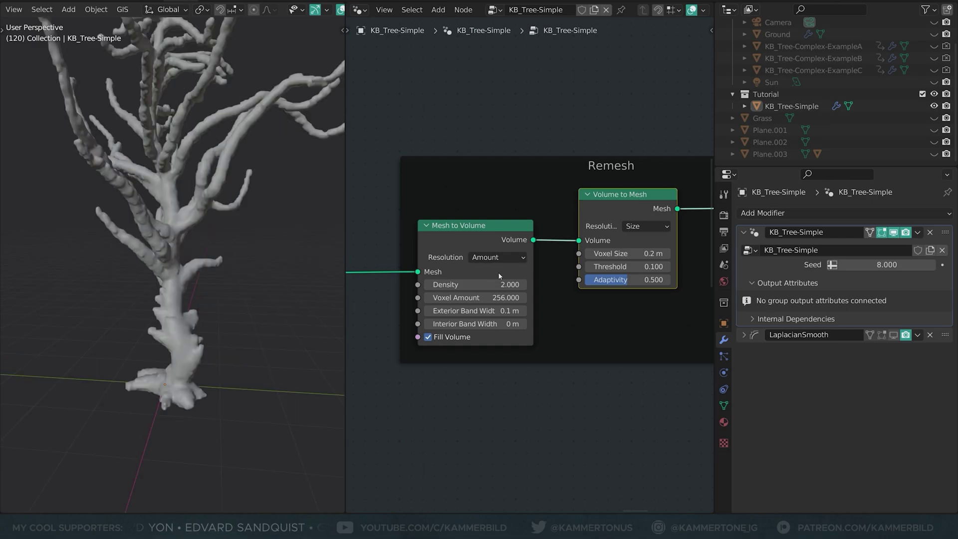
- Try adjusting the Voxel Amount of the Mesh to Volume node
{"action": "scroll", "coordinate": [263, 291], "scroll_direction": "up", "scroll_amount": 3}
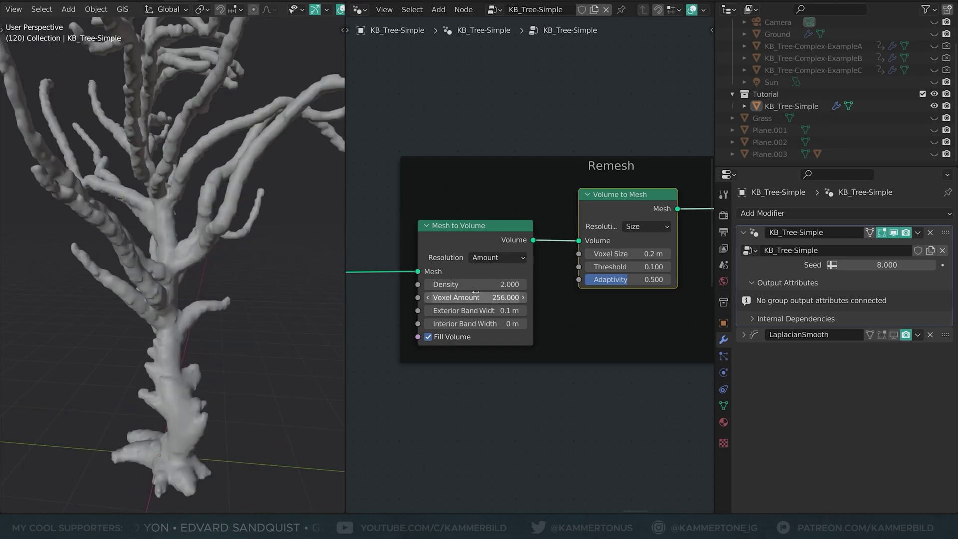
{"action": "left_click_drag", "start_coordinate": [472, 297], "coordinate": [499, 298]}
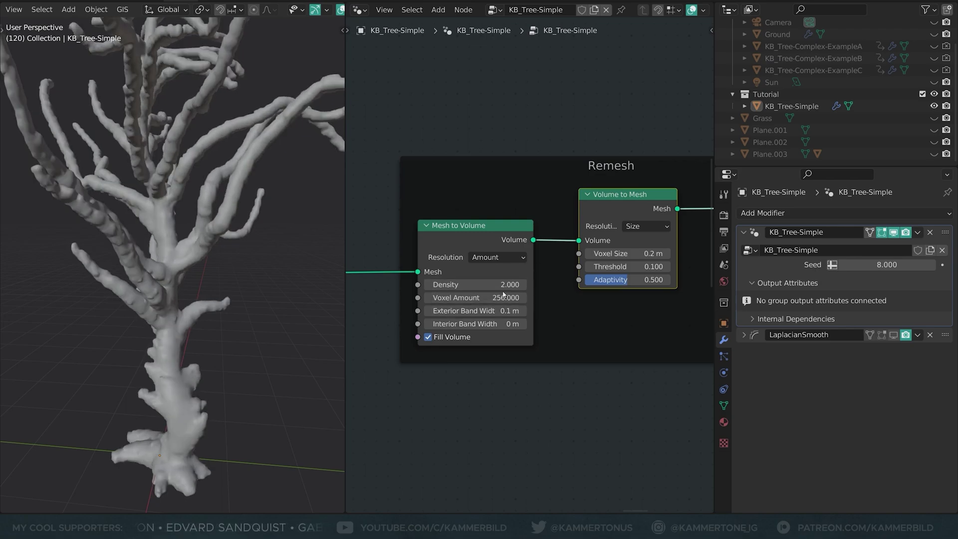
{"action": "left_click_drag", "start_coordinate": [595, 203], "coordinate": [600, 205]}
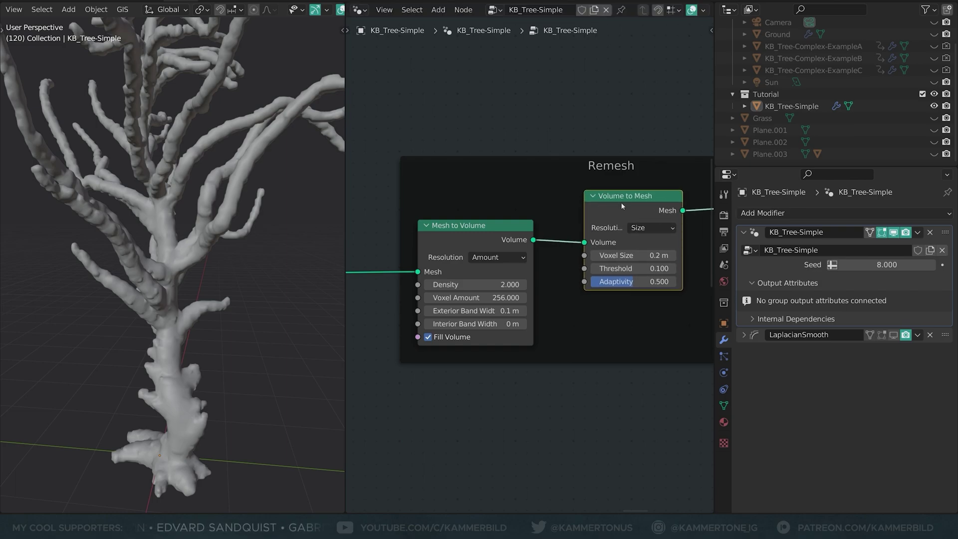
{"action": "left_click_drag", "start_coordinate": [502, 298], "coordinate": [531, 298]}
{"action": "key", "text": "Escape"}
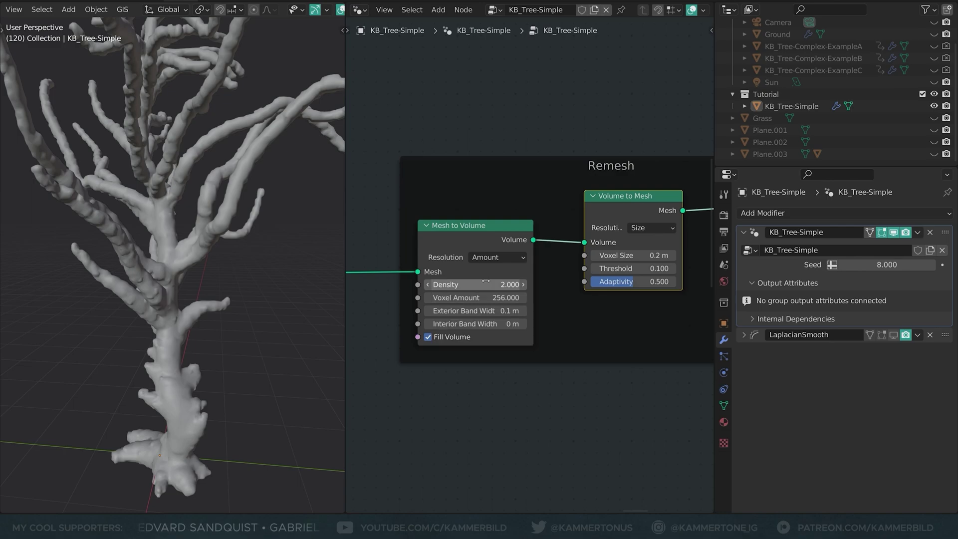
- Try adjusting the Voxel Size of the Volume to Mesh node
{"action": "middle_click_drag", "start_coordinate": [633, 255], "coordinate": [548, 259]}
{"action": "scroll", "coordinate": [549, 258], "scroll_direction": "up", "scroll_amount": 1}
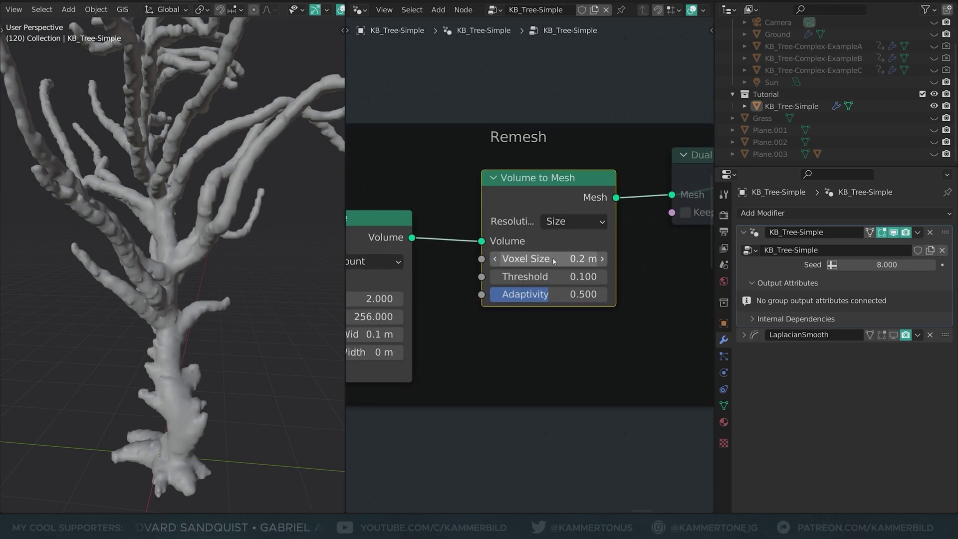
{"action": "mouse_move", "coordinate": [548, 258]}
{"action": "left_mouse_down"}
{"action": "mouse_move", "coordinate": [653, 259]}
{"action": "mouse_move", "coordinate": [542, 258]}
{"action": "left_mouse_up"}
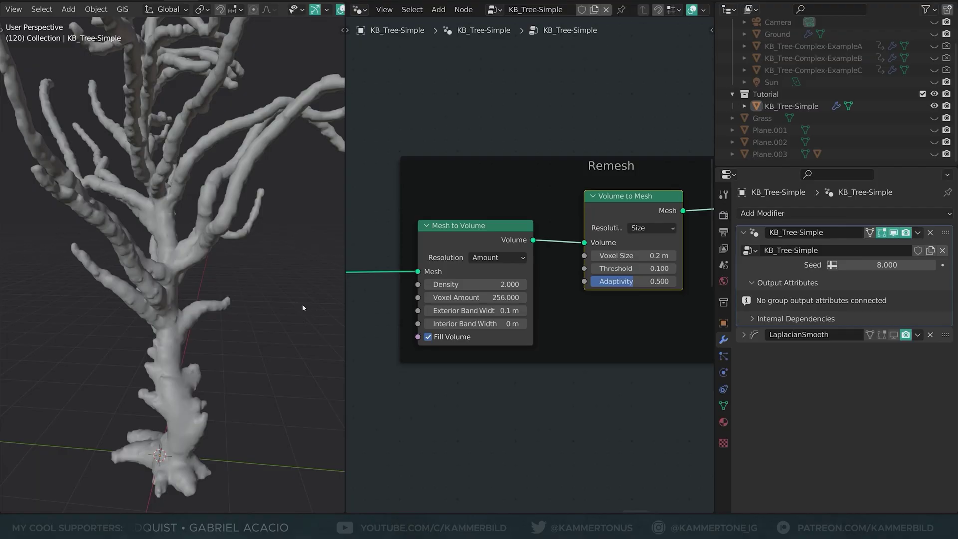
- Enable the Dual Mesh node in the Remesh frame, comparing the tree's surface with and without it
{"action": "middle_click_drag", "start_coordinate": [653, 236], "coordinate": [453, 296]}
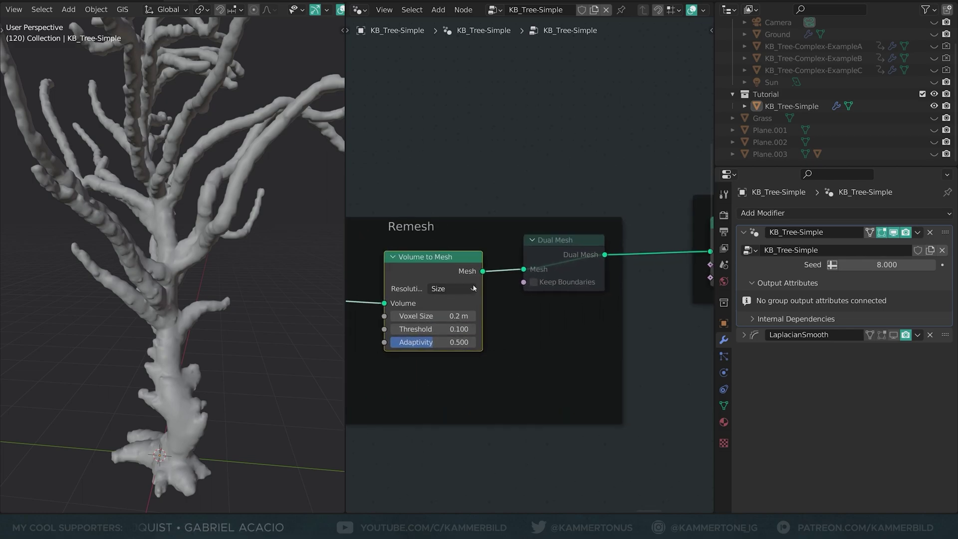
{"action": "left_click", "coordinate": [554, 245]}
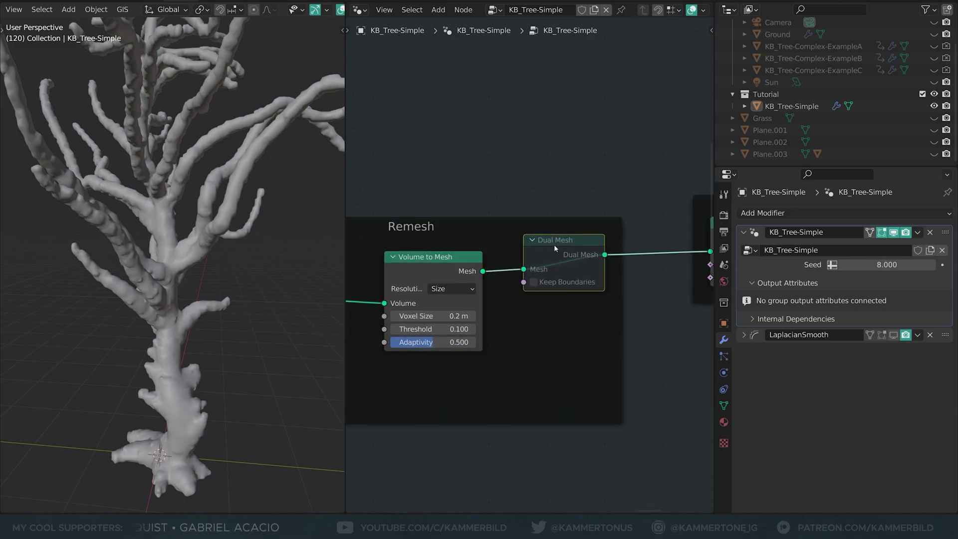
{"action": "key", "text": "m"}
{"action": "key", "text": "m"}
{"action": "key", "text": "m"}
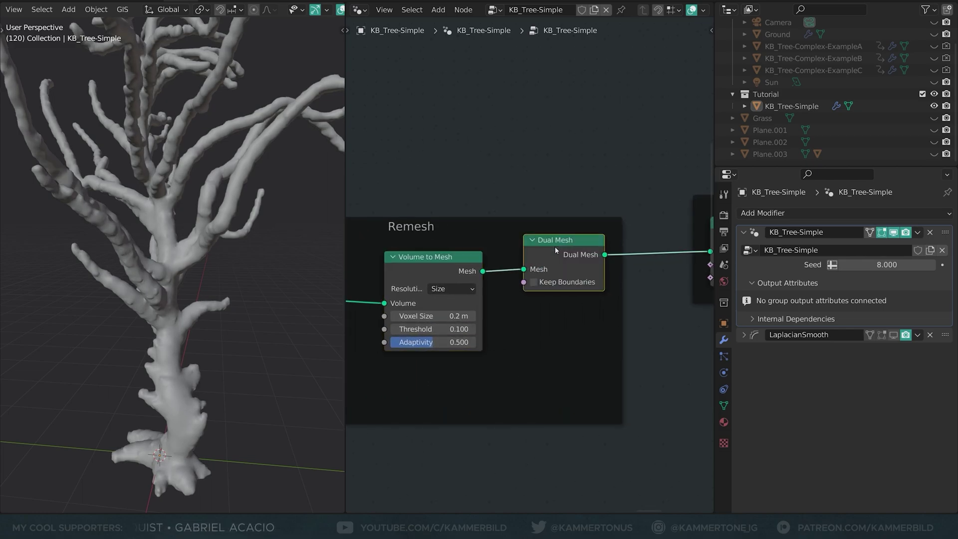
{"action": "middle_click_drag", "start_coordinate": [291, 215], "coordinate": [265, 253]}
{"action": "scroll", "coordinate": [539, 249], "scroll_direction": "up", "scroll_amount": 1}
{"action": "scroll", "coordinate": [540, 248], "scroll_direction": "up", "scroll_amount": 1}
{"action": "key", "text": "m"}
{"action": "key", "text": "m"}
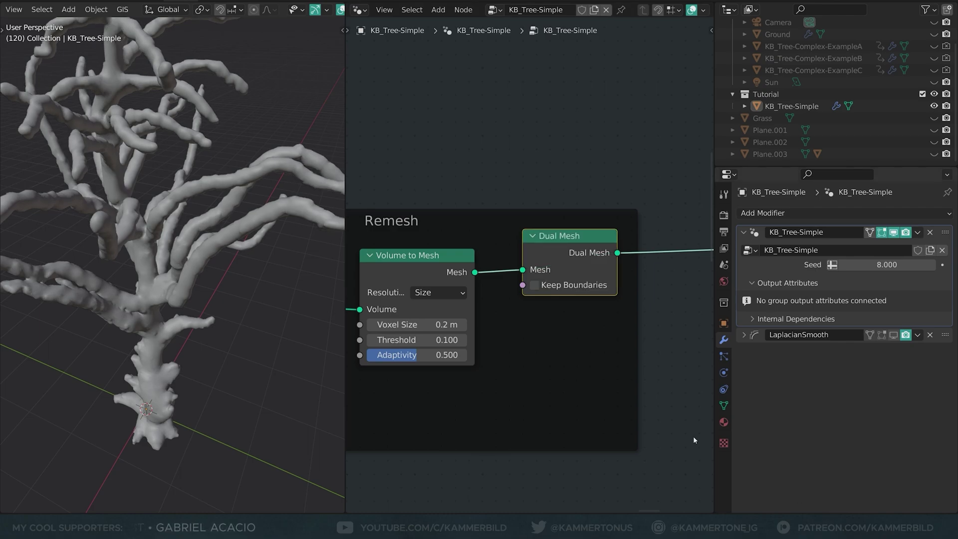
- Turn off Shade Smooth on the Set Shade Smooth node in the Shading frame
{"action": "mouse_move", "coordinate": [642, 320]}
{"action": "middle_mouse_down"}
{"action": "mouse_move", "coordinate": [452, 312]}
{"action": "mouse_move", "coordinate": [421, 302]}
{"action": "middle_mouse_up"}
{"action": "left_click_drag", "start_coordinate": [473, 236], "coordinate": [472, 242]}
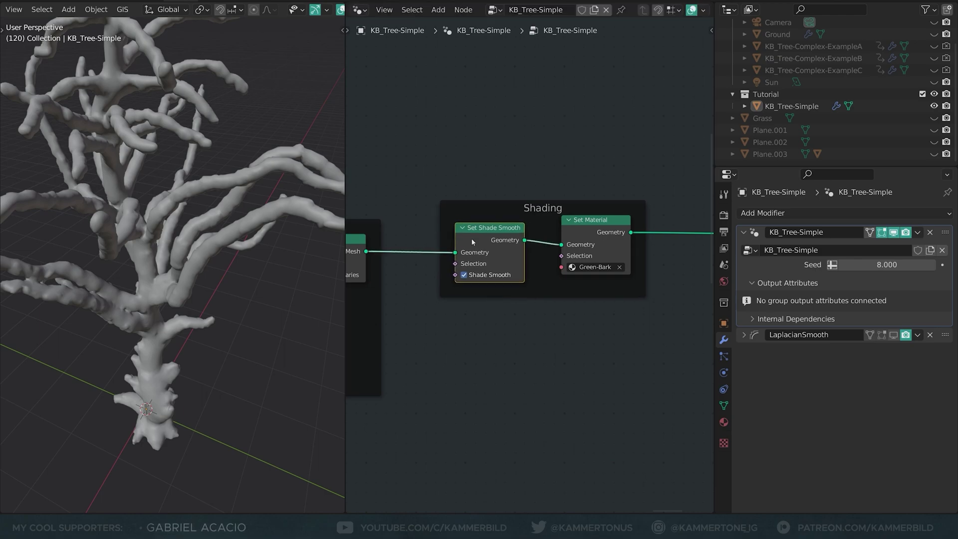
{"action": "left_click", "coordinate": [464, 274]}
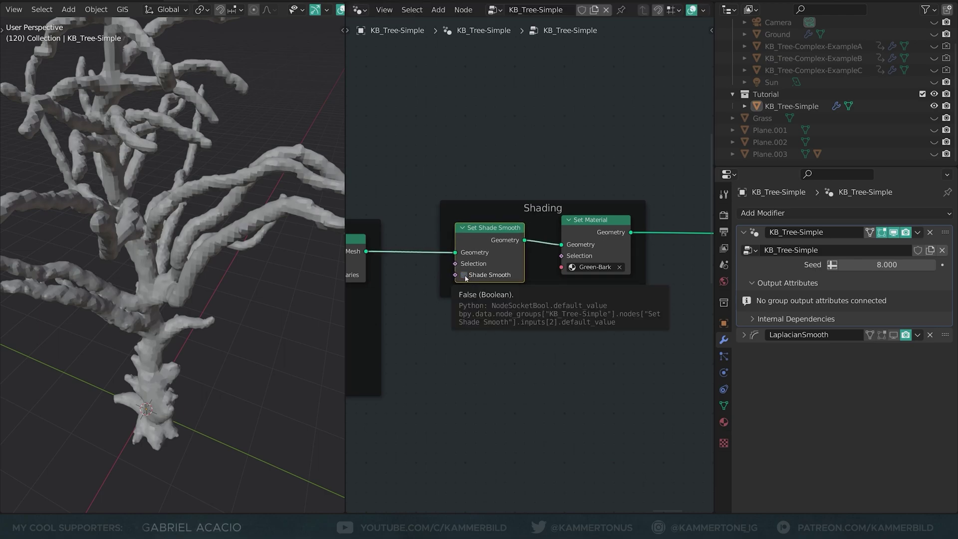
- Turn Shade Smooth back on in the Set Shade Smooth node and examine the final Transform node's Scale settings
{"action": "left_click", "coordinate": [464, 275]}
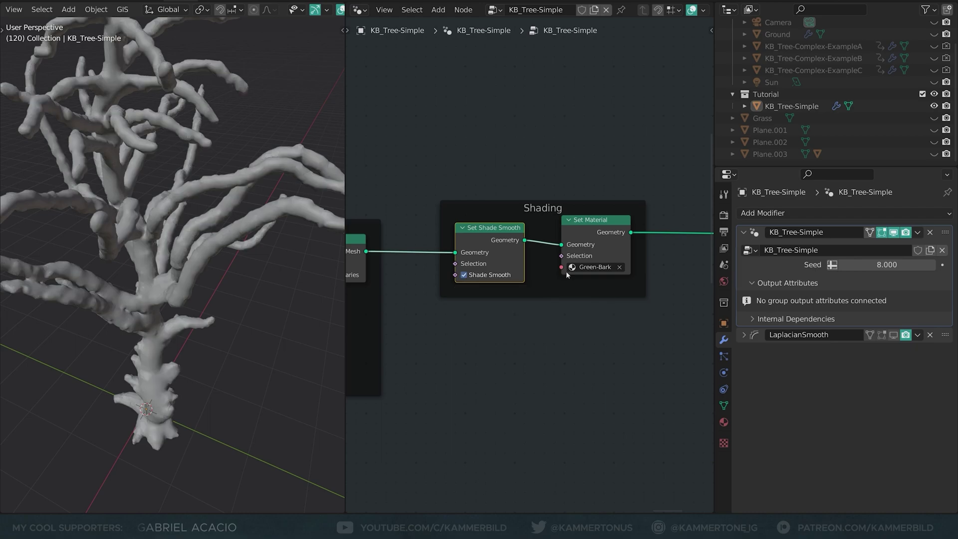
{"action": "middle_click_drag", "start_coordinate": [574, 258], "coordinate": [285, 268]}
{"action": "mouse_move", "coordinate": [569, 354]}
{"action": "left_mouse_down"}
{"action": "mouse_move", "coordinate": [603, 375]}
{"action": "mouse_move", "coordinate": [572, 375]}
{"action": "mouse_move", "coordinate": [568, 354]}
{"action": "left_mouse_up"}
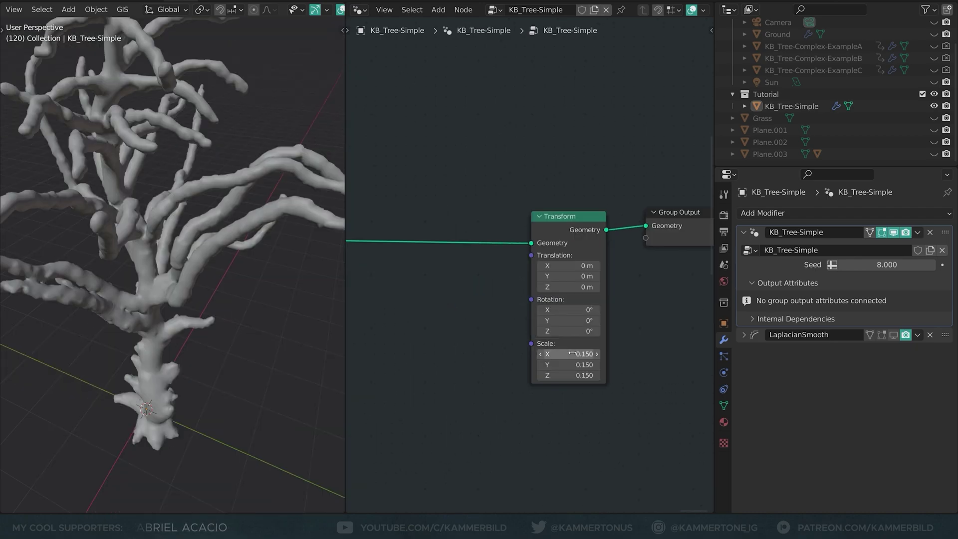
{"action": "scroll", "coordinate": [250, 316], "scroll_direction": "down", "scroll_amount": 6}
{"action": "scroll", "coordinate": [226, 282], "scroll_direction": "up", "scroll_amount": 2}
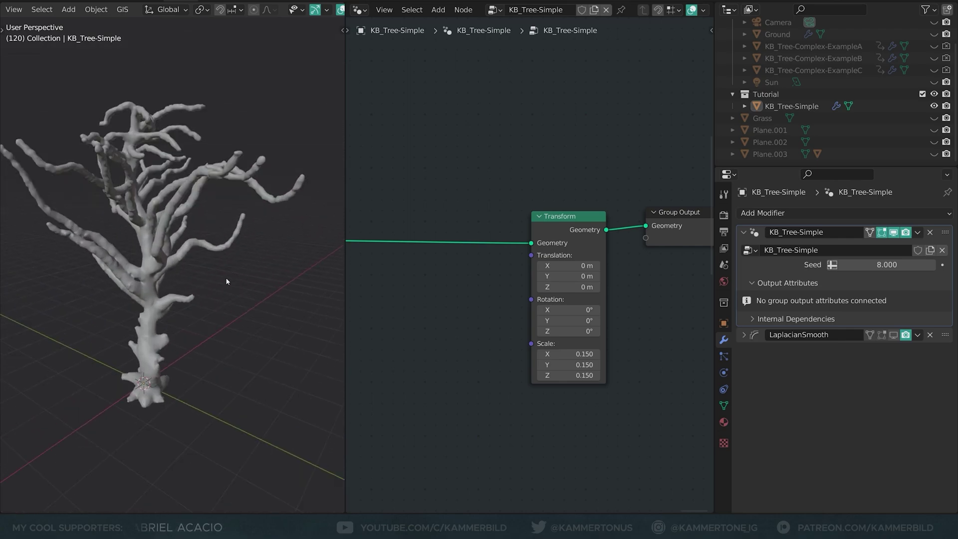
- Try a Min of 0 on the Clamp node in the Taper Branches frame and inspect the branch tips
{"action": "scroll", "coordinate": [460, 325], "scroll_direction": "down", "scroll_amount": 2}
{"action": "middle_click_drag", "start_coordinate": [457, 324], "coordinate": [552, 232]}
{"action": "scroll", "coordinate": [542, 255], "scroll_direction": "down", "scroll_amount": 4}
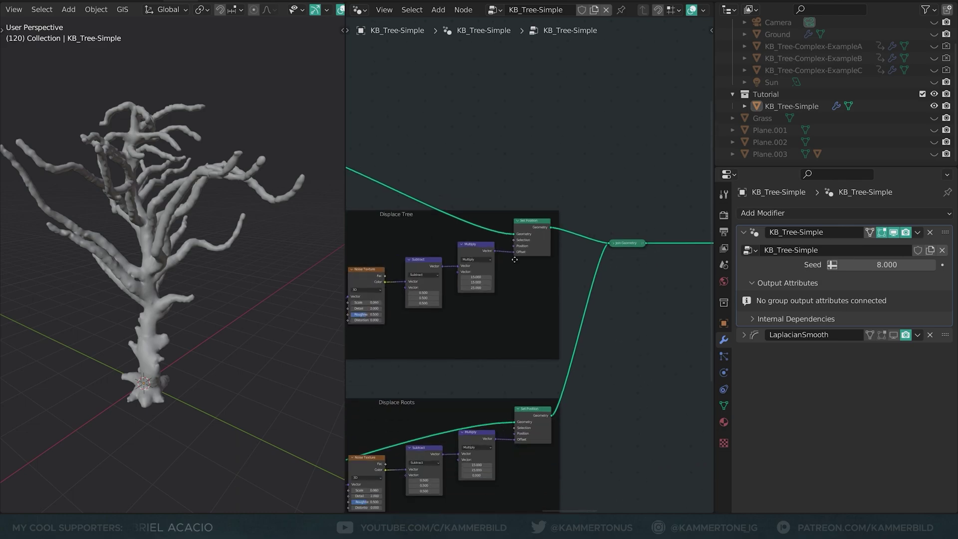
{"action": "middle_click_drag", "start_coordinate": [514, 259], "coordinate": [610, 388]}
{"action": "scroll", "coordinate": [517, 244], "scroll_direction": "up", "scroll_amount": 5}
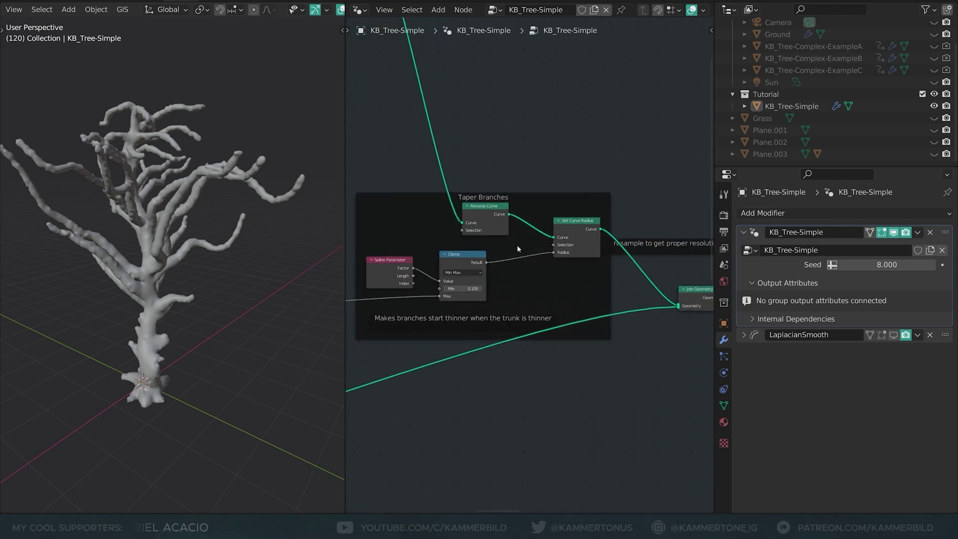
{"action": "middle_click_drag", "start_coordinate": [486, 251], "coordinate": [535, 253]}
{"action": "scroll", "coordinate": [514, 282], "scroll_direction": "up", "scroll_amount": 3}
{"action": "left_click", "coordinate": [482, 296]}
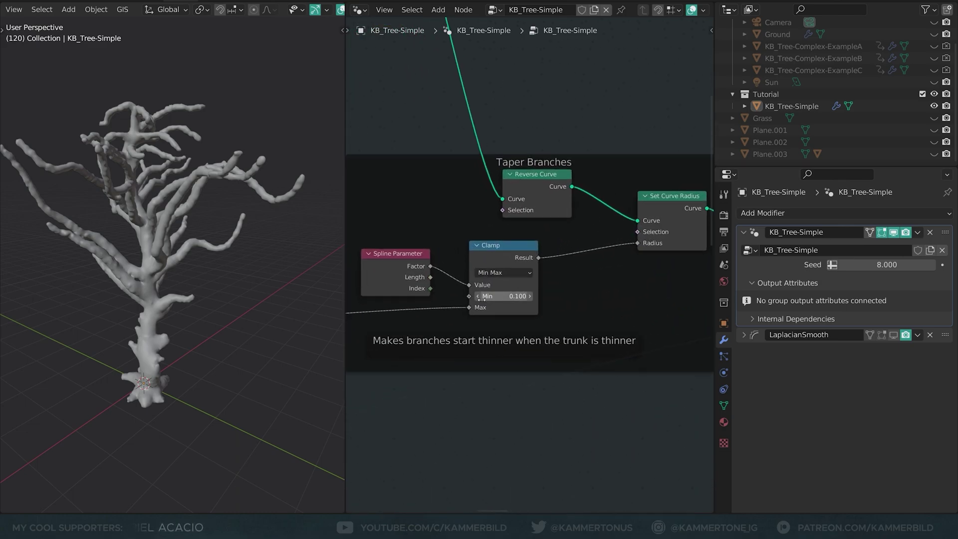
{"action": "type", "text": "0"}
{"action": "key", "text": "Return"}
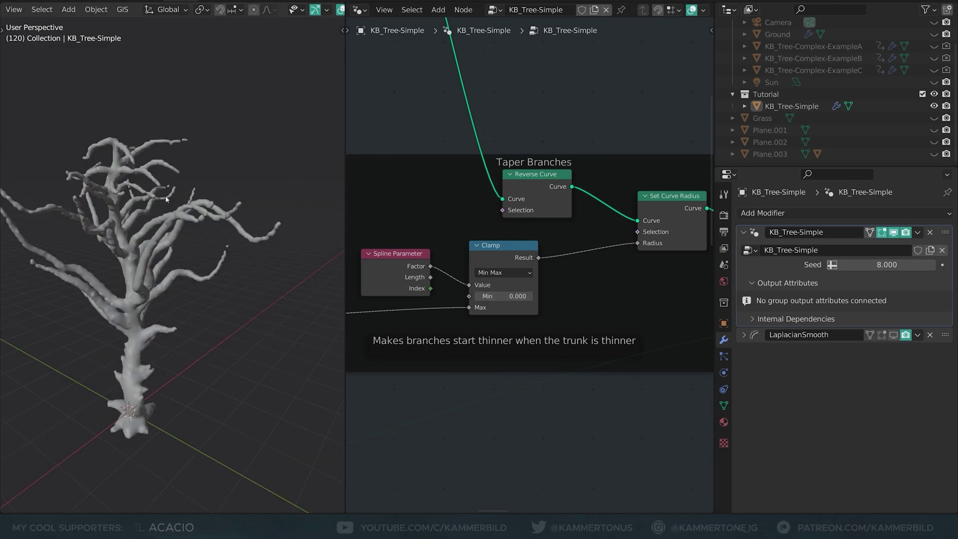
{"action": "scroll", "coordinate": [210, 213], "scroll_direction": "up", "scroll_amount": 4}
{"action": "scroll", "coordinate": [253, 296], "scroll_direction": "up", "scroll_amount": 3}
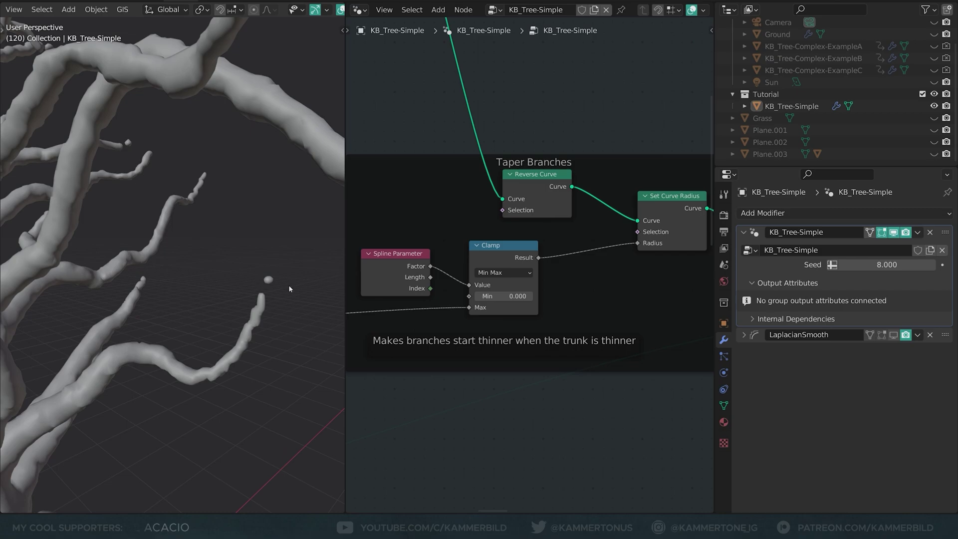
- Set the Clamp node's Min to 0.05 in the Taper Branches frame and check the whole tree
{"action": "left_click", "coordinate": [501, 296]}
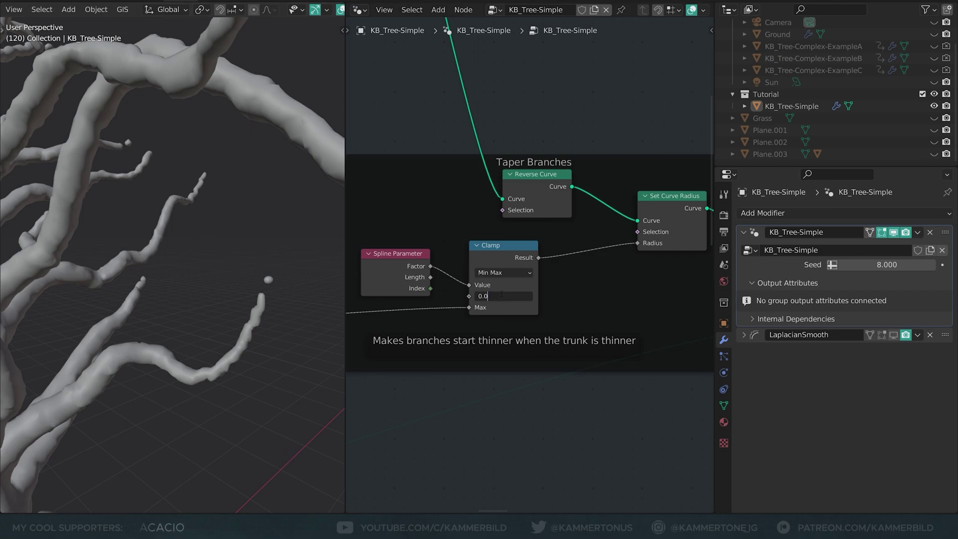
{"action": "type", "text": "5"}
{"action": "key", "text": "Return"}
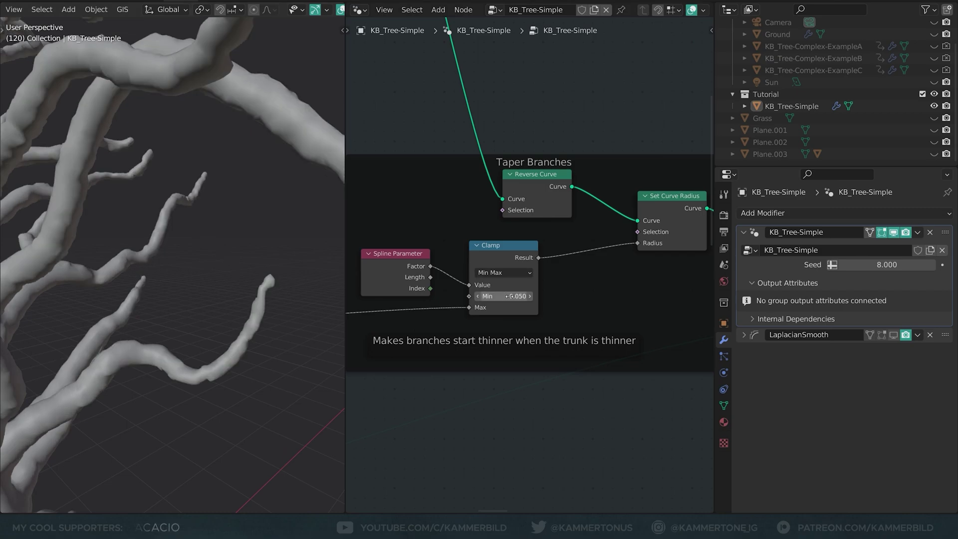
{"action": "scroll", "coordinate": [204, 283], "scroll_direction": "down", "scroll_amount": 8}
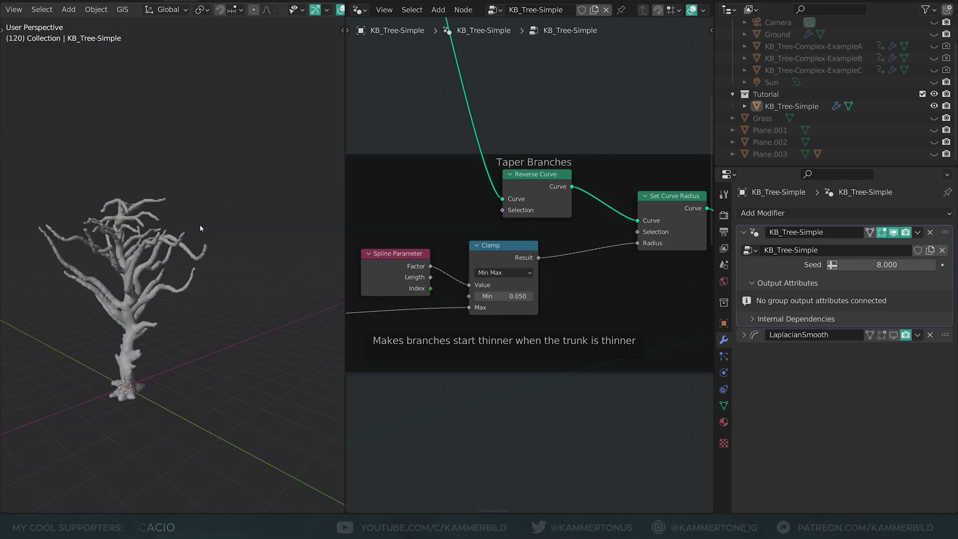
{"action": "scroll", "coordinate": [223, 230], "scroll_direction": "up", "scroll_amount": 4}
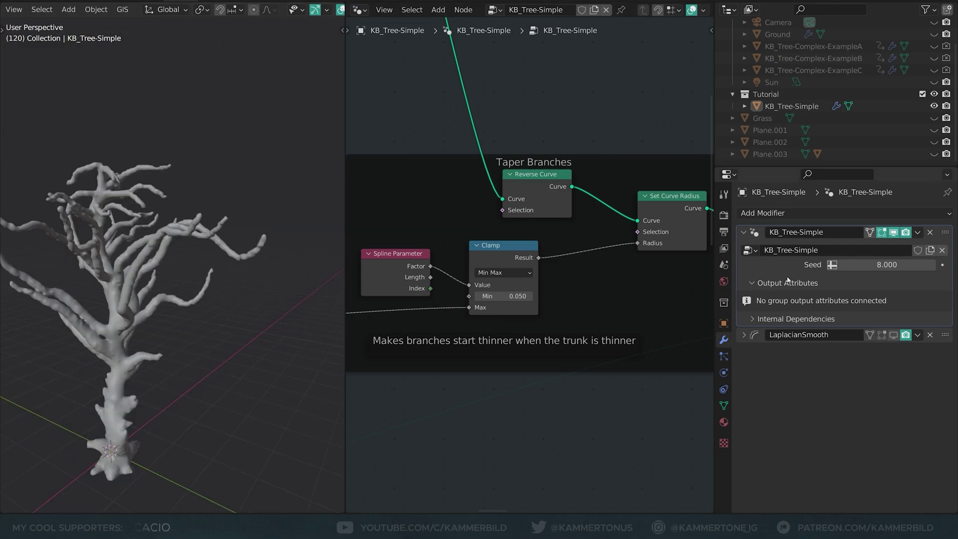
- Expand the LaplacianSmooth modifier and enable it in the viewport, comparing the tree with and without smoothing
{"action": "left_click", "coordinate": [743, 335]}
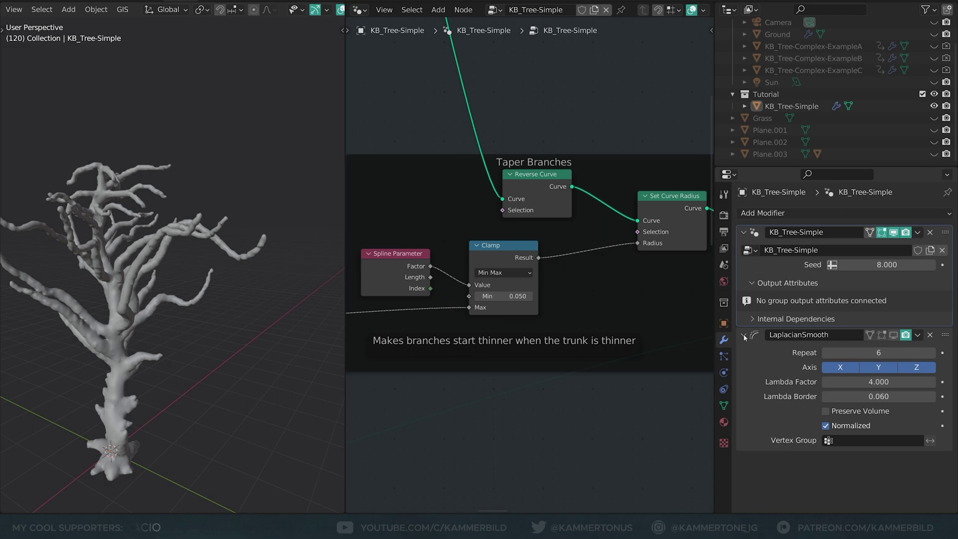
{"action": "left_click", "coordinate": [893, 334]}
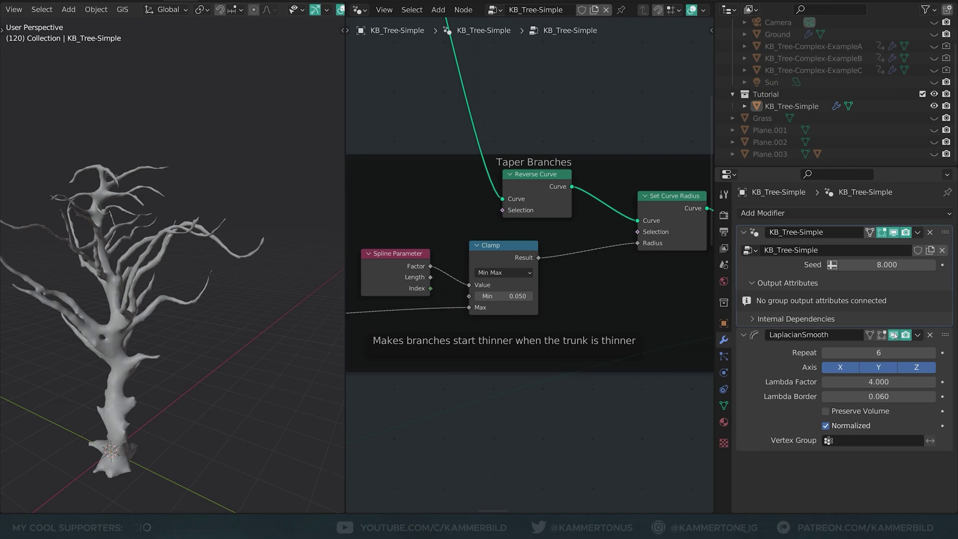
{"action": "left_click", "coordinate": [894, 335]}
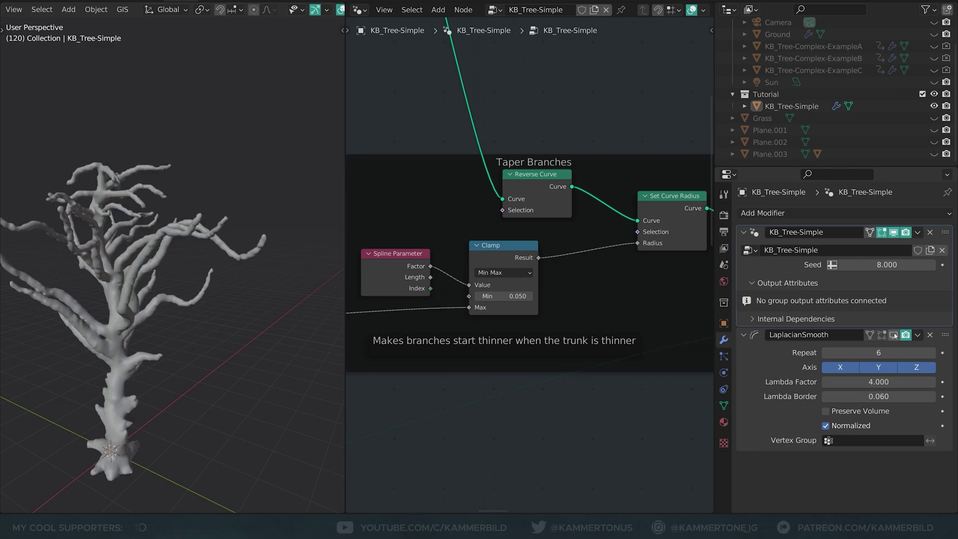
{"action": "left_click", "coordinate": [894, 335]}
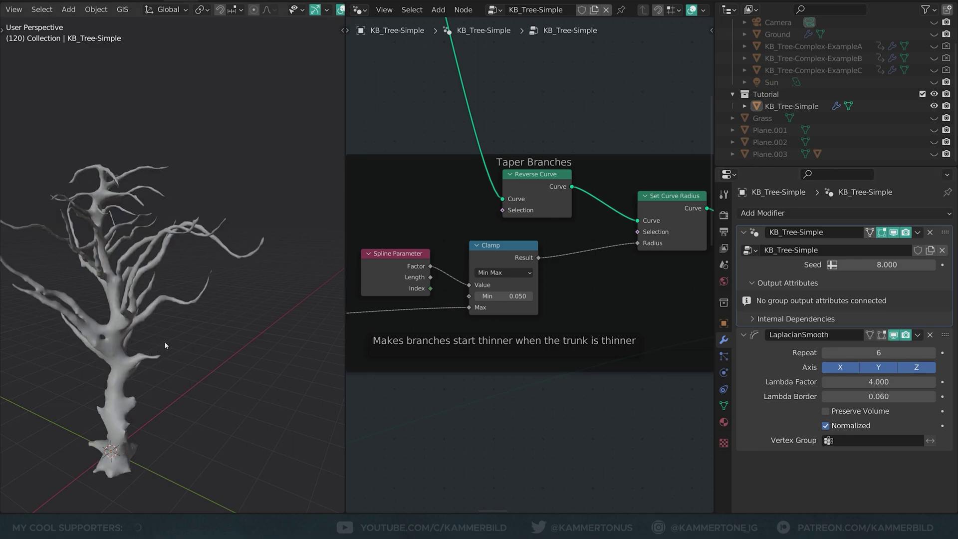
{"action": "middle_click_drag", "start_coordinate": [164, 342], "coordinate": [219, 315]}
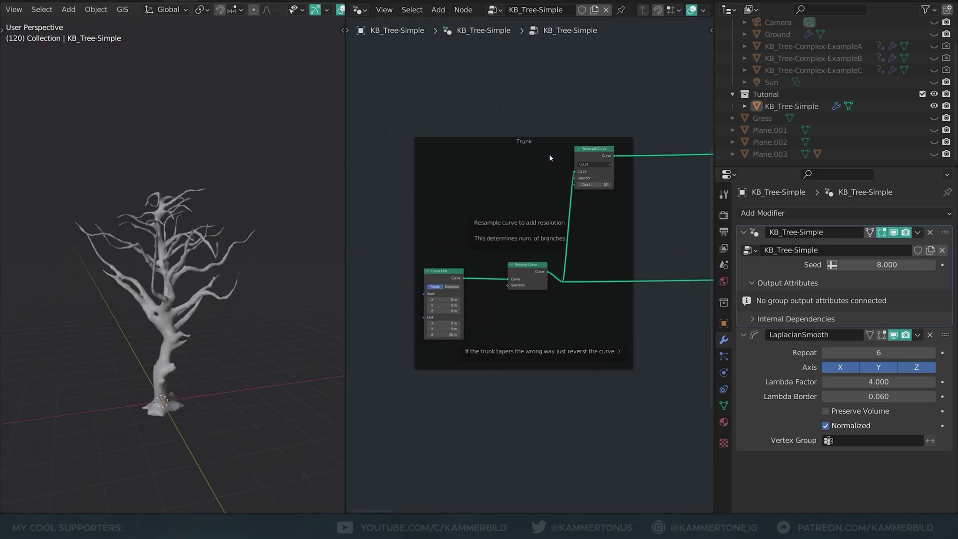
- Select the Resample Curve node in the Trunk frame
{"action": "scroll", "coordinate": [537, 90], "scroll_direction": "up", "scroll_amount": 1}
{"action": "left_click_drag", "start_coordinate": [612, 130], "coordinate": [625, 168]}
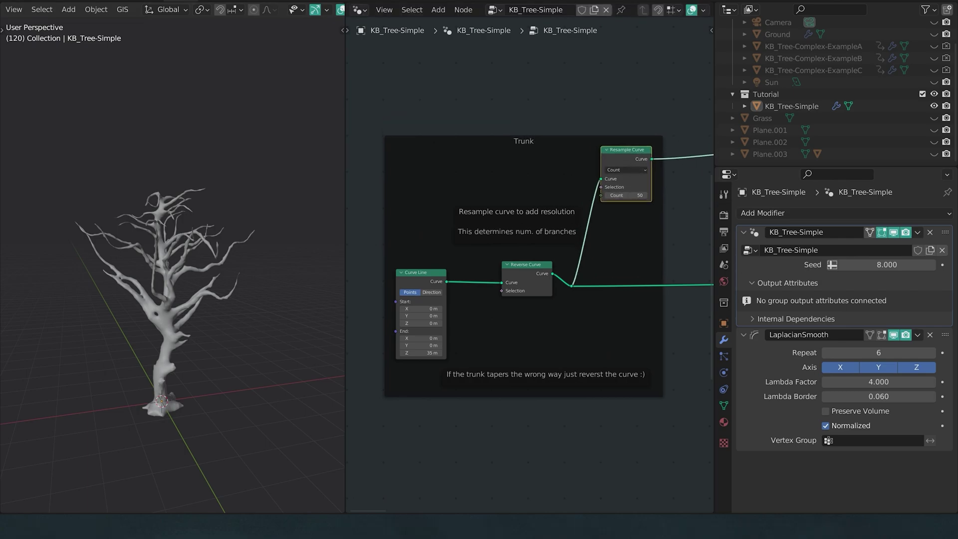